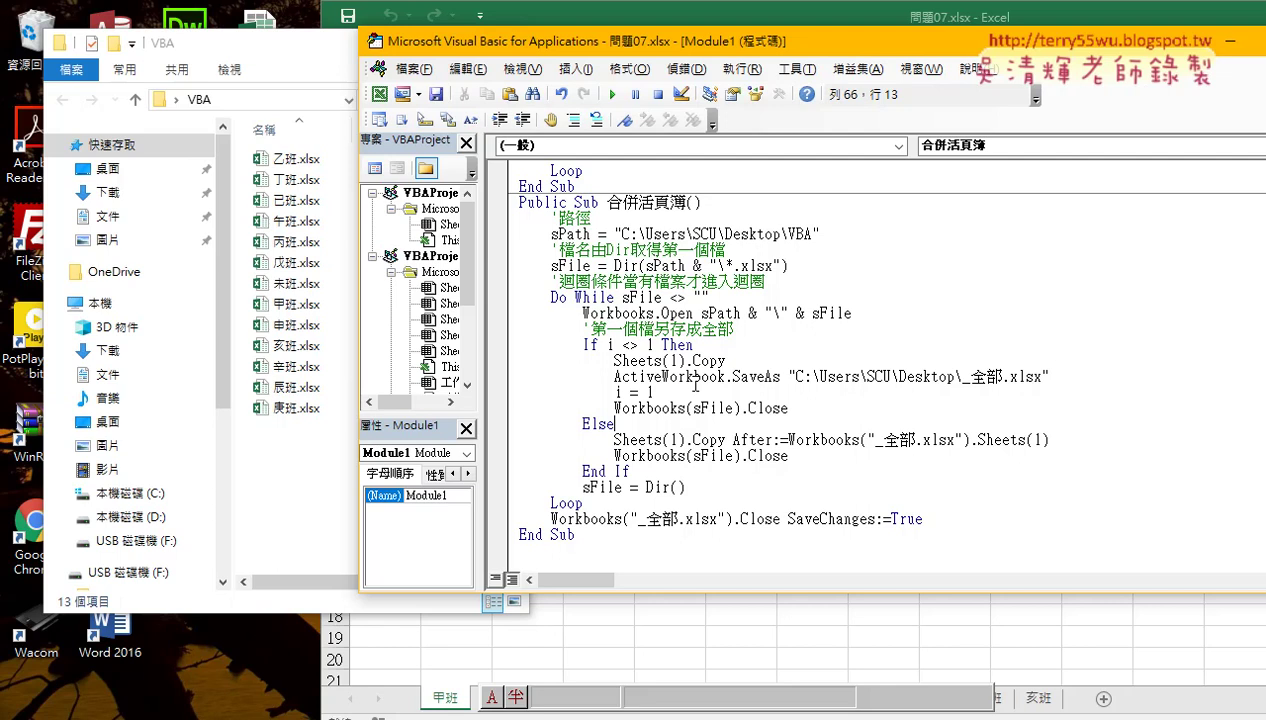
Open 乙班.xlsx from the VBA folder and maximize its Excel window.
click(288, 165)
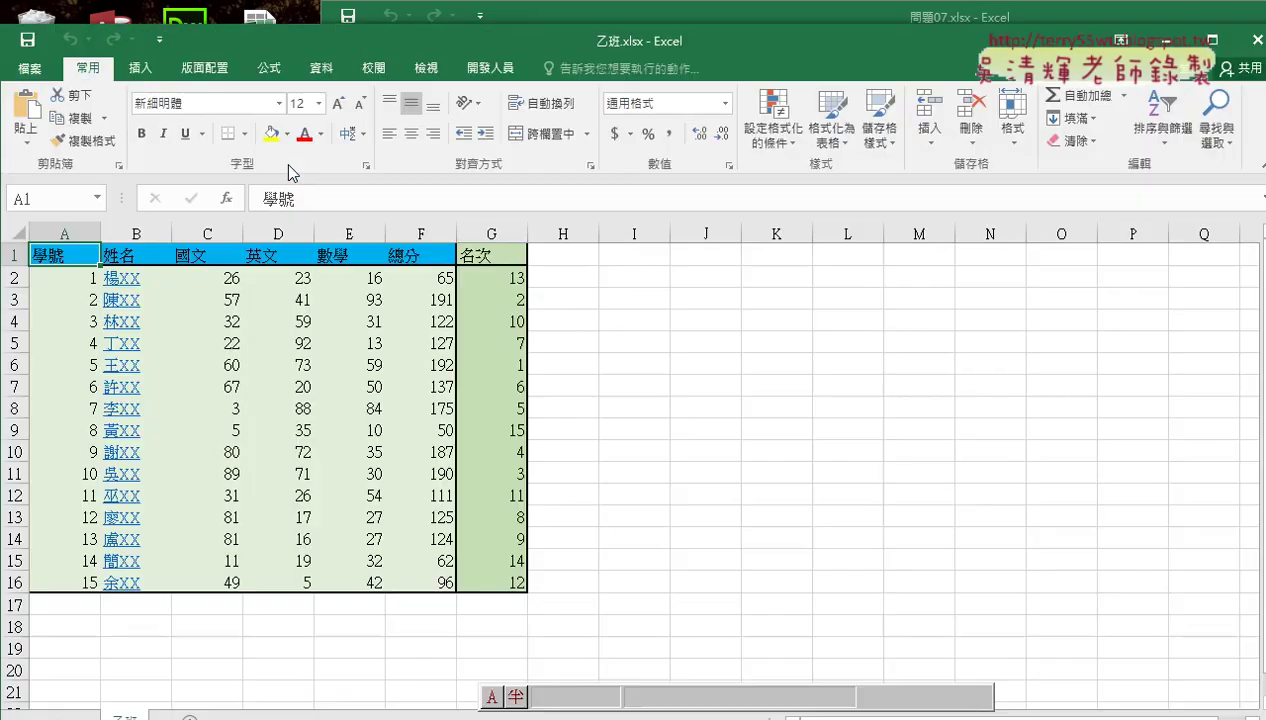
double_click(802, 44)
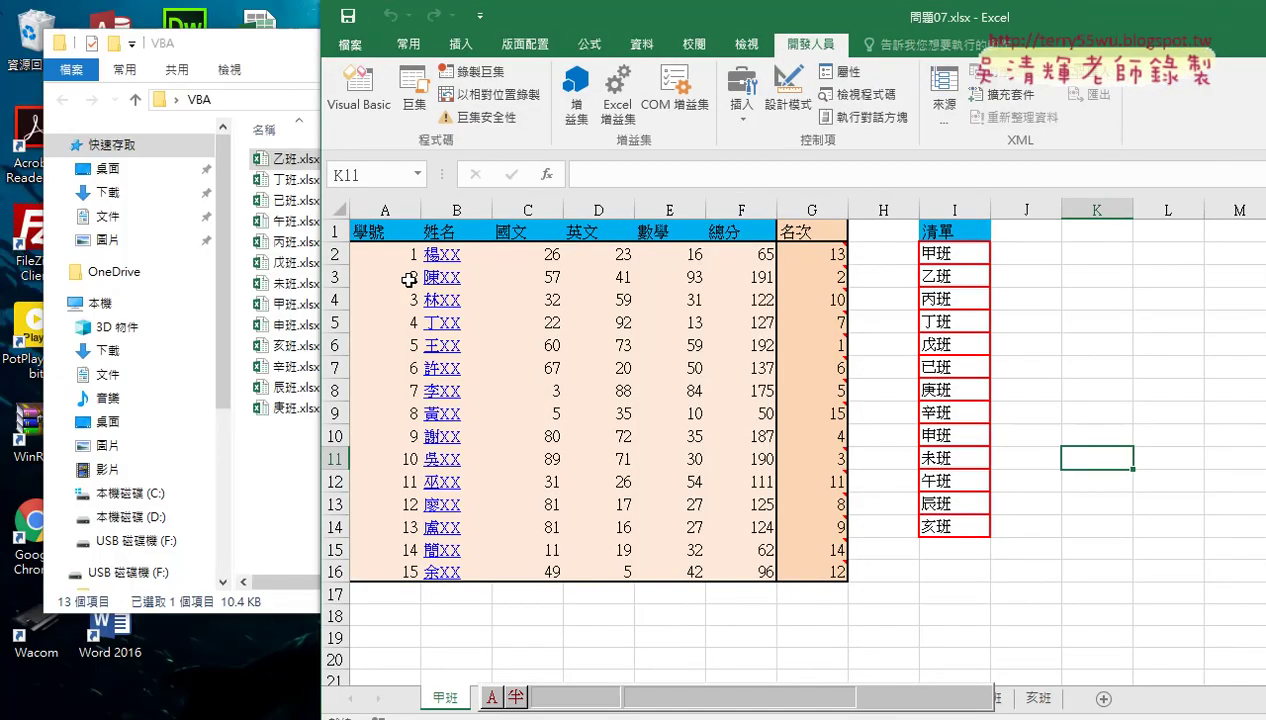
double_click(276, 160)
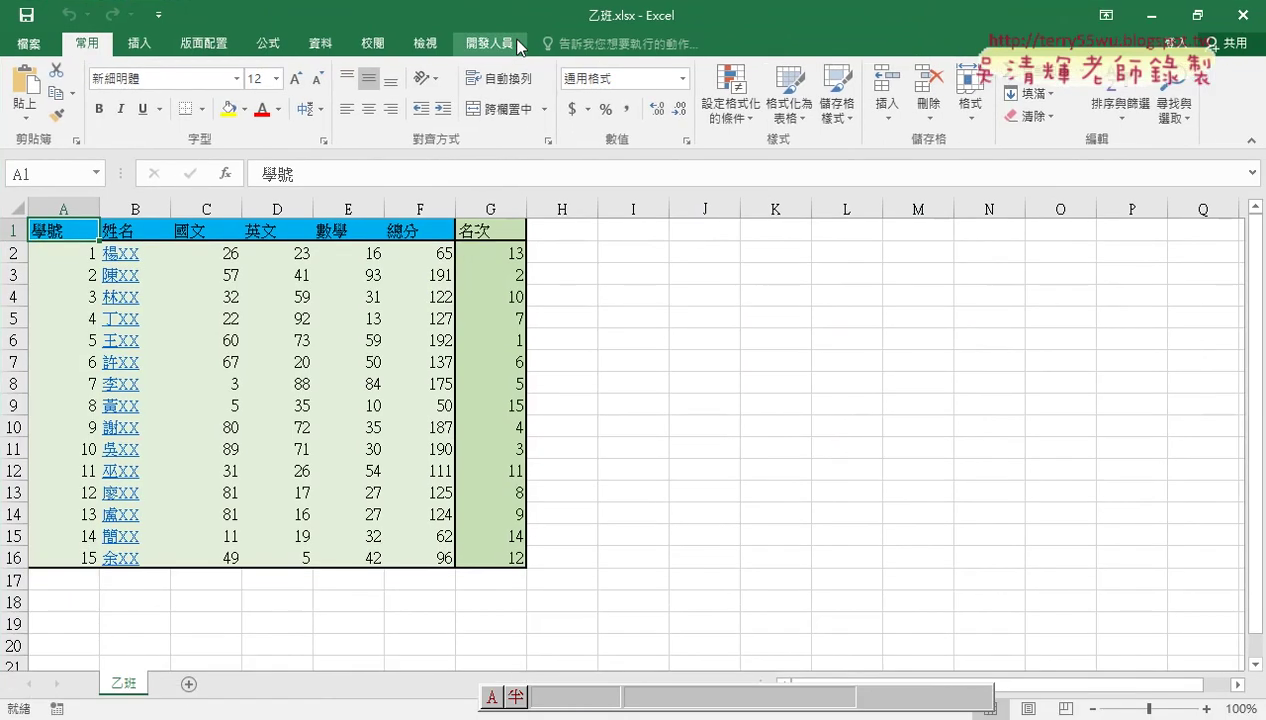
Copy the 乙班 sheet to (新活頁簿) using 移動或複製 with 建立複本 ticked.
right_click(137, 686)
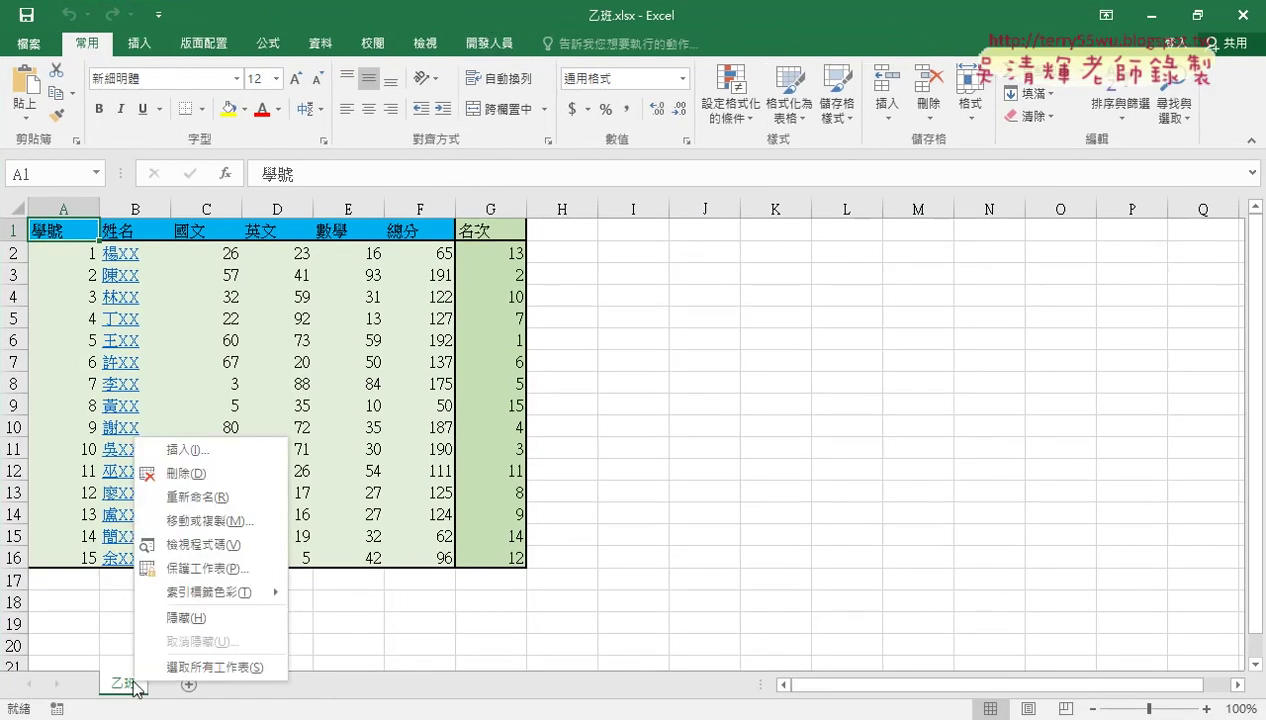
click(209, 522)
drag(240, 370, 492, 219)
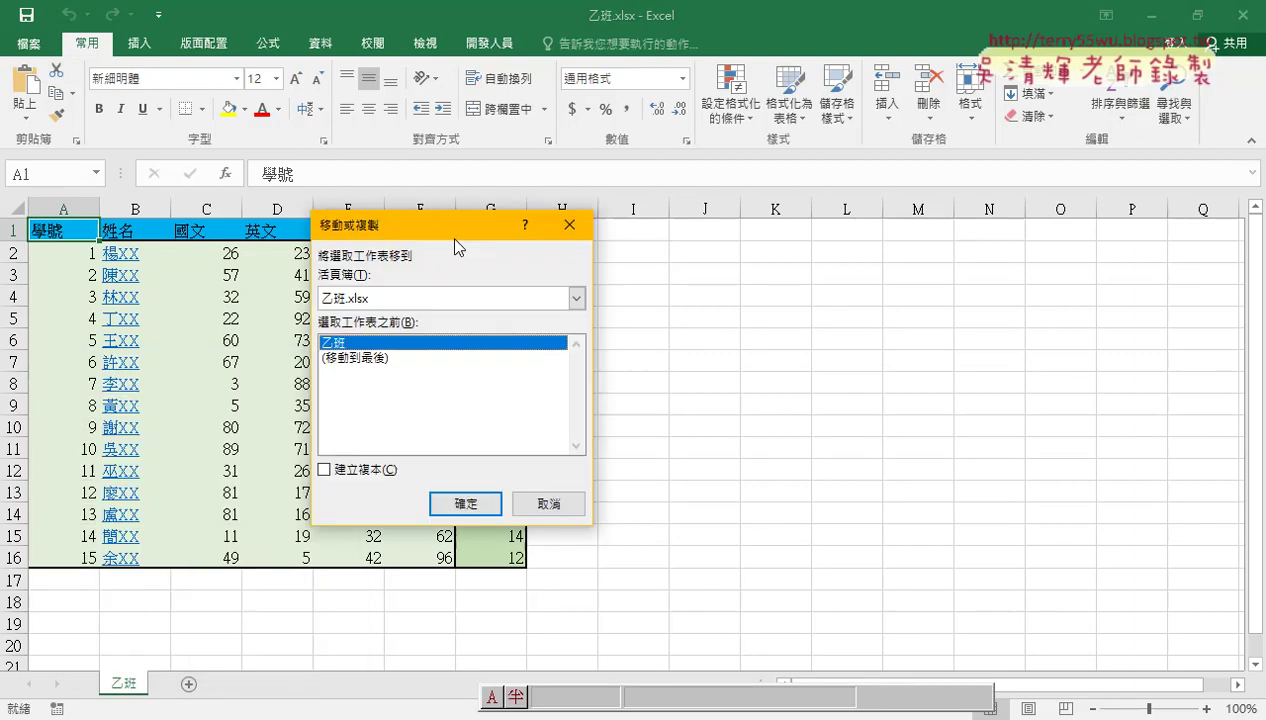
click(466, 291)
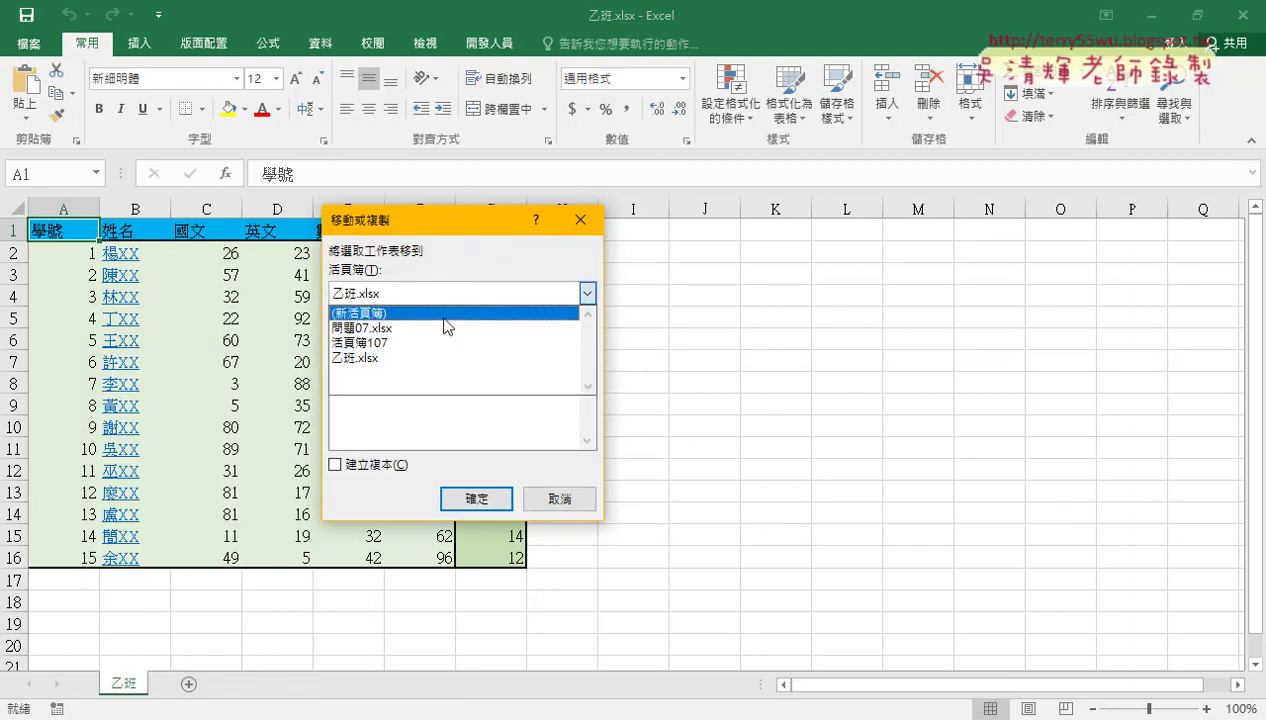
click(446, 314)
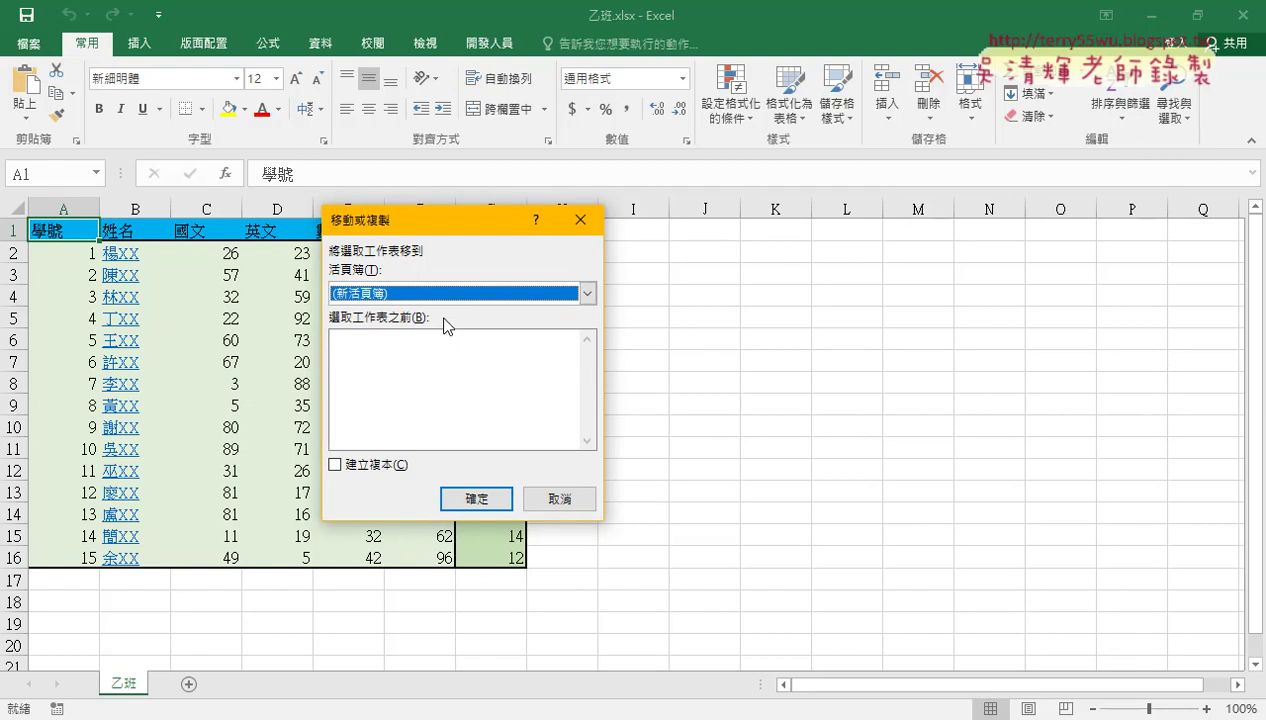
click(376, 465)
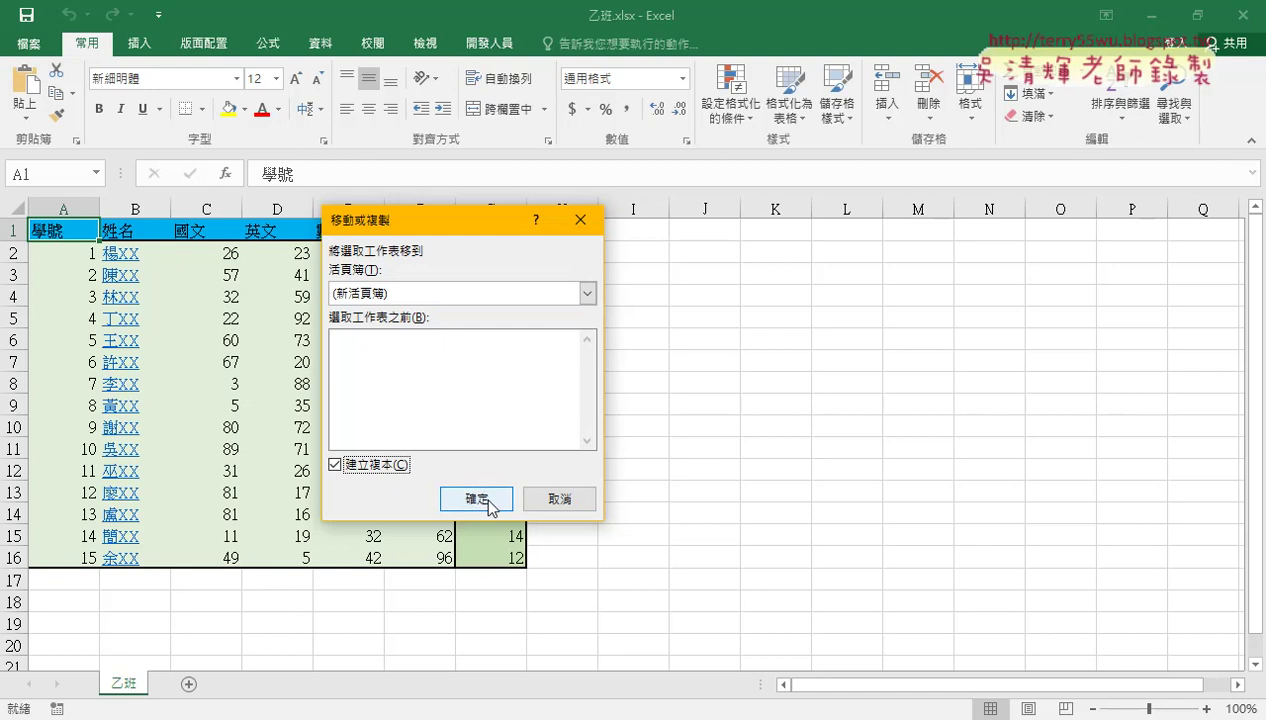
click(477, 499)
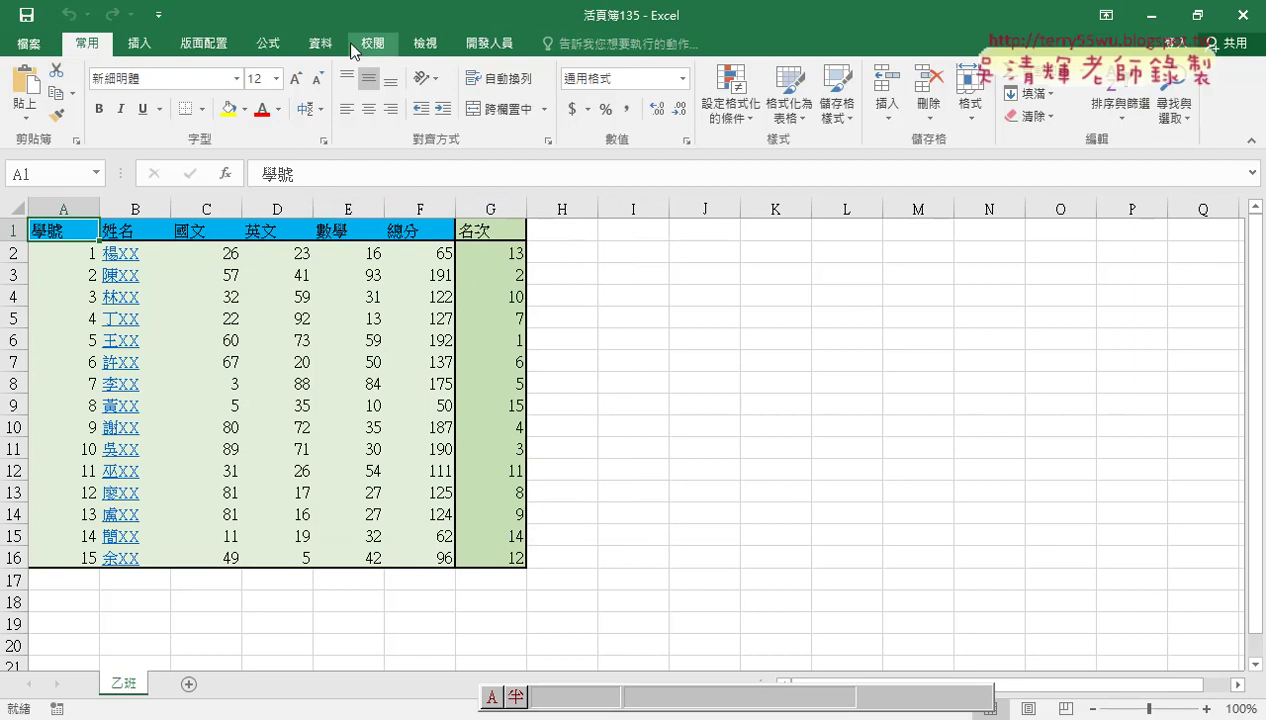
Restore the new workbook window and move it beside the original 乙班.xlsx window.
mouse_move(380, 25)
mouse_down()
mouse_move(770, 45)
mouse_move(700, 62)
mouse_up()
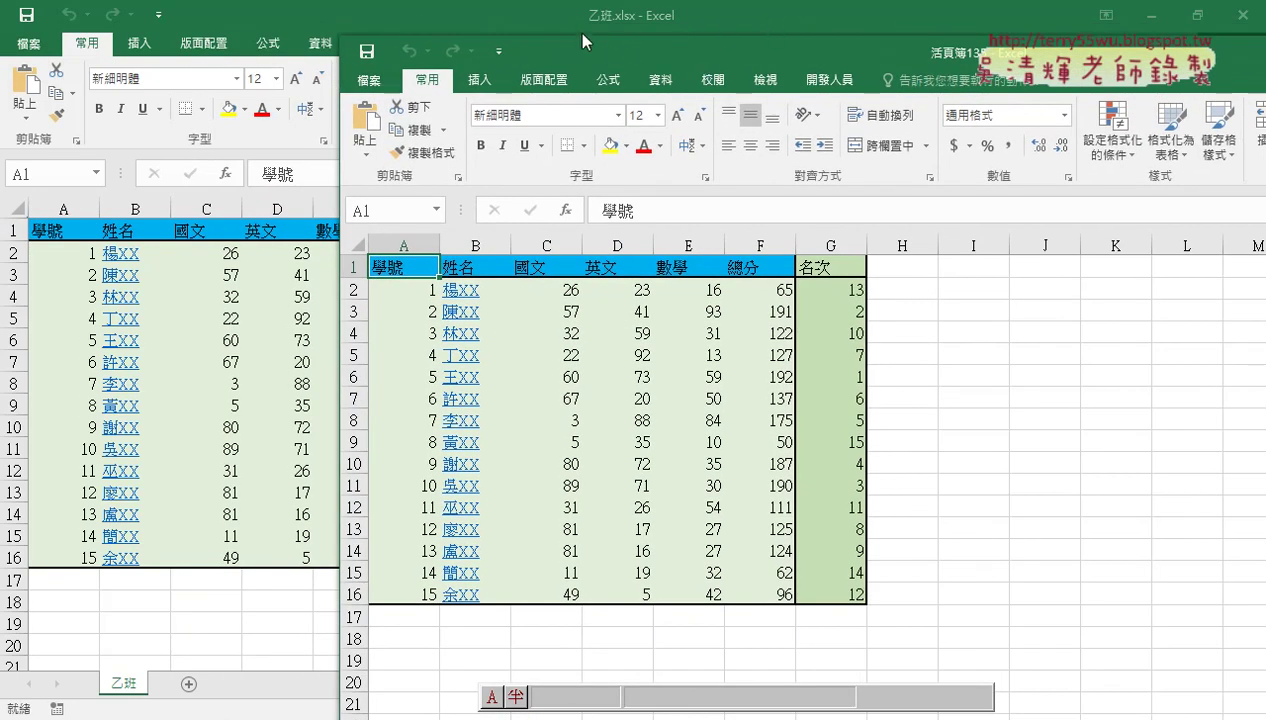
drag(584, 40, 509, 45)
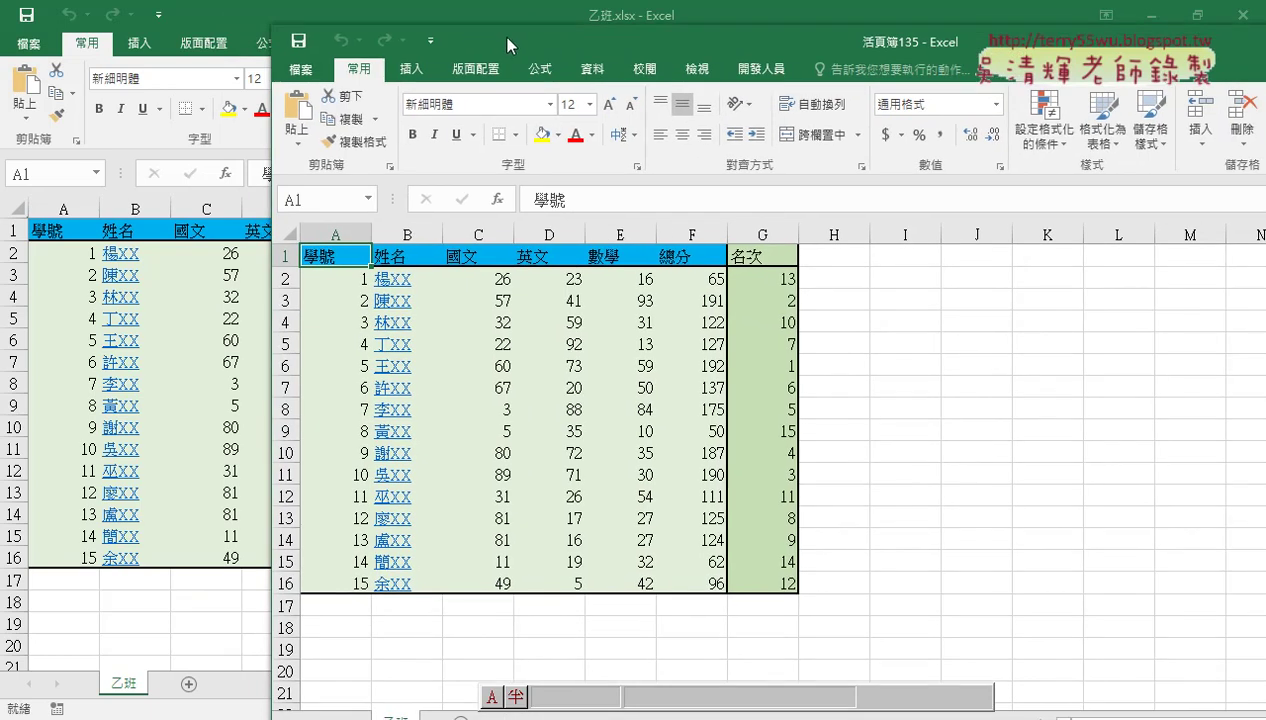
drag(501, 37, 470, 20)
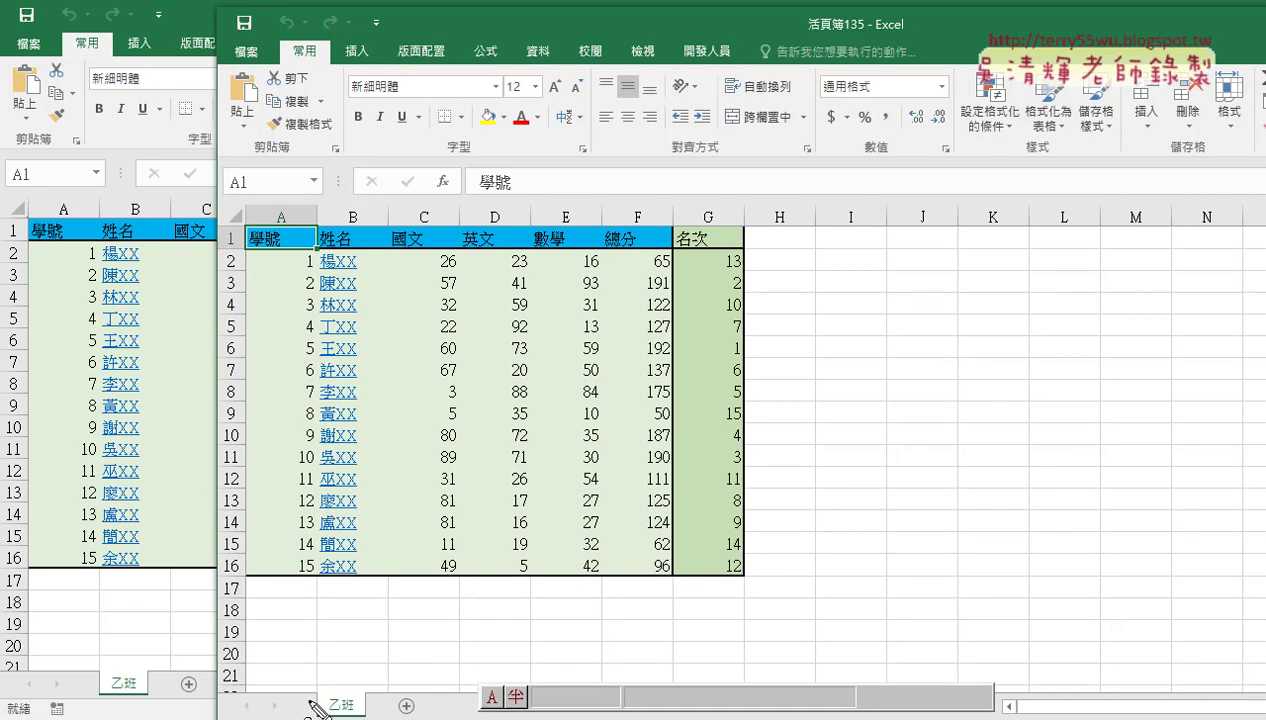
Mark up the sheet tab area of the new workbook, then clear the marks.
drag(372, 710, 452, 700)
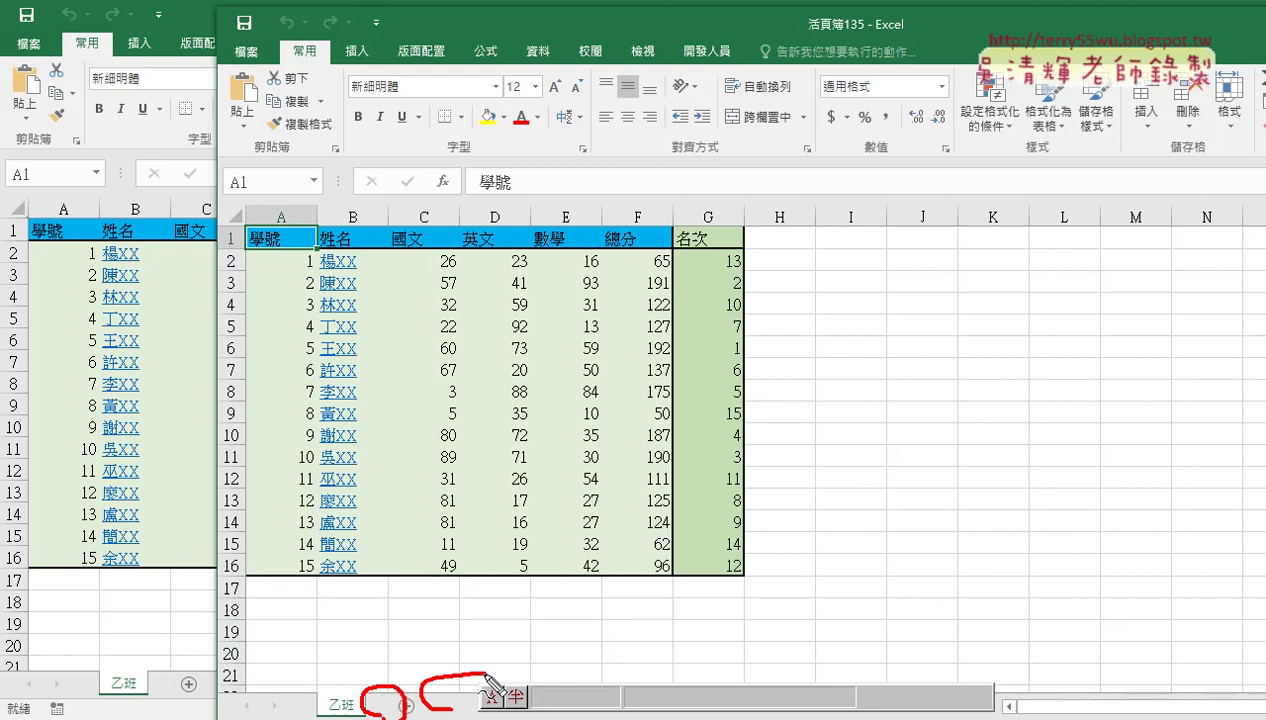
mouse_move(640, 628)
mouse_down()
mouse_move(490, 661)
mouse_move(516, 682)
mouse_up()
mouse_move(577, 573)
mouse_down()
mouse_move(395, 666)
mouse_move(444, 664)
mouse_up()
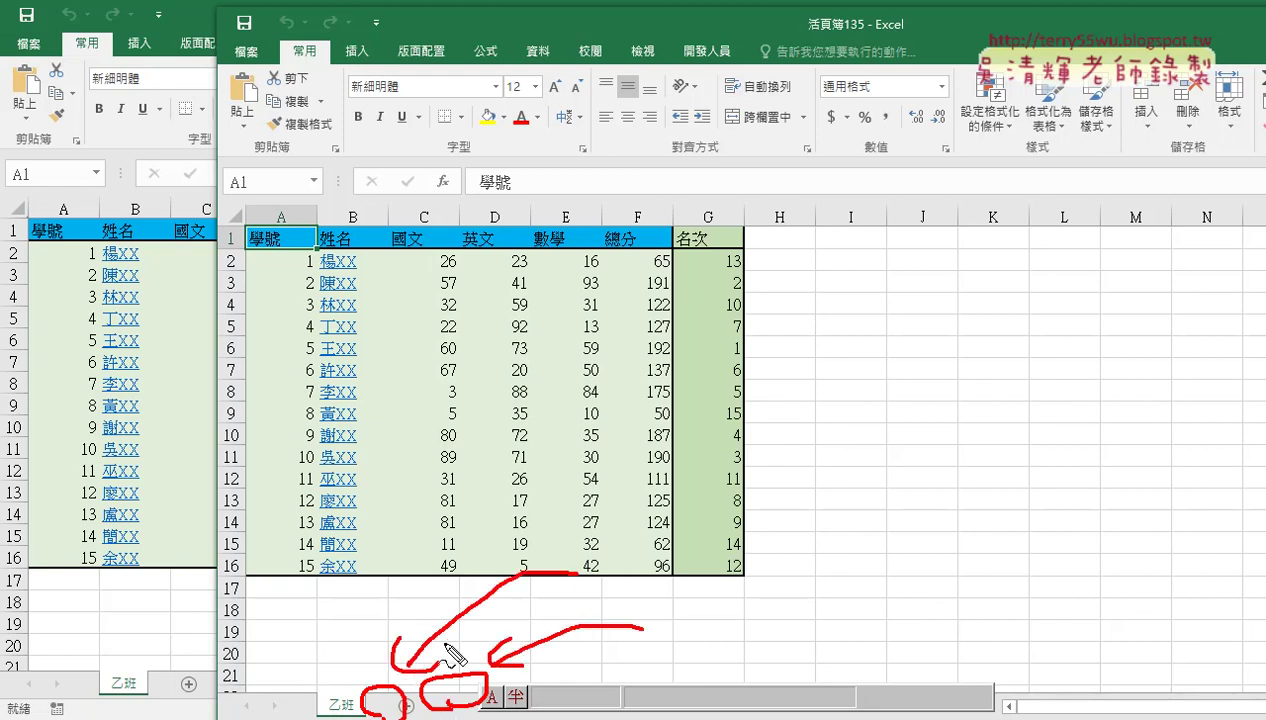
mouse_move(128, 662)
mouse_down()
mouse_move(138, 664)
mouse_move(118, 697)
mouse_up()
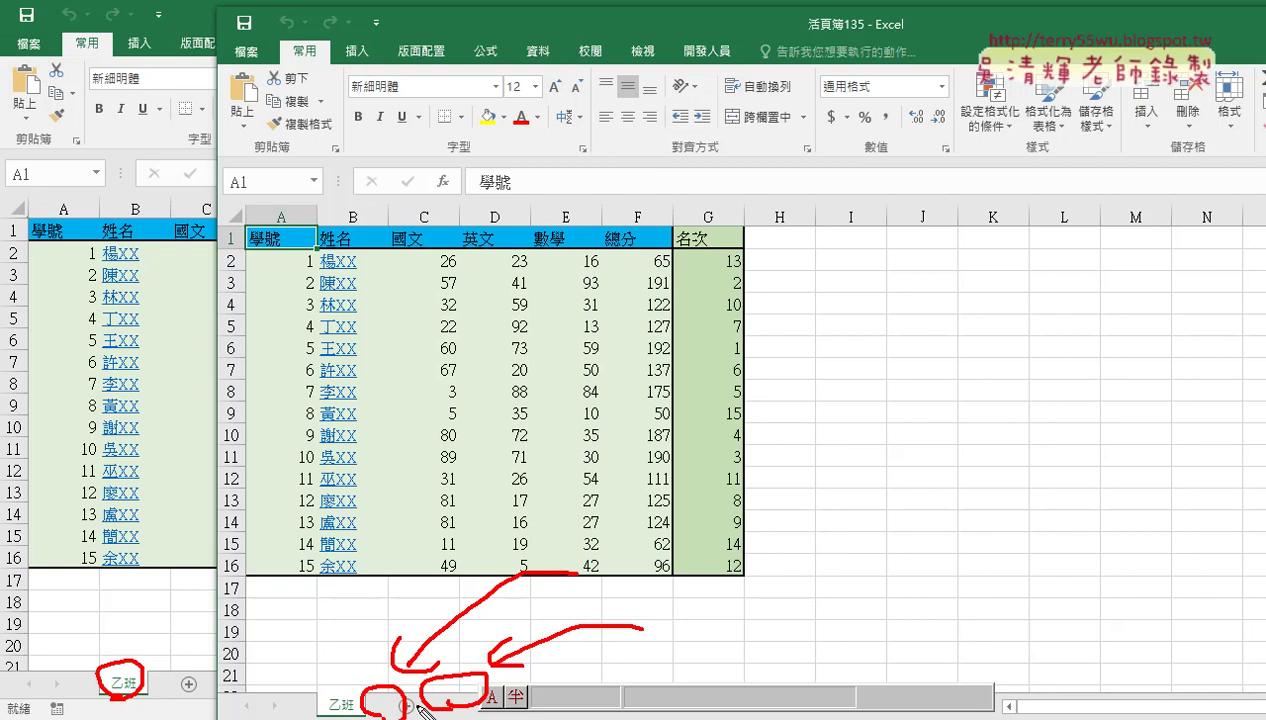
key(Escape)
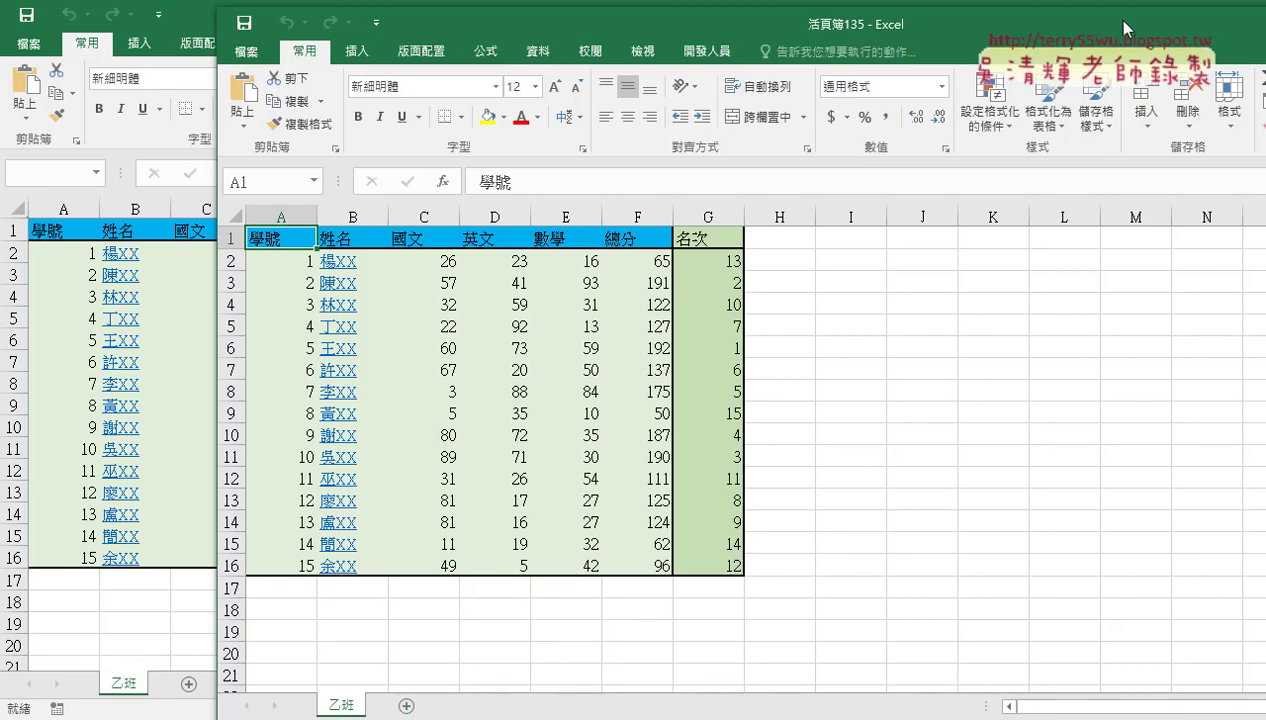
Close 活頁簿135 with 不要儲存, then close 乙班.xlsx.
double_click(1125, 28)
click(1242, 15)
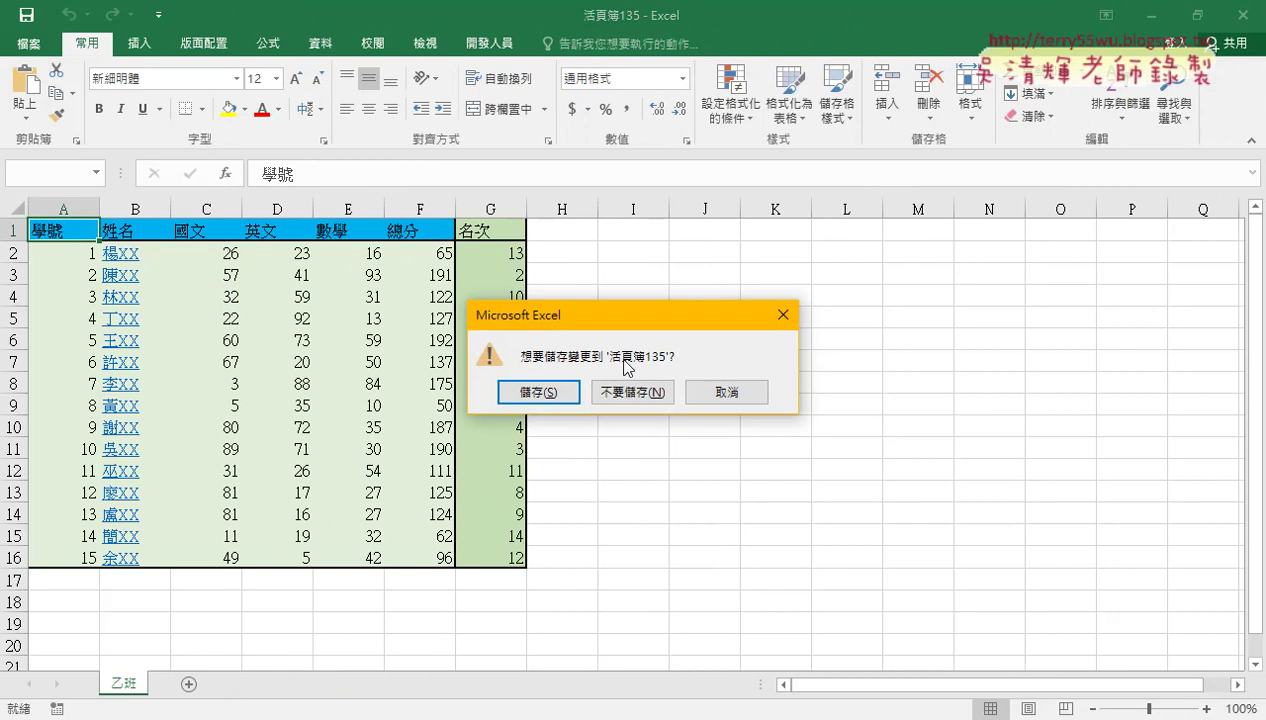
click(618, 390)
click(1242, 15)
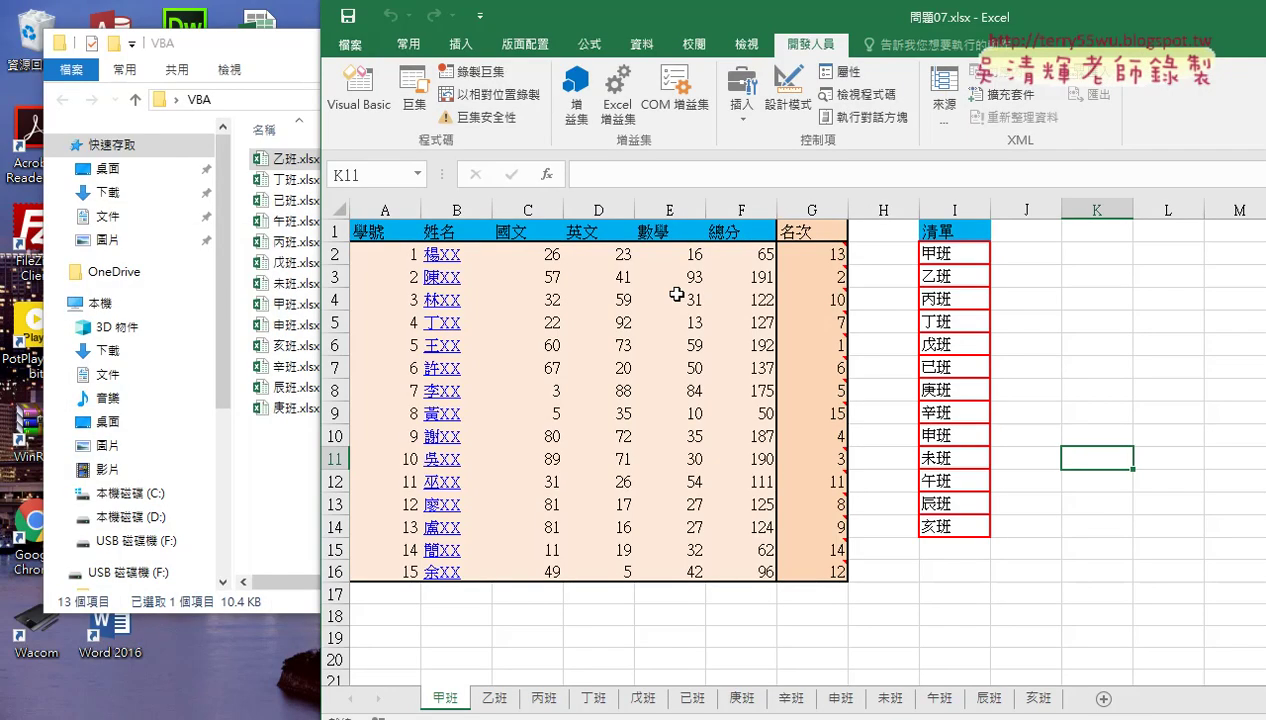
Switch to 活頁簿107 and close it with 不要儲存.
mouse_move(1094, 14)
mouse_down()
mouse_move(690, 8)
mouse_move(1058, 56)
mouse_up()
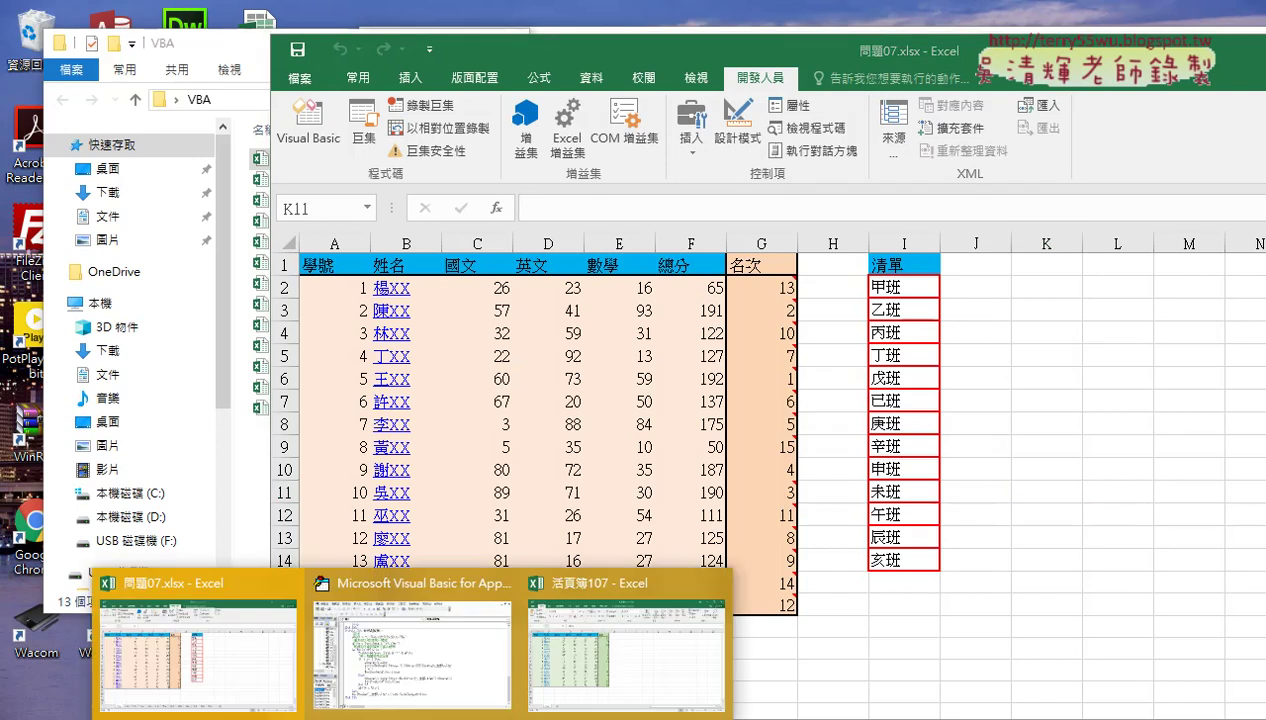
click(461, 653)
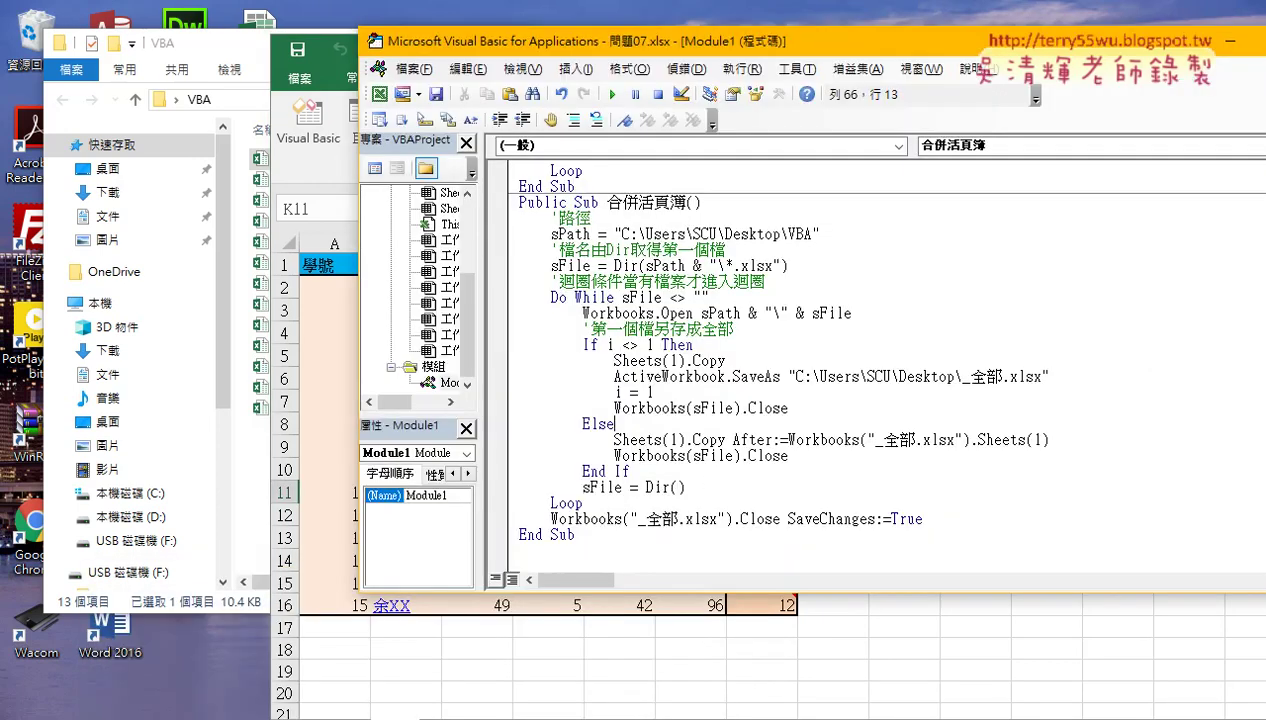
mouse_move(412, 715)
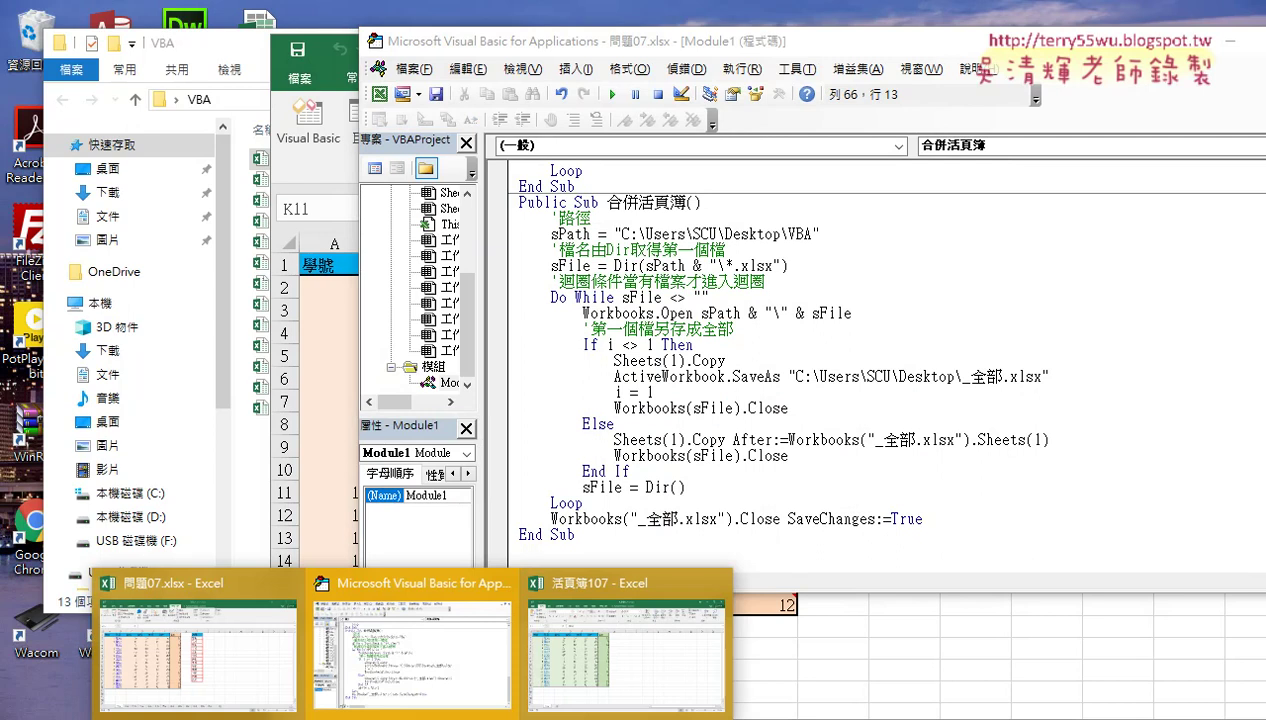
click(630, 625)
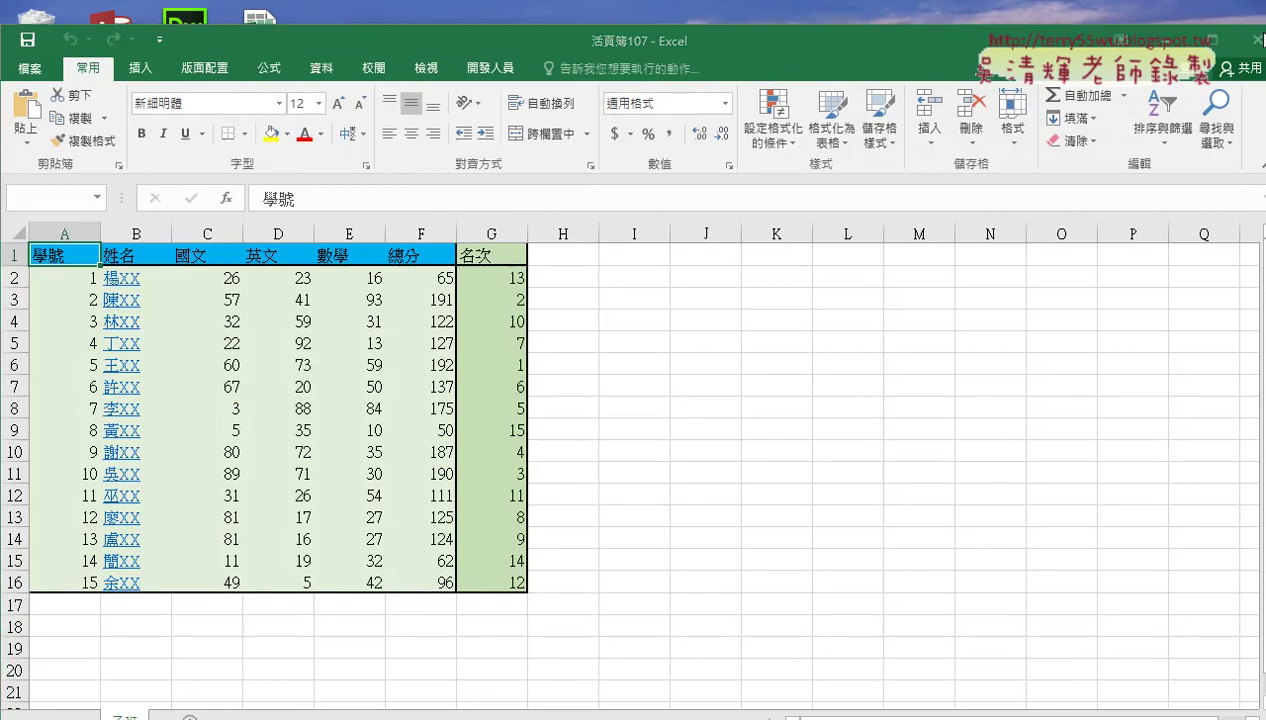
click(1258, 40)
click(627, 410)
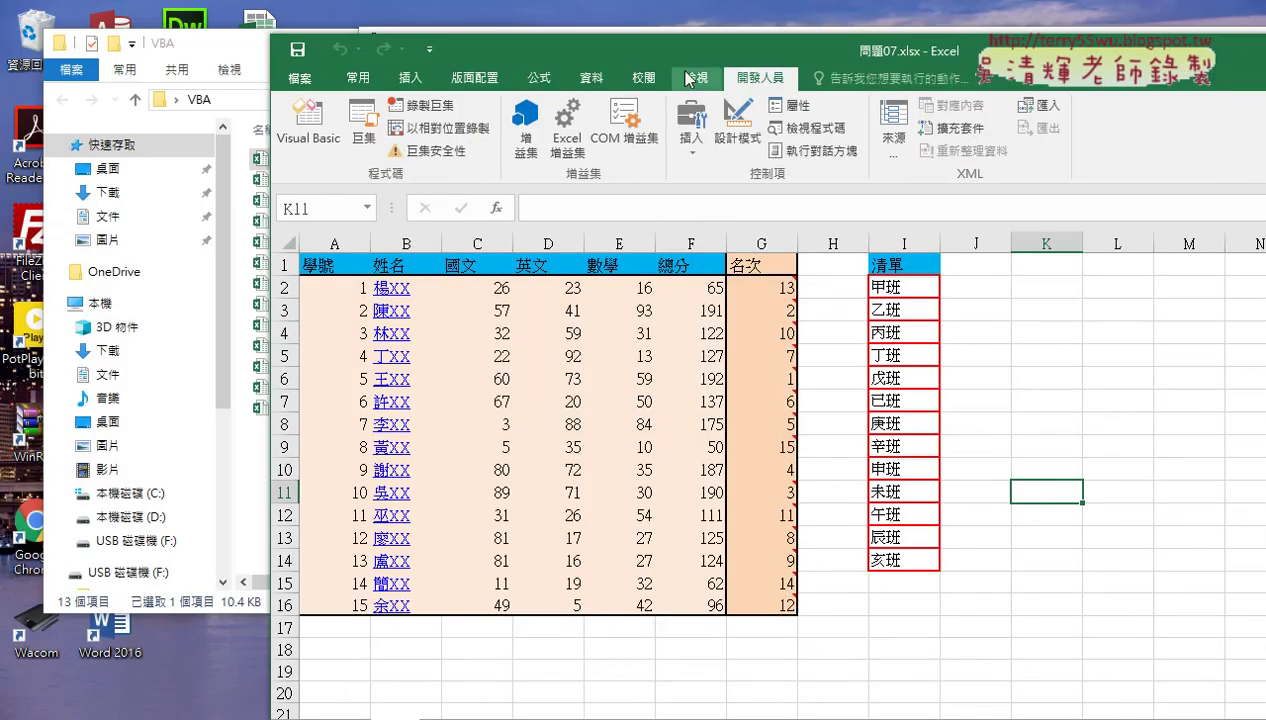
Open the Visual Basic editor with the cursor inside the 合併活頁簿 macro.
drag(686, 66, 773, 30)
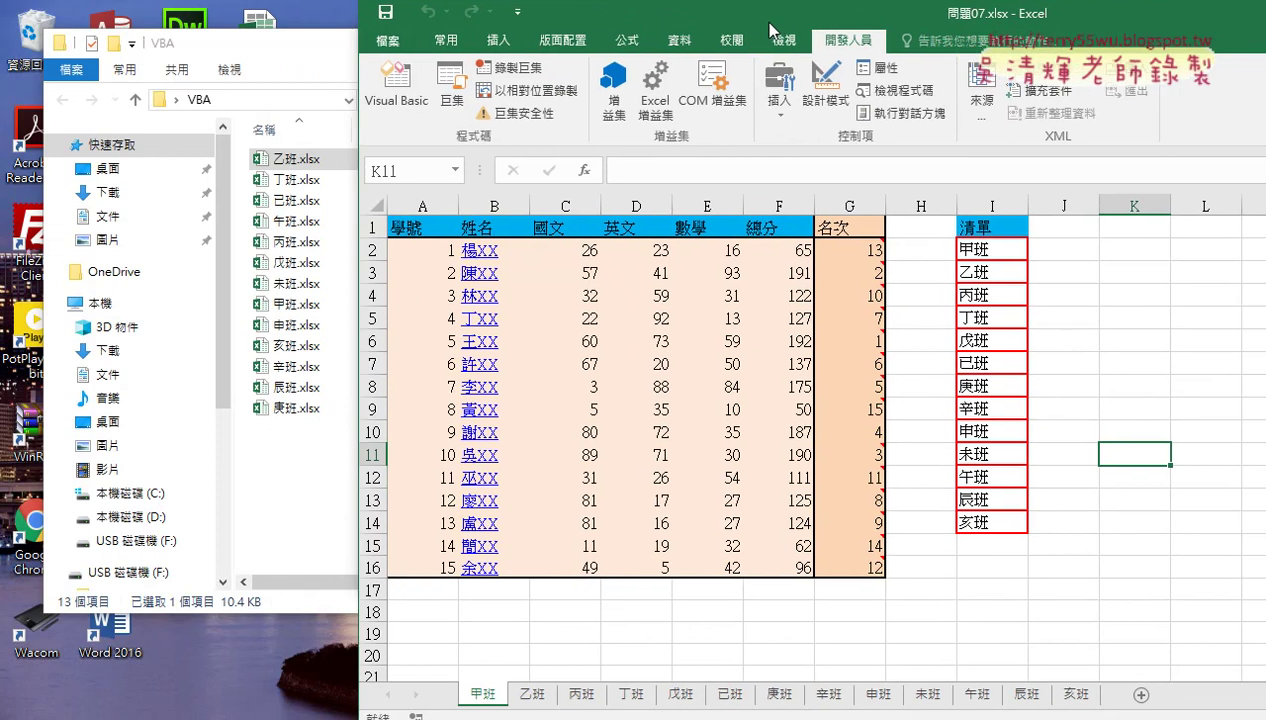
click(396, 85)
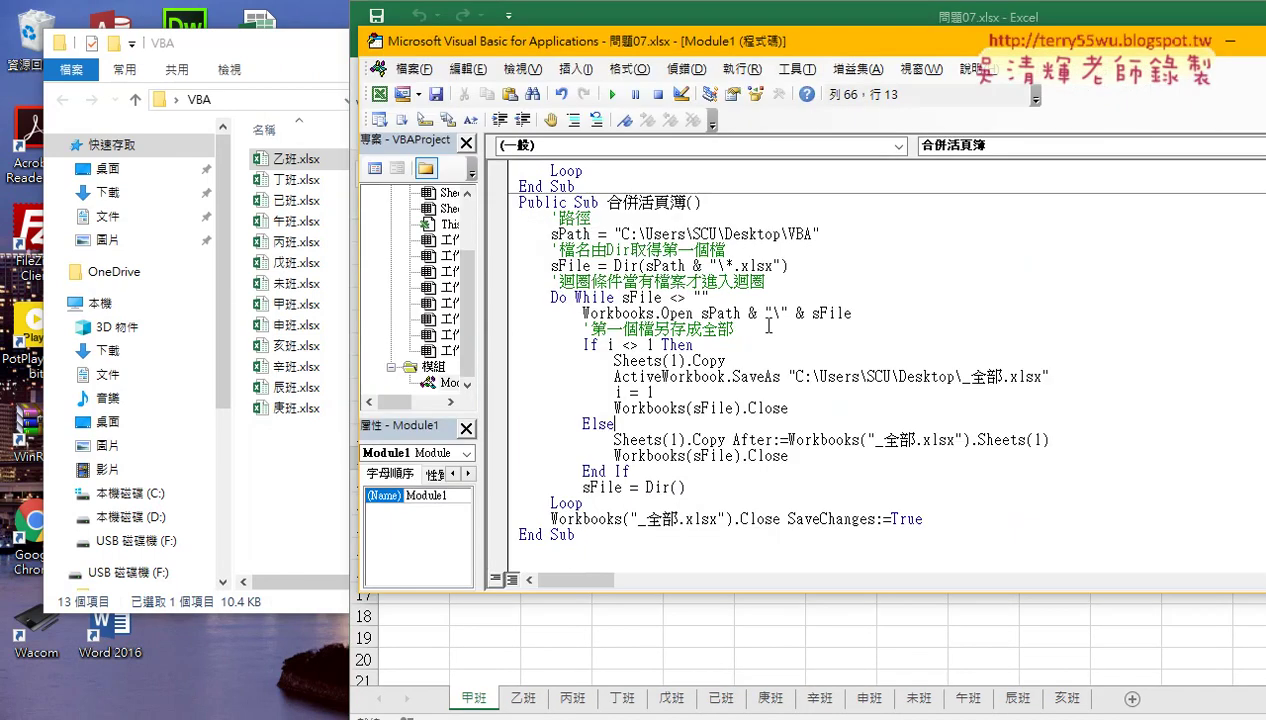
click(753, 324)
Step the macro past the sPath folder path and the Dir lookup for xlsx files.
key(F8)
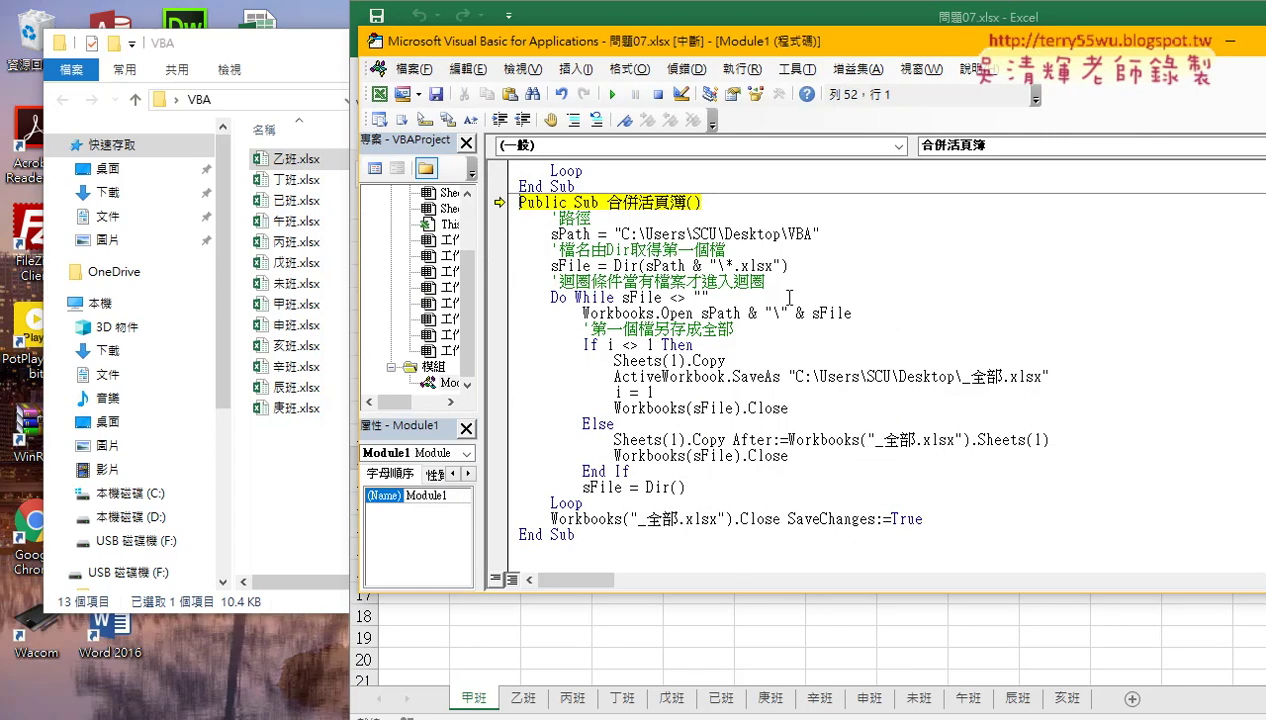
key(F8)
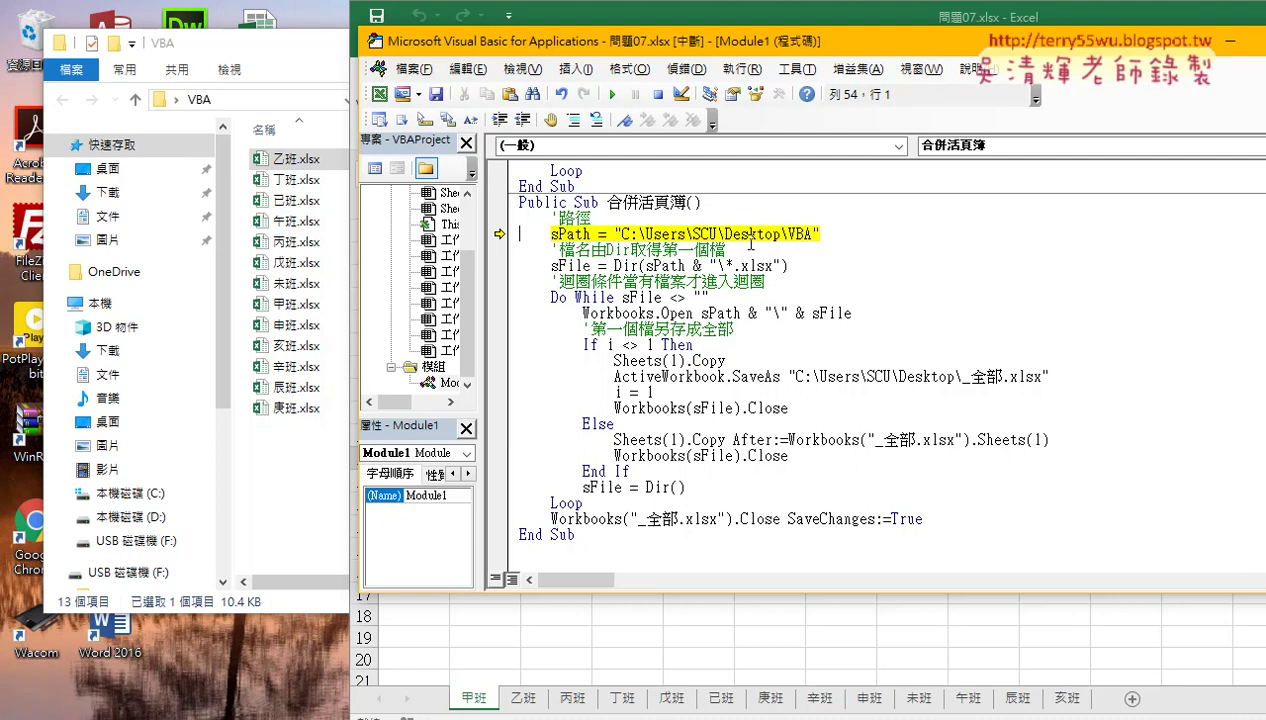
key(F8)
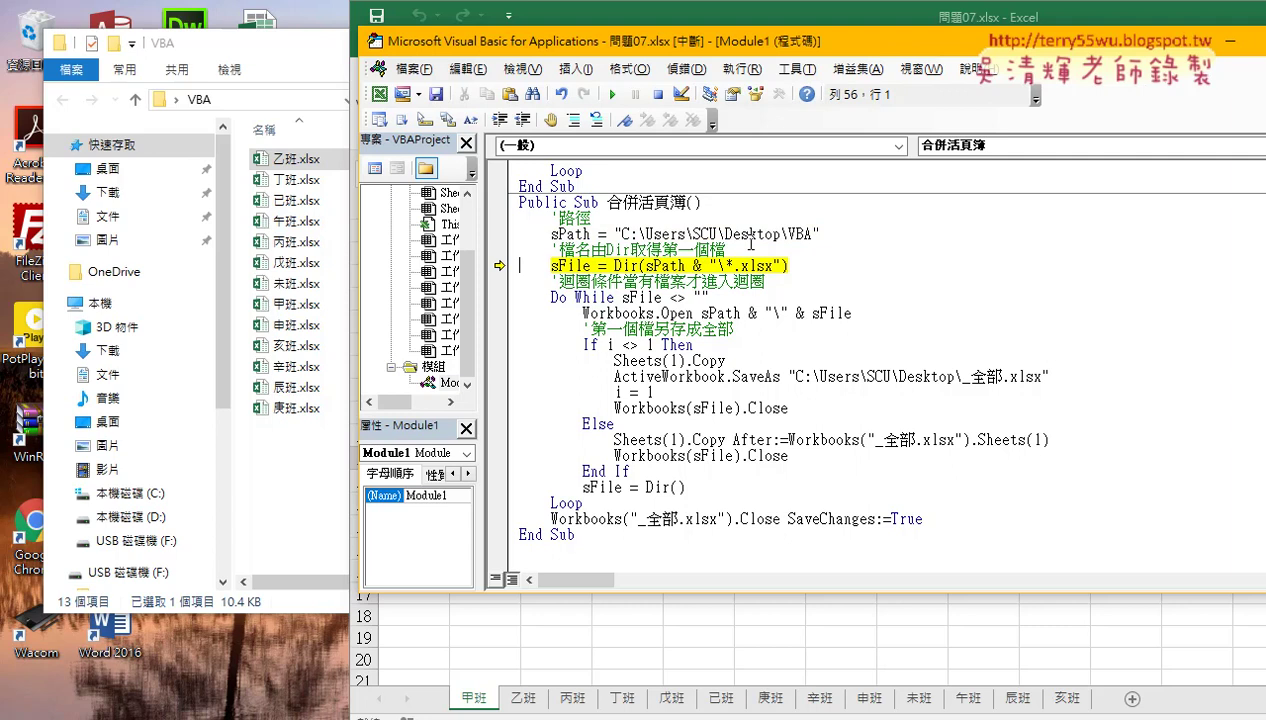
drag(820, 234, 613, 234)
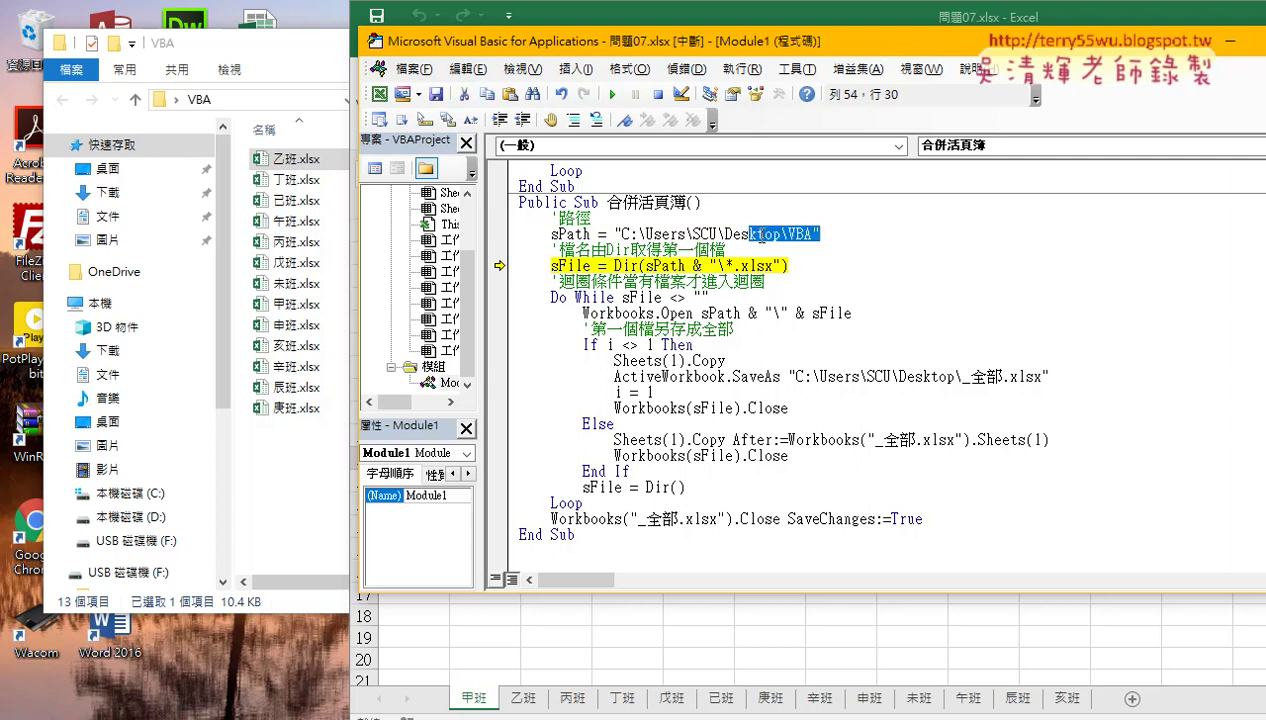
drag(789, 266, 607, 266)
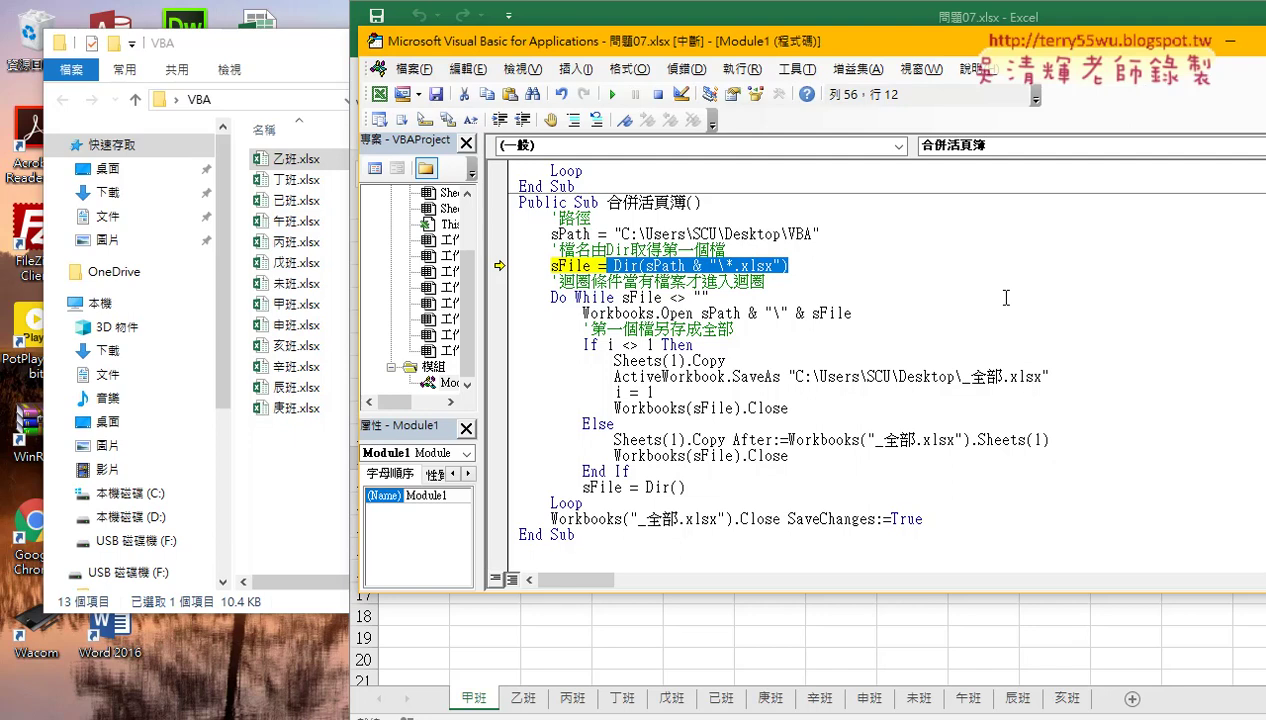
key(F8)
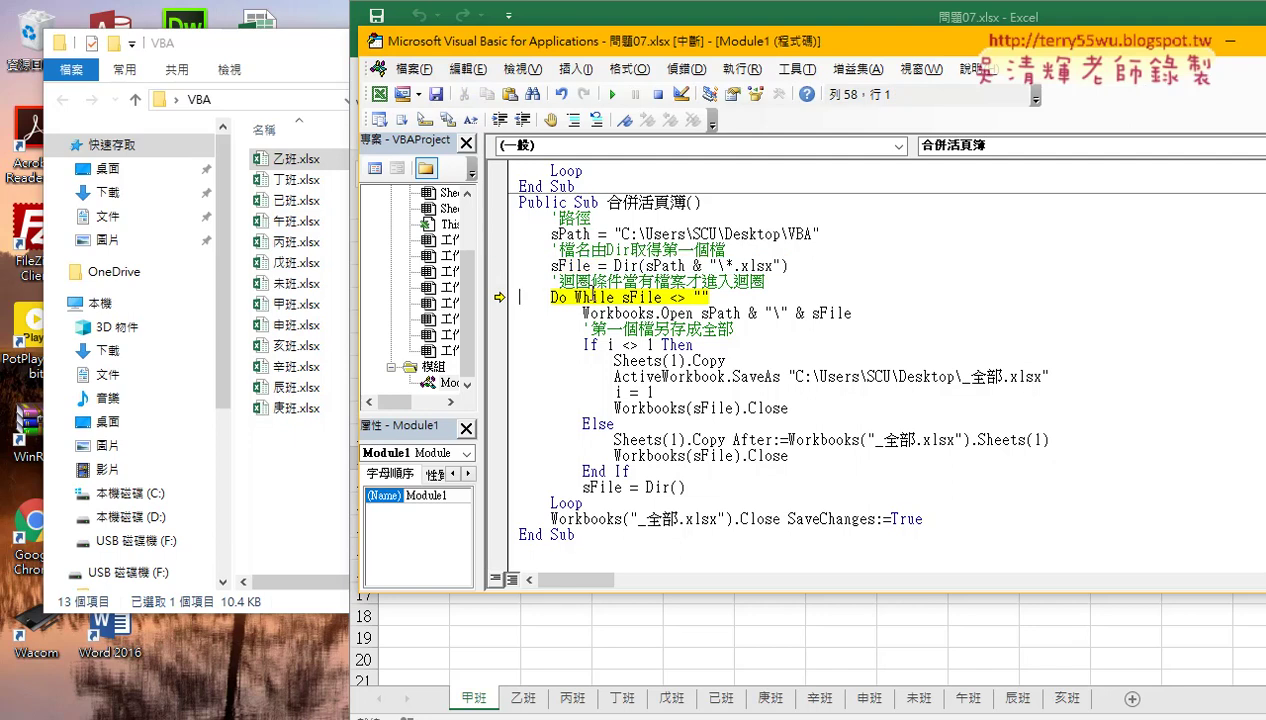
mouse_move(574, 270)
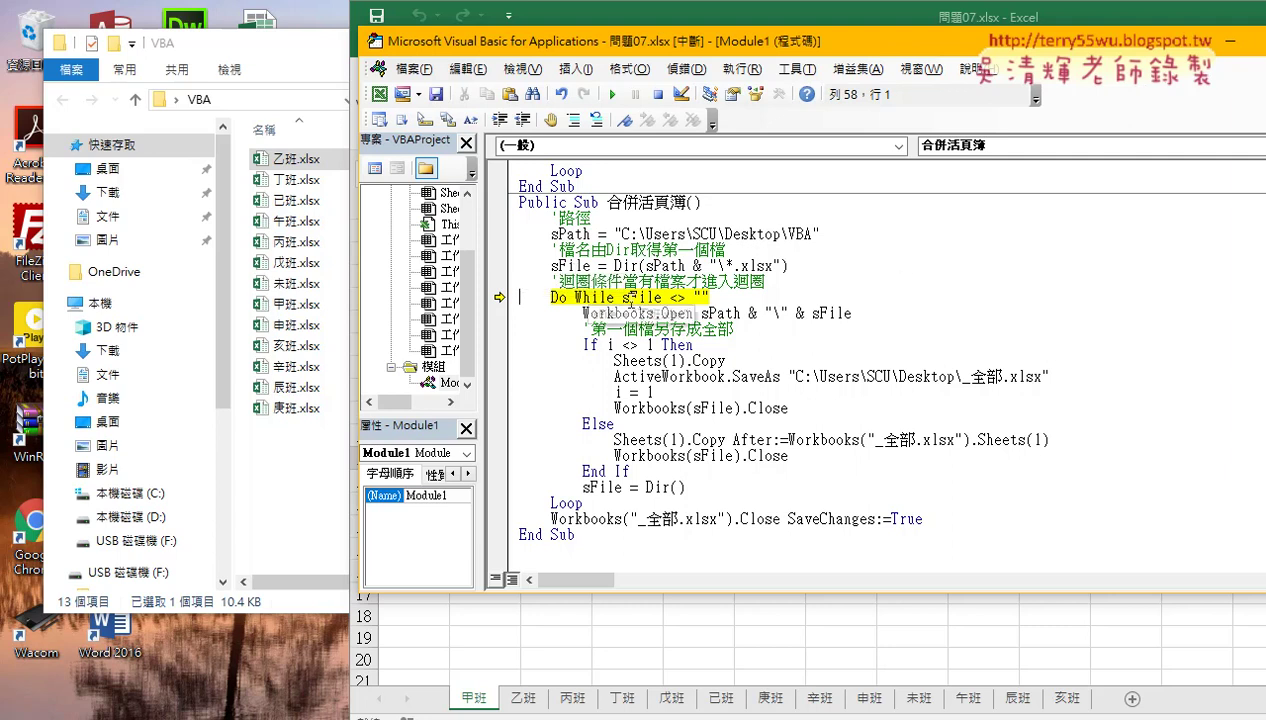
Enter the Do While loop, highlight the Workbooks.Open path, and open 丁班.xlsx.
drag(551, 297, 708, 297)
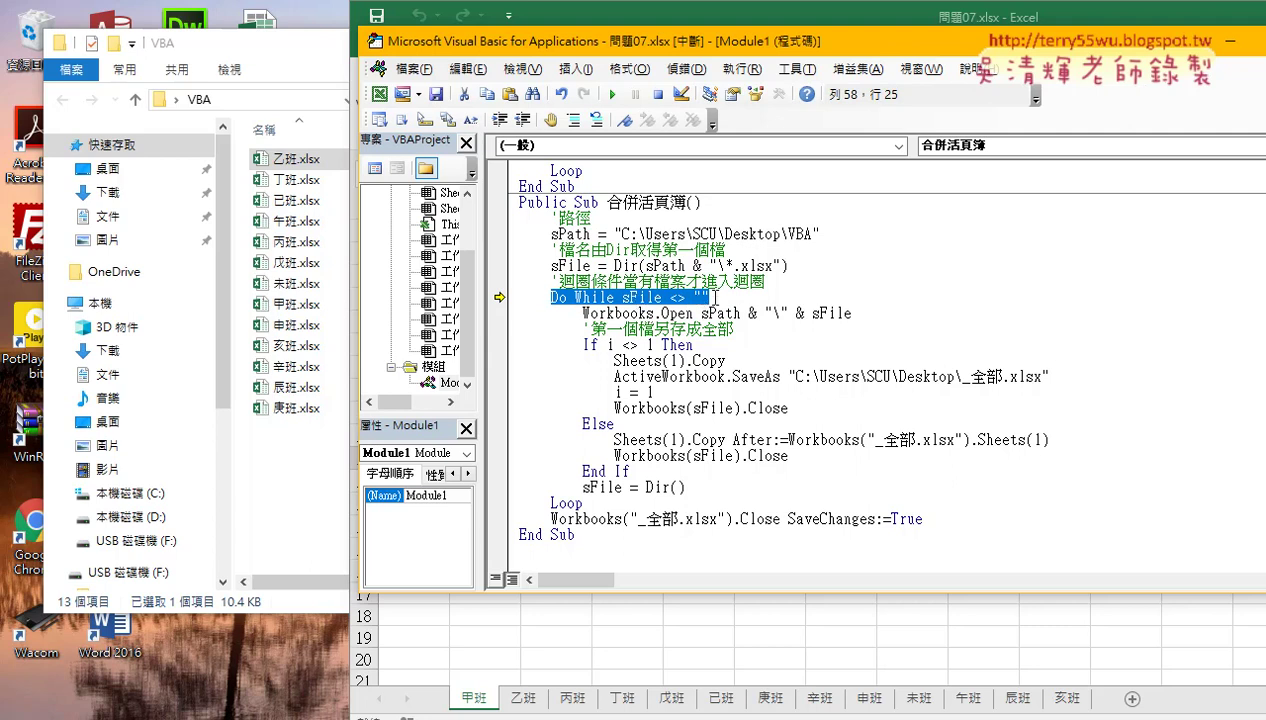
key(F5)
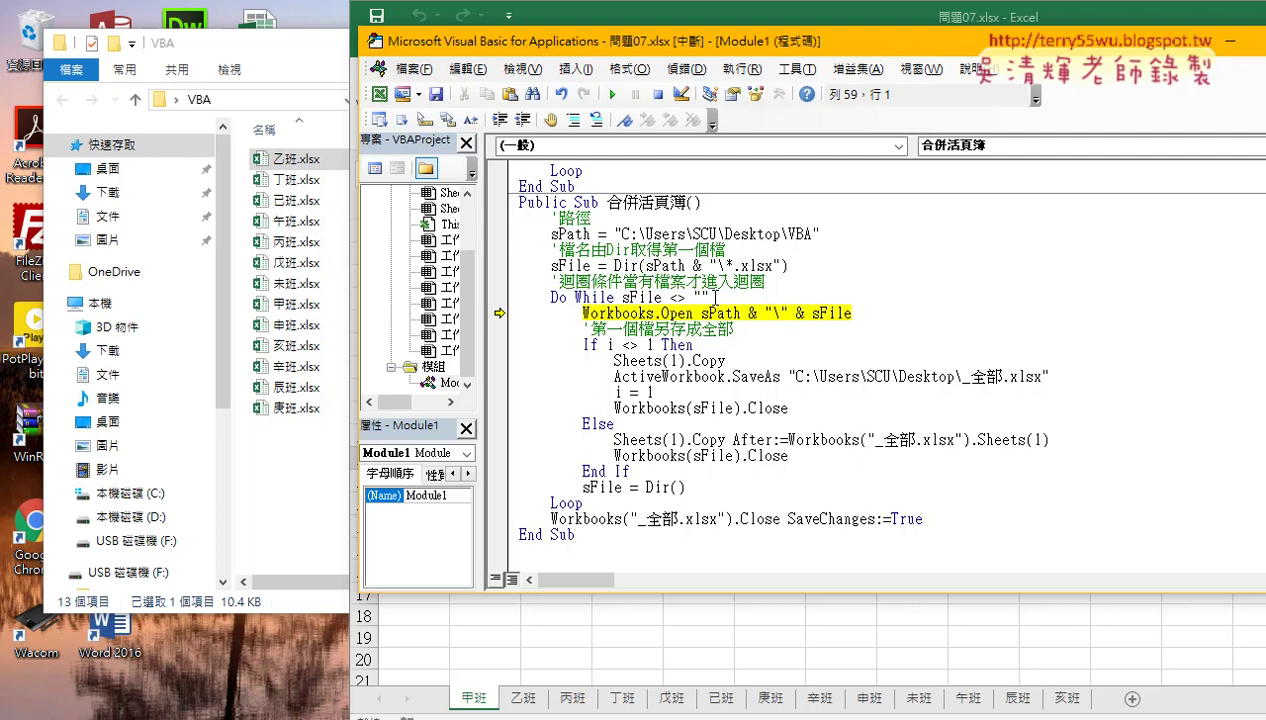
drag(582, 313, 655, 313)
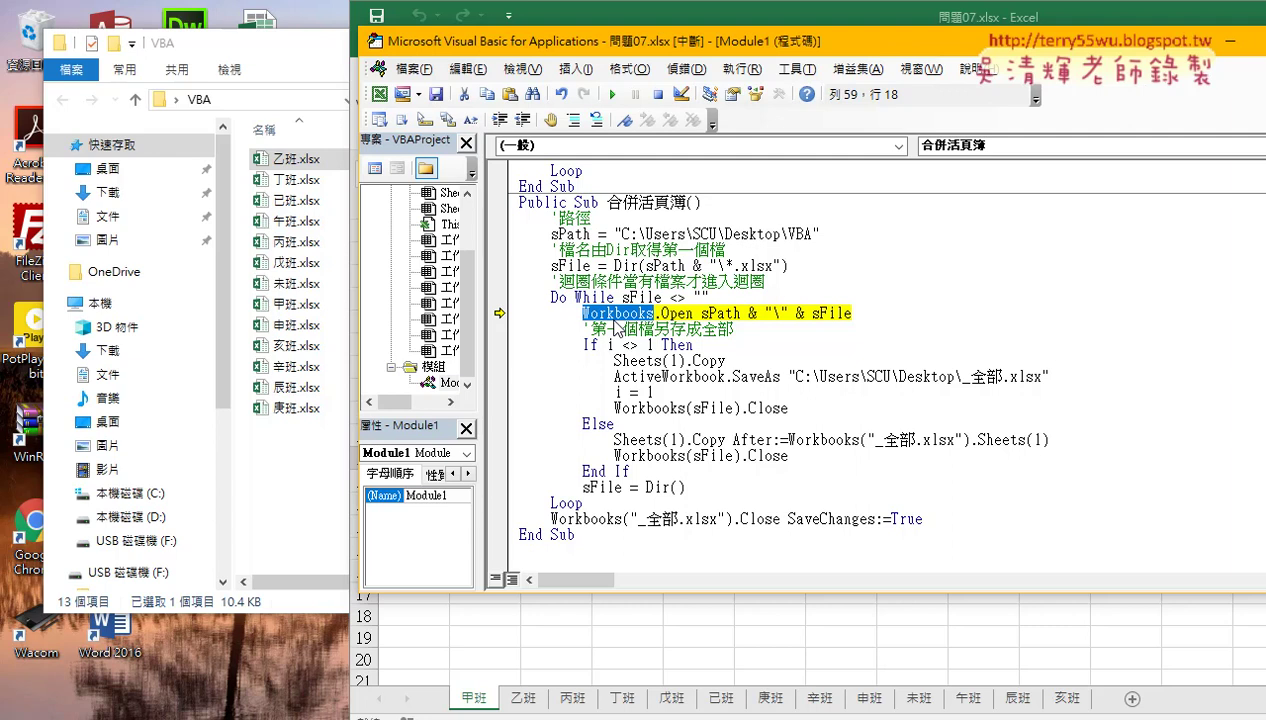
key(Right)
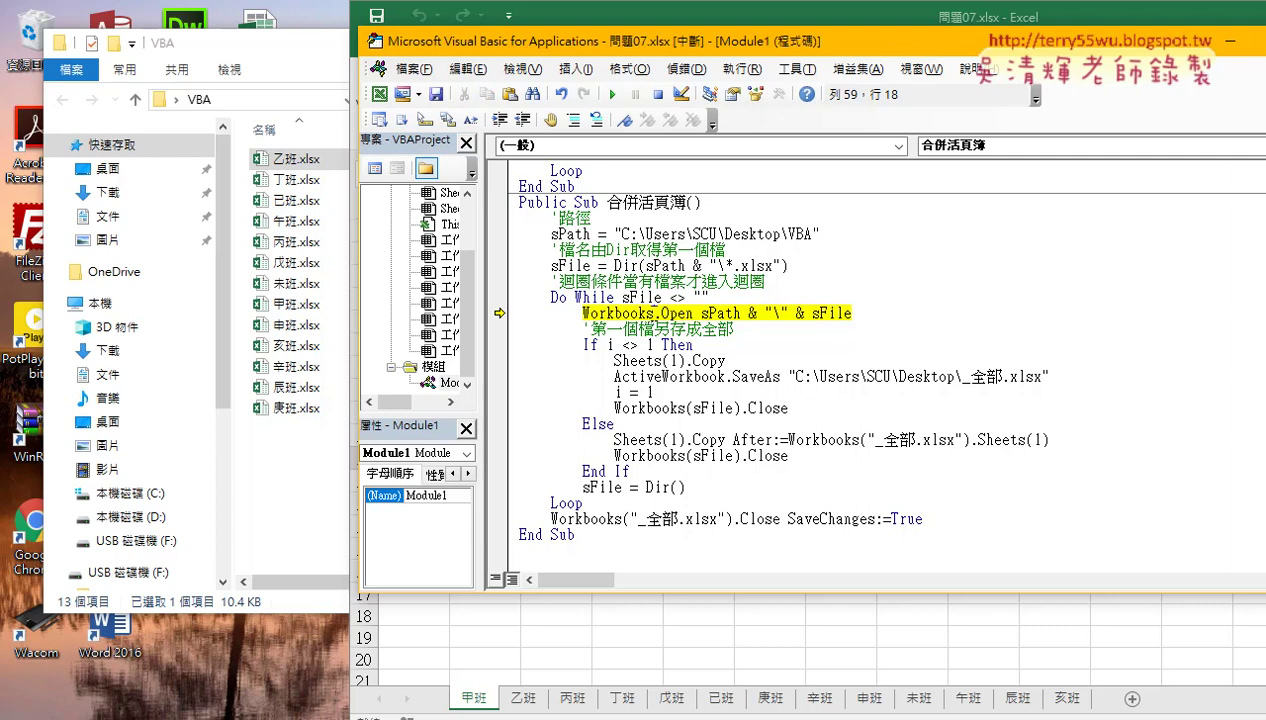
key(shift+Left)
drag(694, 313, 583, 313)
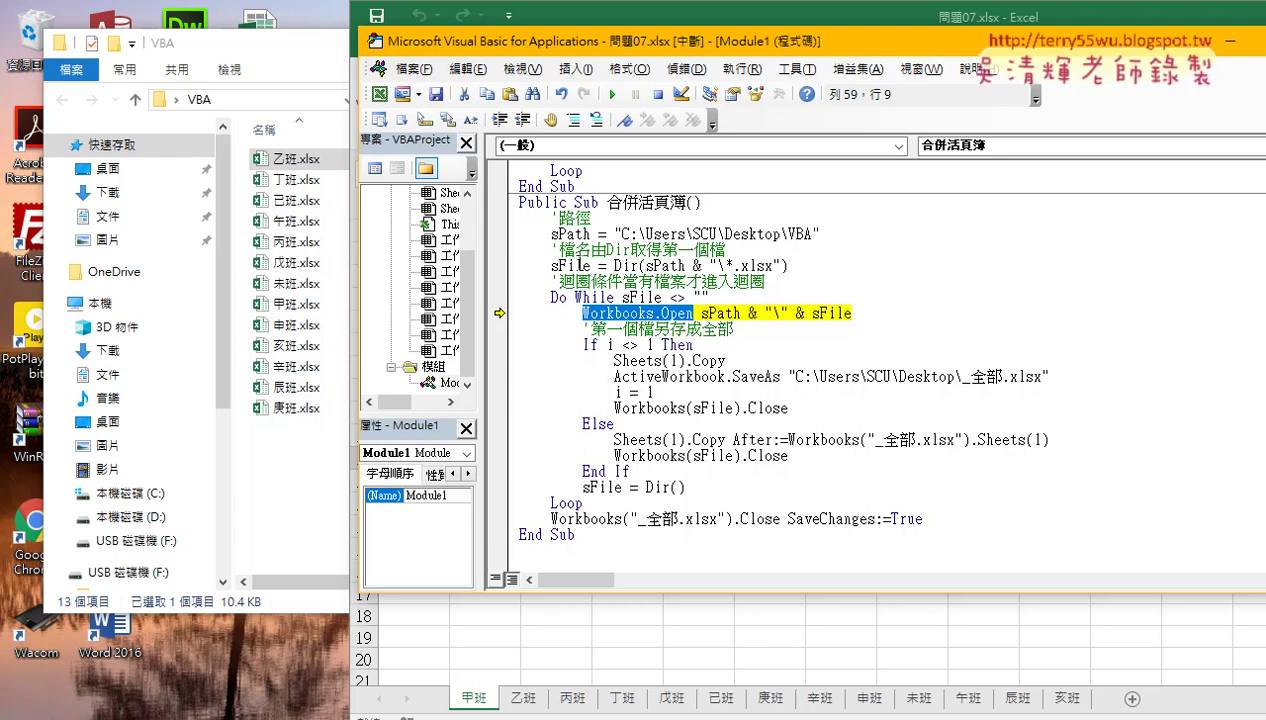
mouse_move(572, 230)
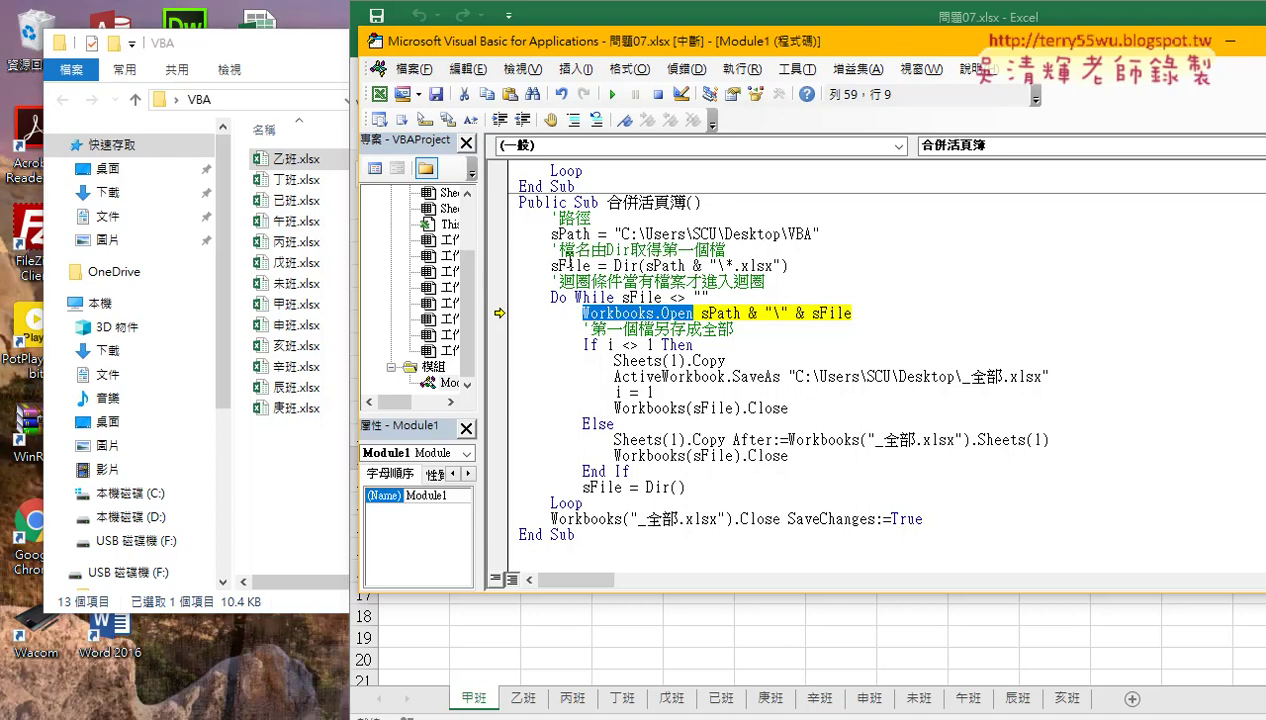
mouse_move(727, 316)
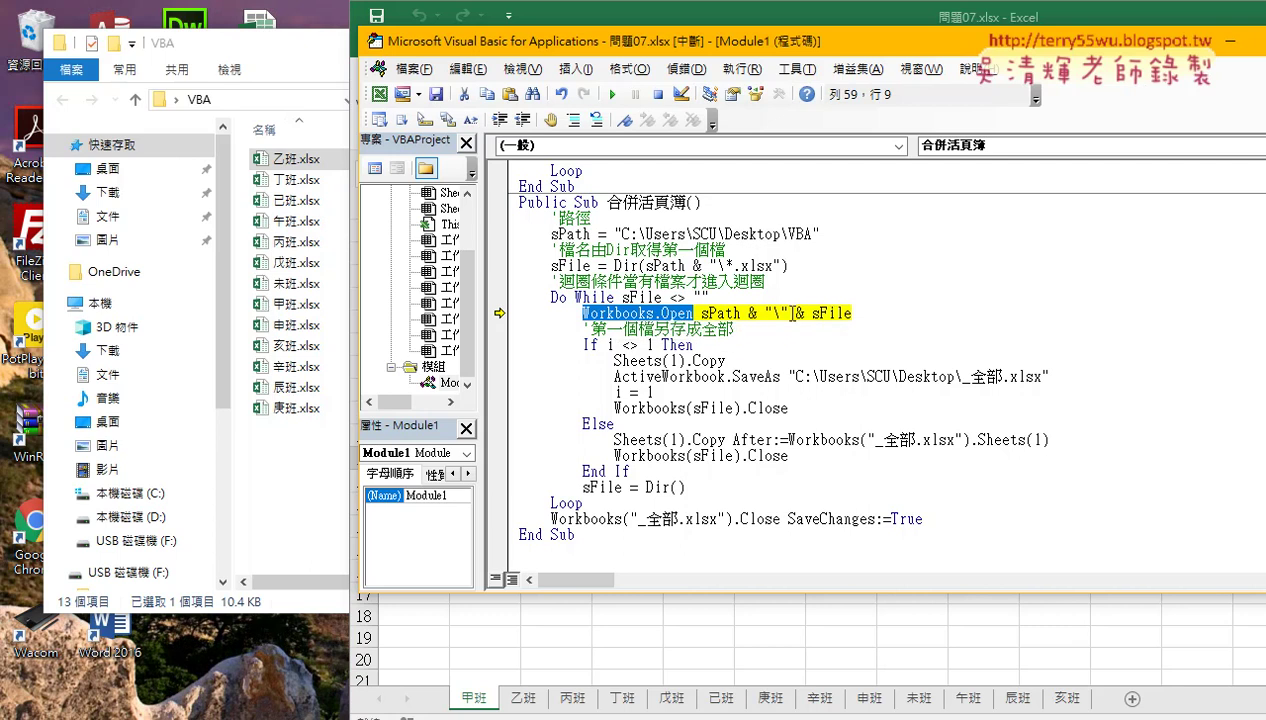
double_click(772, 310)
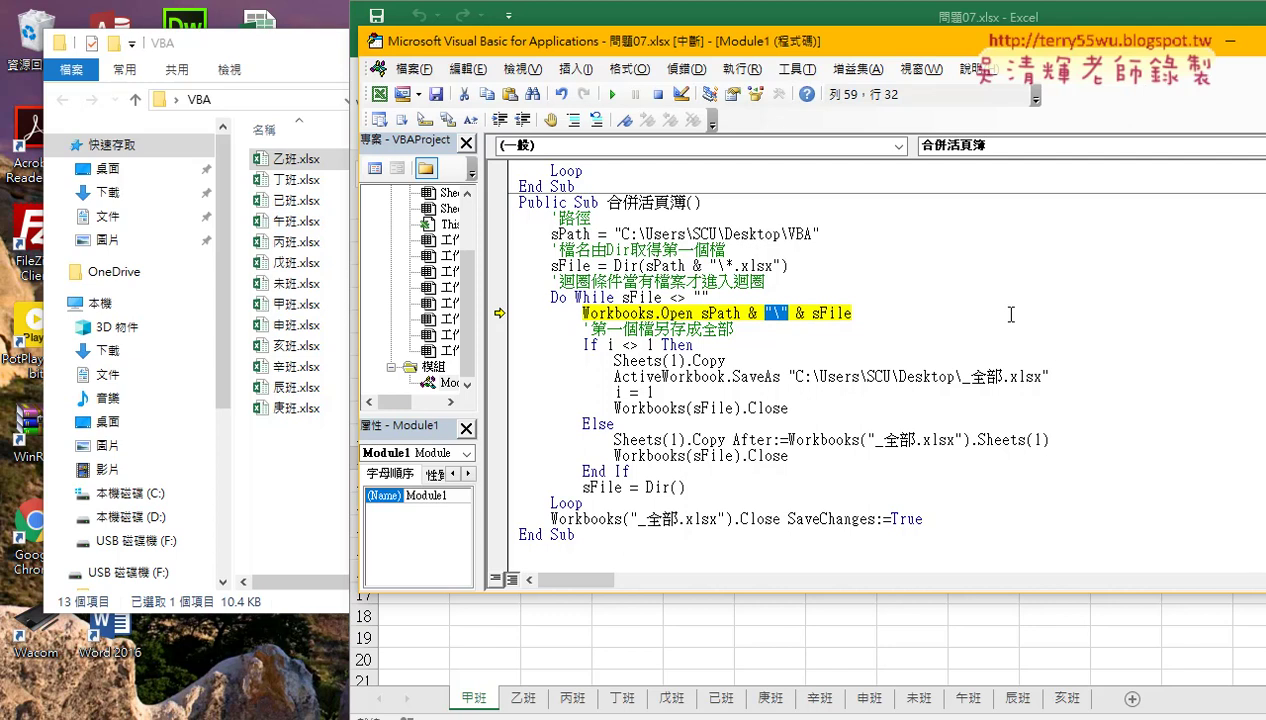
drag(702, 313, 853, 312)
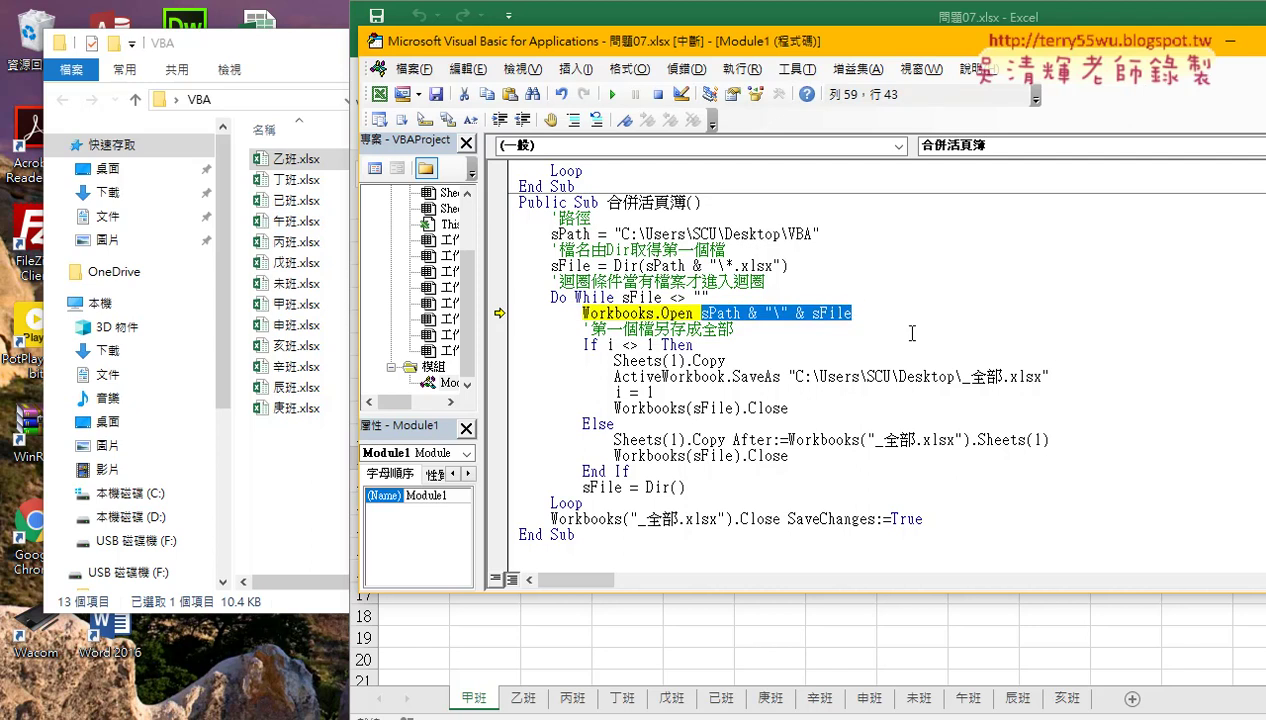
key(F8)
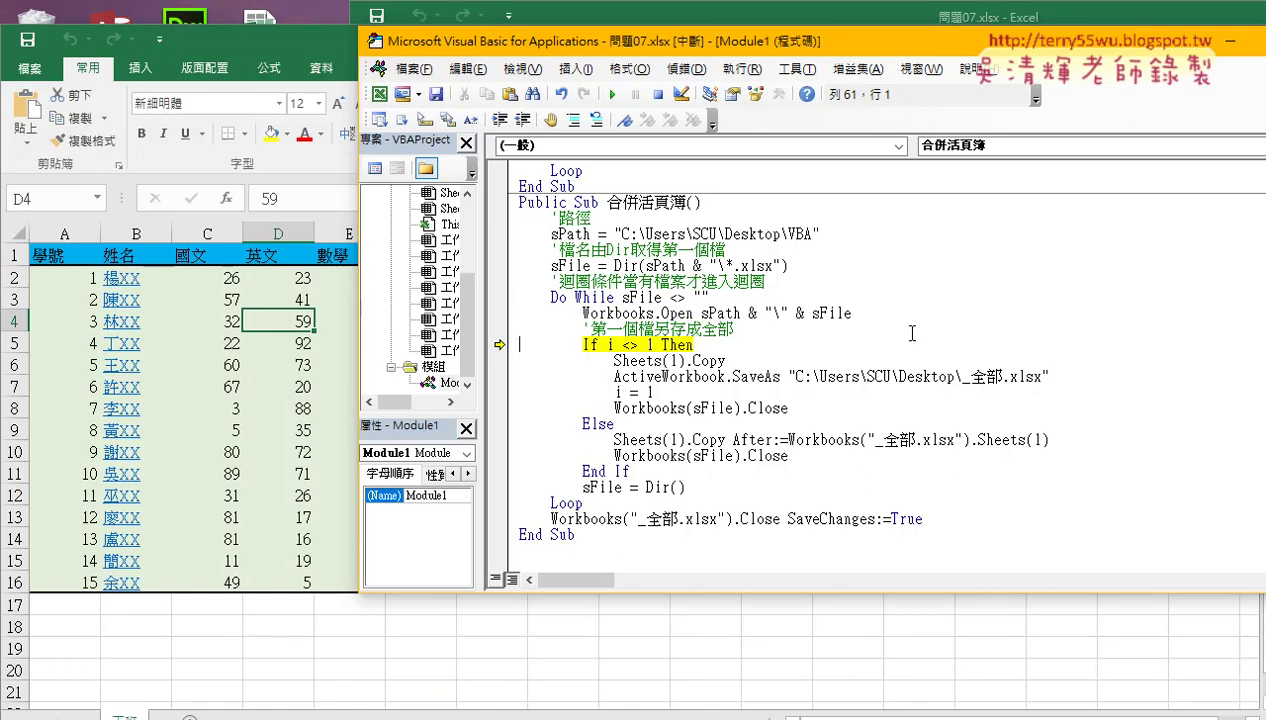
View the opened 丁班.xlsx, then step past the If i <> 1 check to Sheets(1).Copy.
click(286, 42)
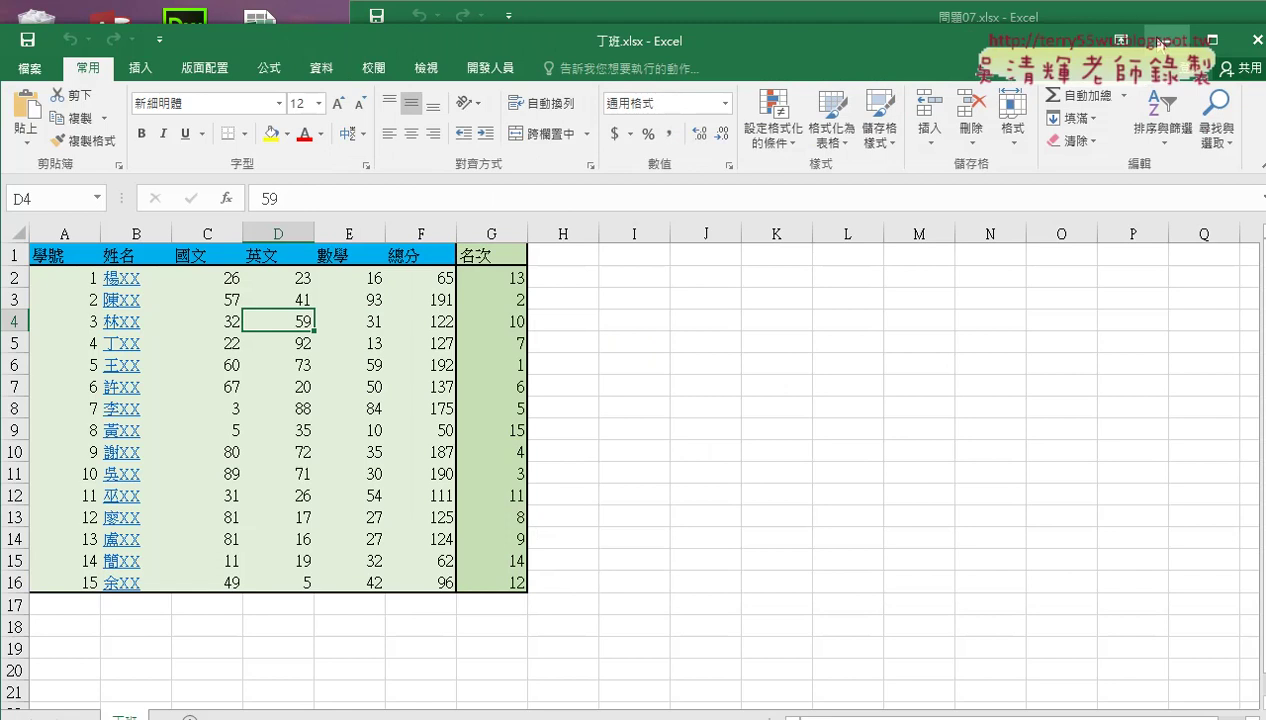
click(1158, 41)
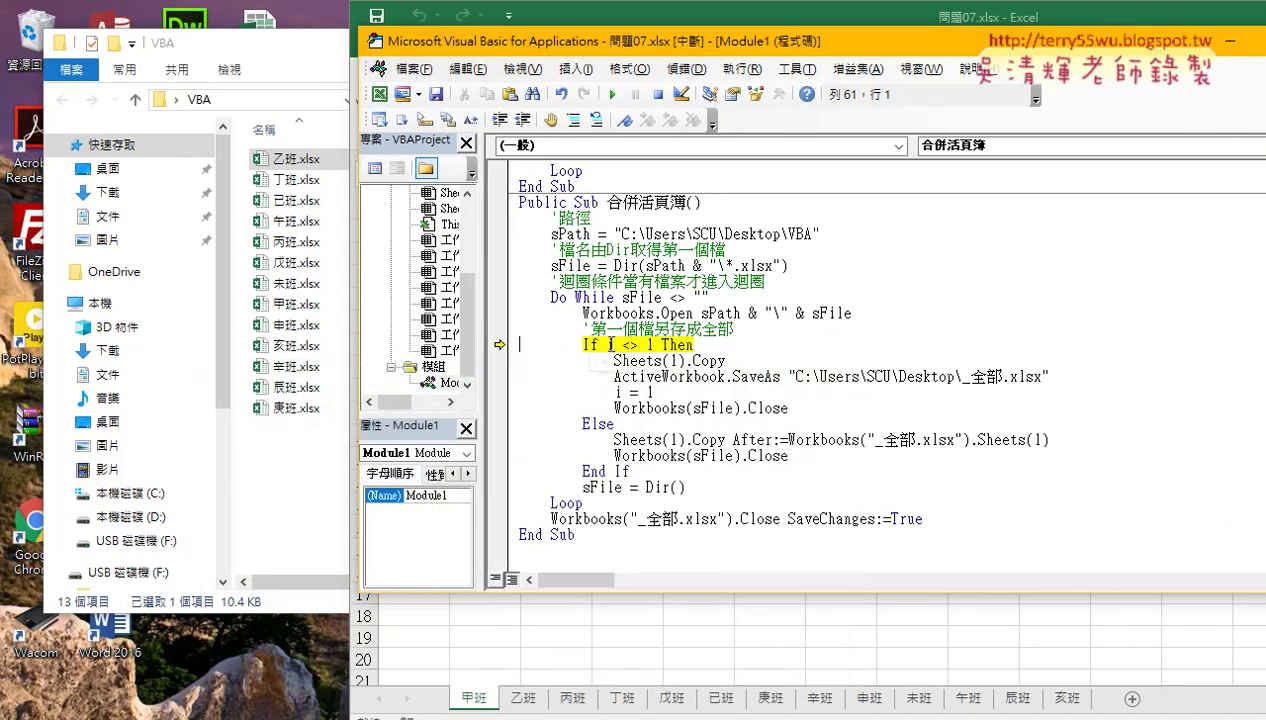
drag(621, 344, 606, 345)
key(F8)
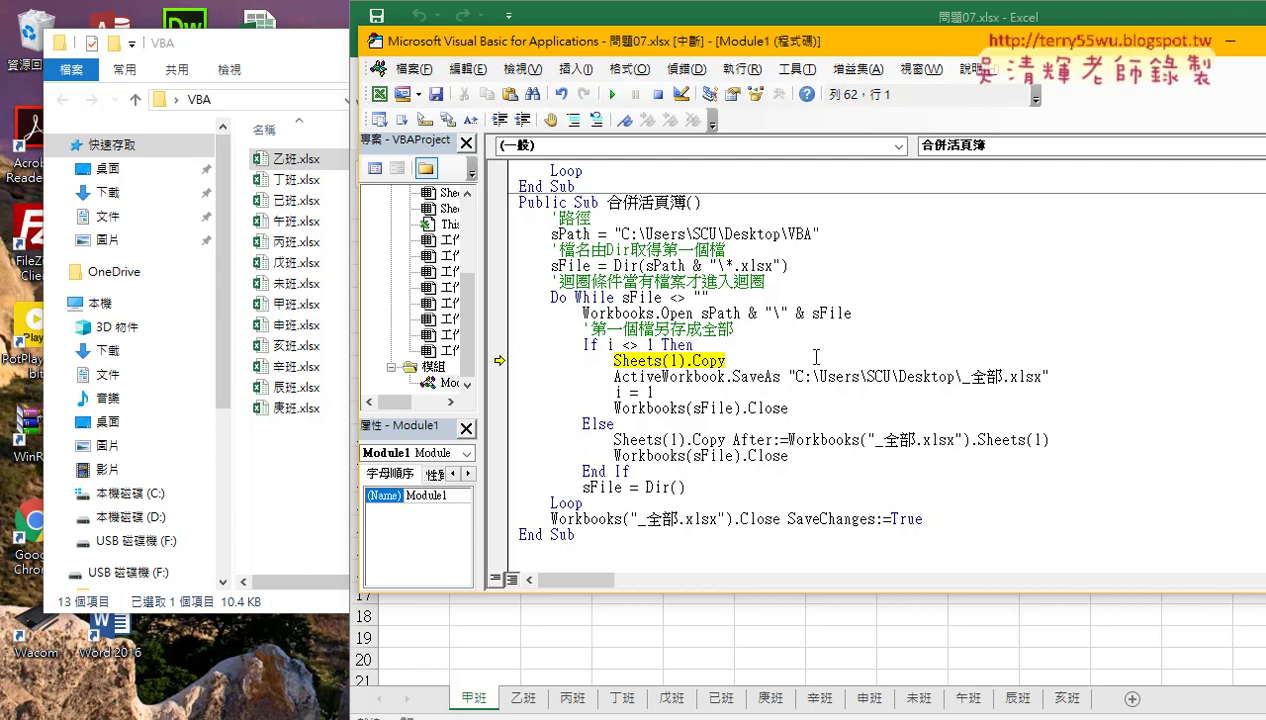
drag(725, 360, 614, 360)
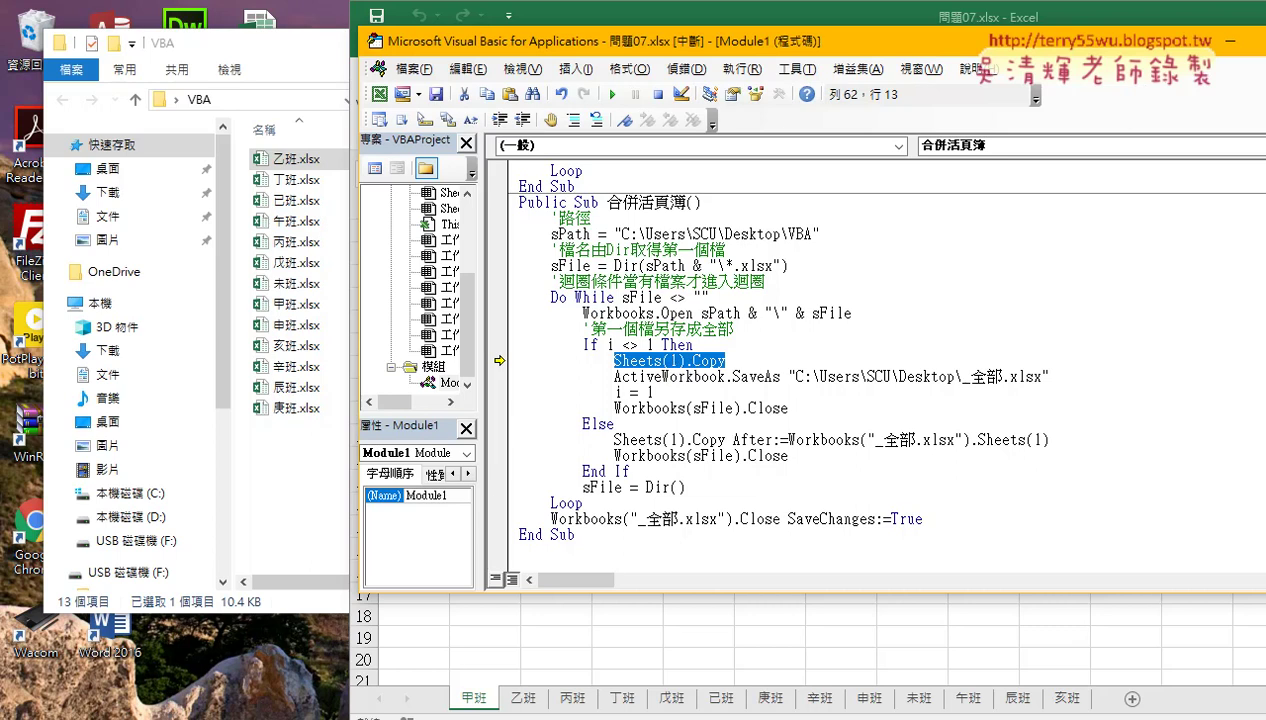
Bring 丁班.xlsx back up, maximize it, then minimize it again.
mouse_move(455, 695)
click(620, 640)
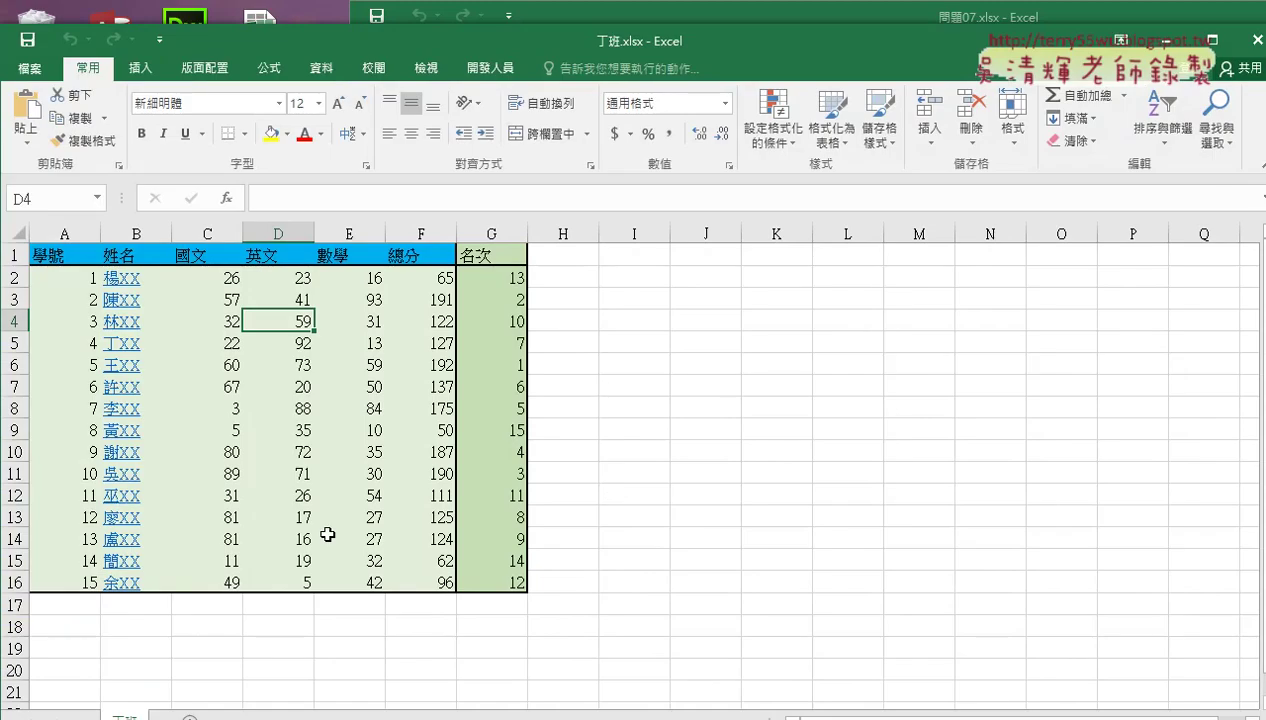
double_click(528, 38)
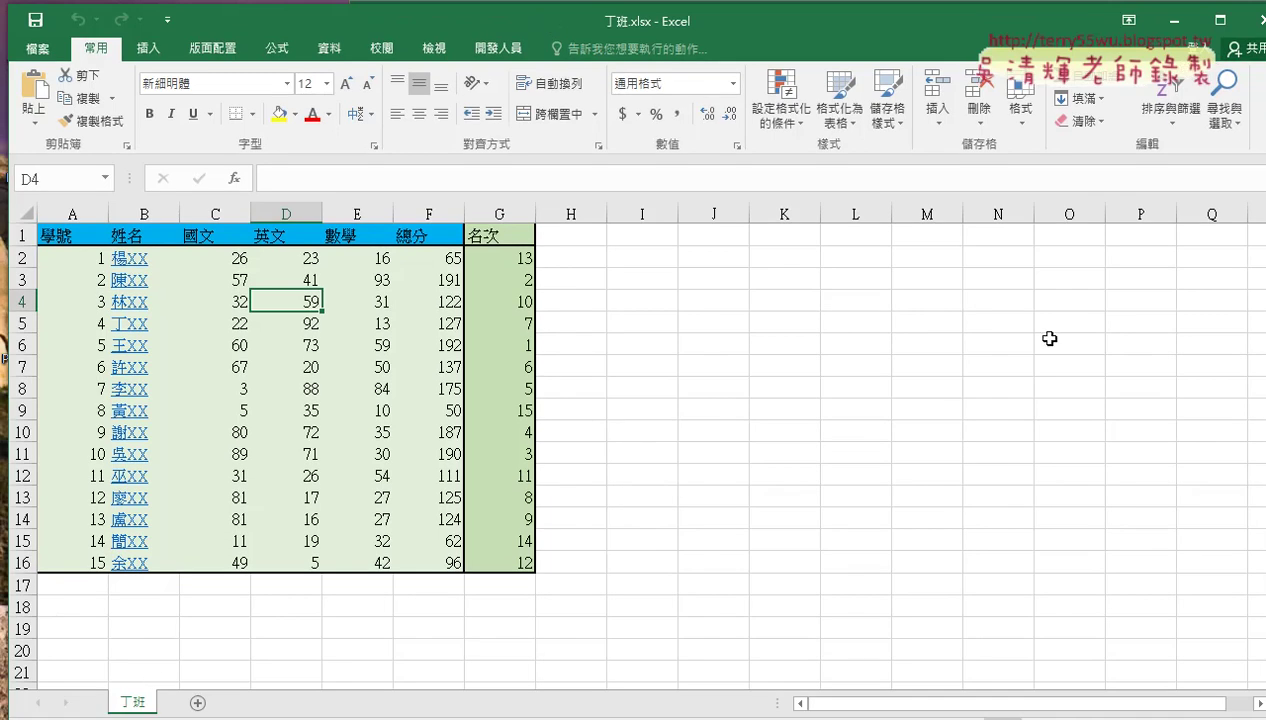
click(1162, 20)
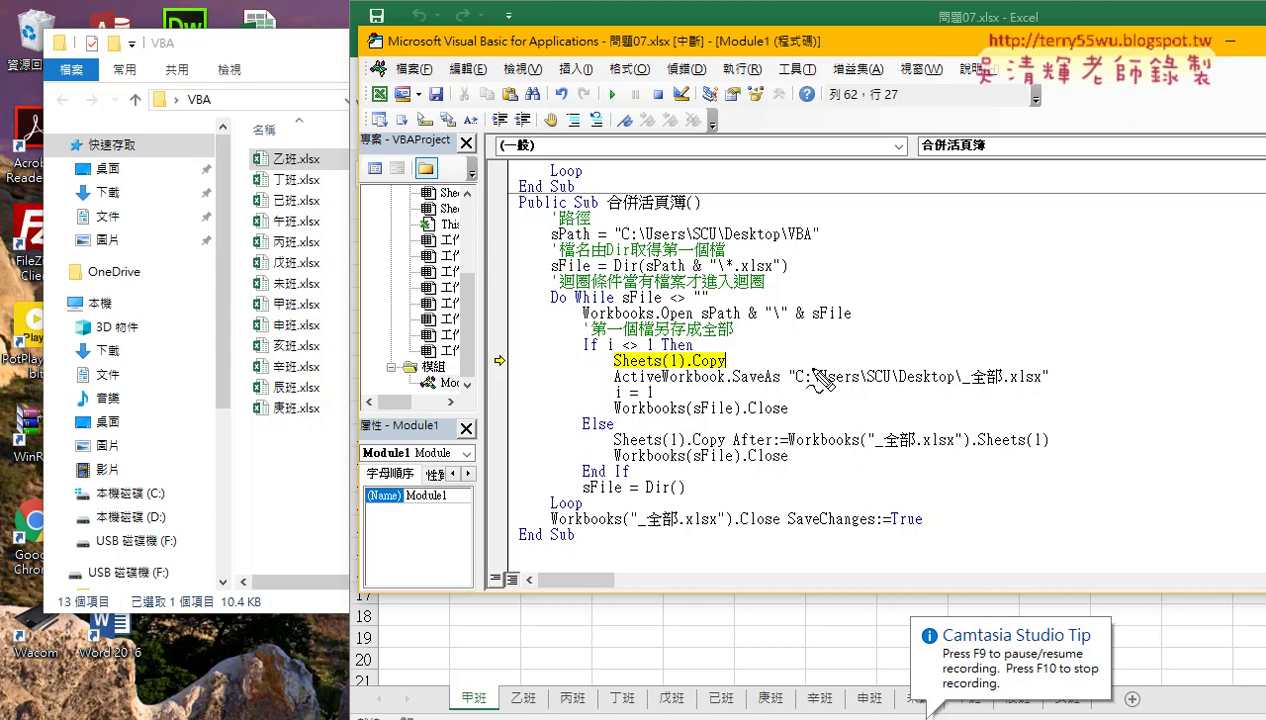
Highlight the missing After:=Workbooks("_全部.xlsx") destination, then run Sheets(1).Copy.
drag(818, 378, 840, 350)
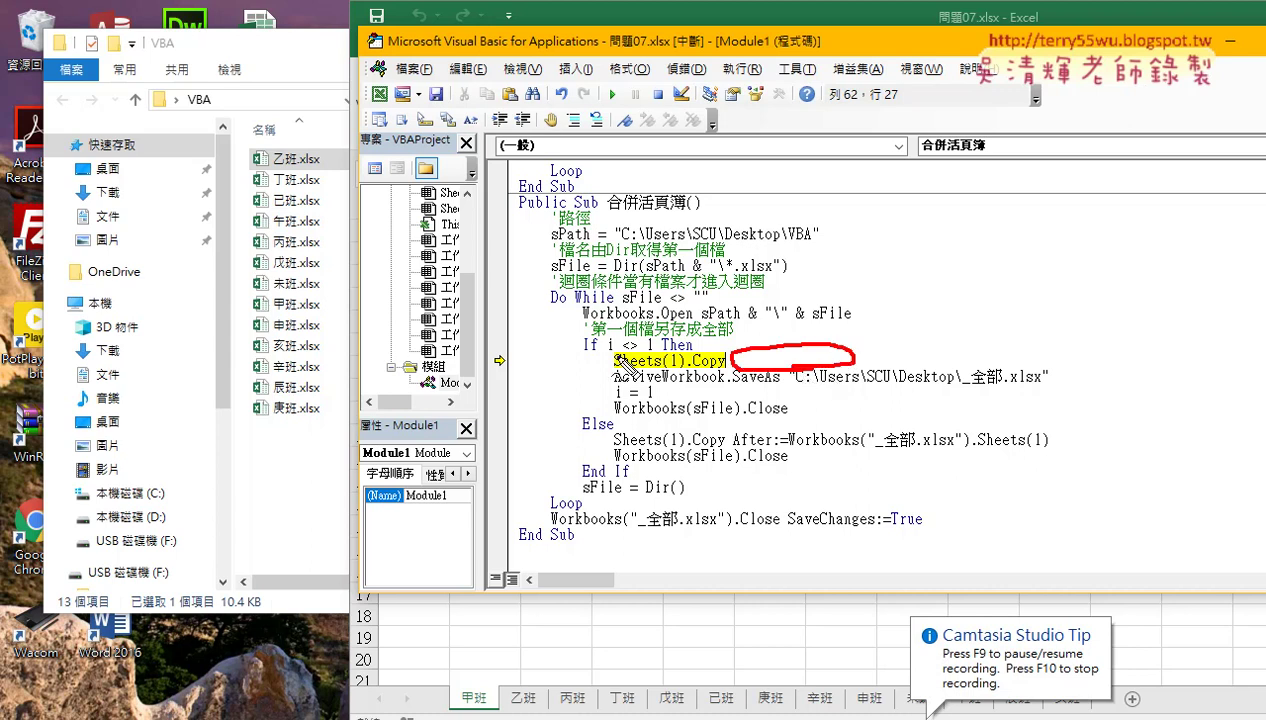
mouse_move(600, 370)
mouse_down()
mouse_move(590, 340)
mouse_move(604, 368)
mouse_up()
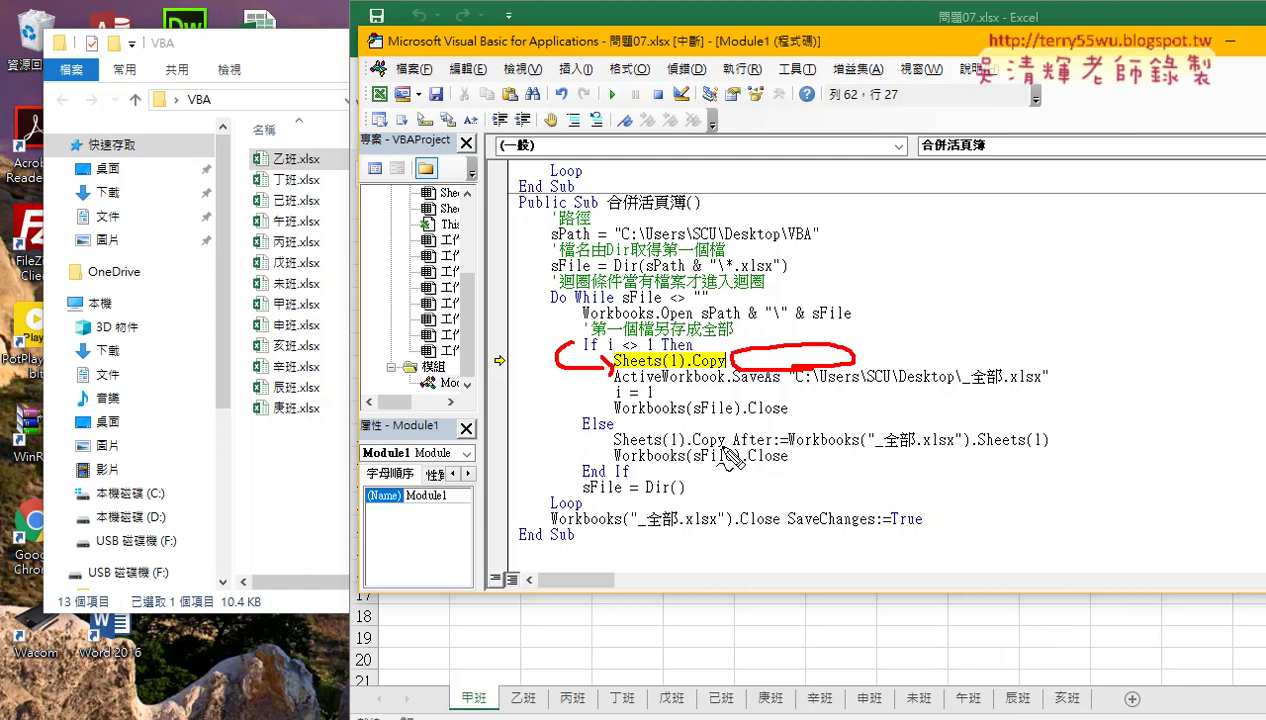
drag(735, 440, 1055, 450)
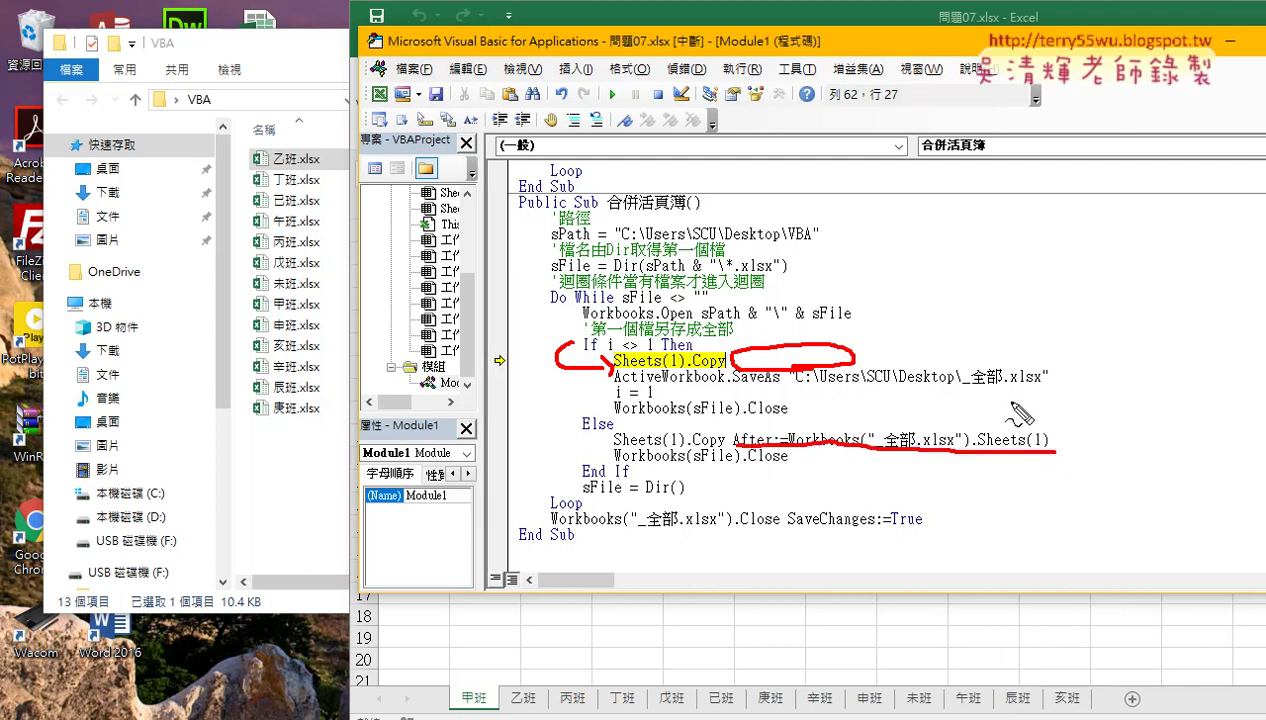
key(Escape)
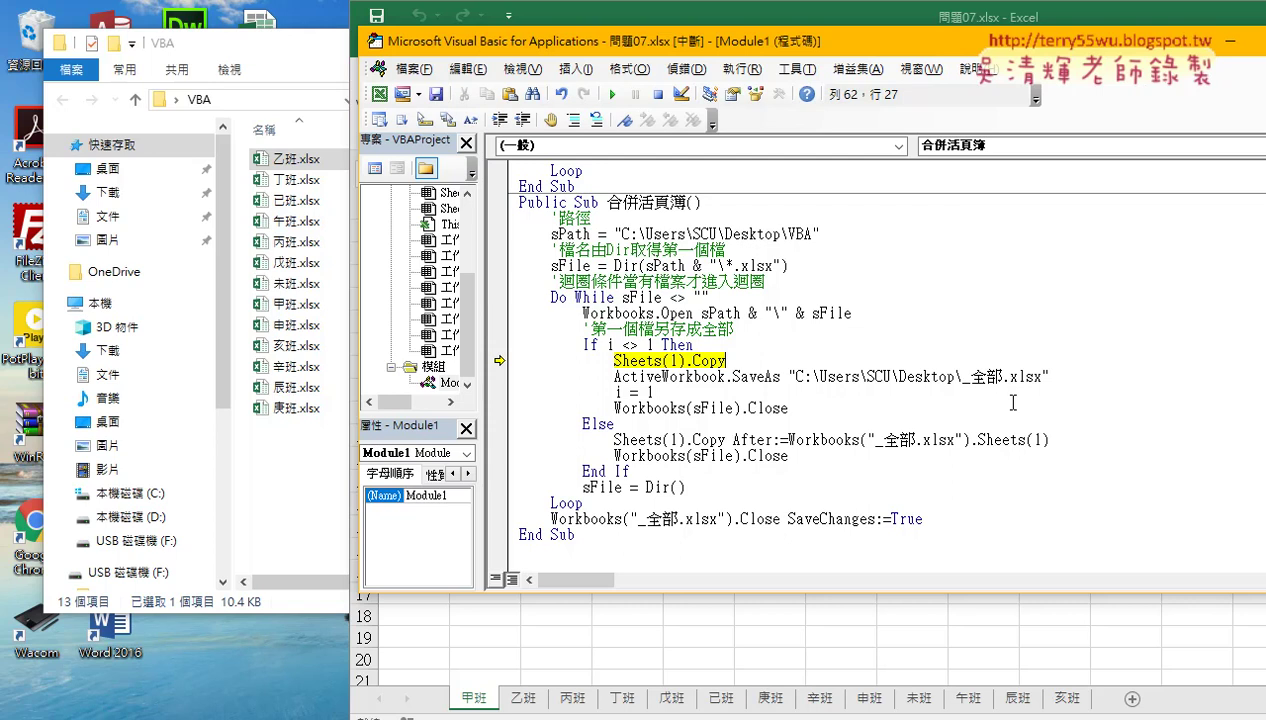
key(F8)
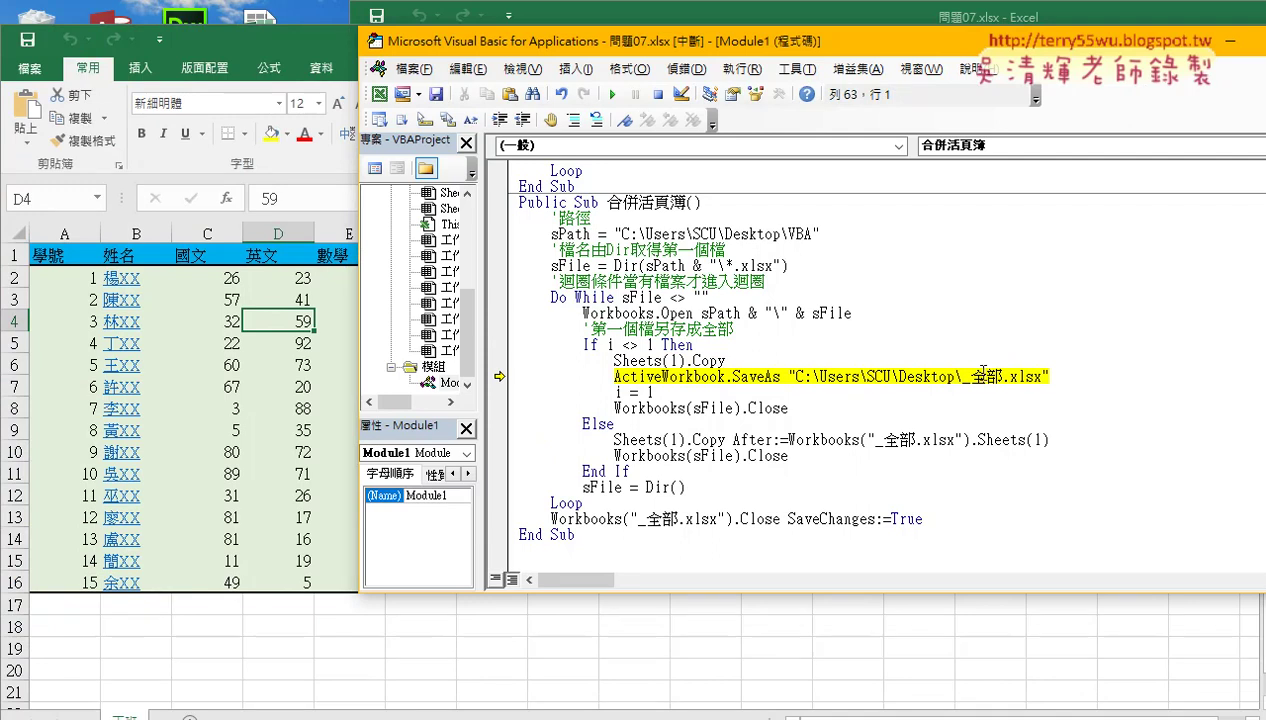
Run SaveAs and confirm overwriting the existing _全部.xlsx on the desktop.
key(F8)
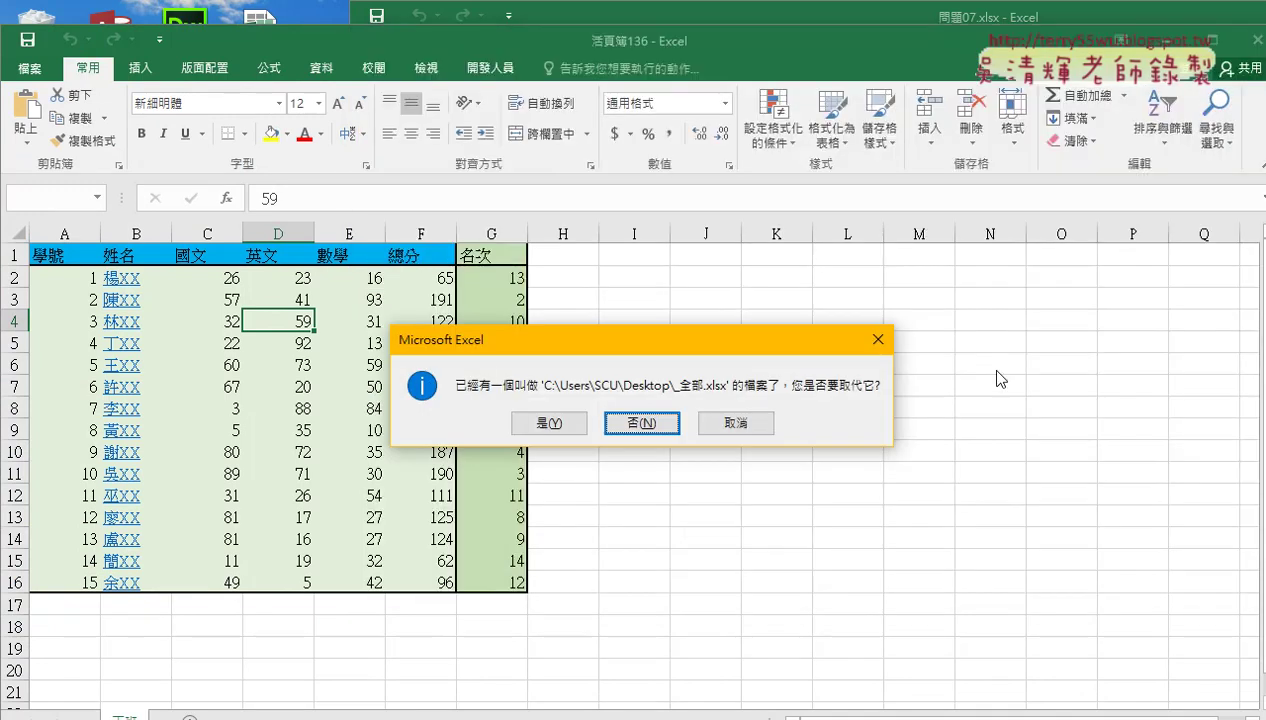
key(Left)
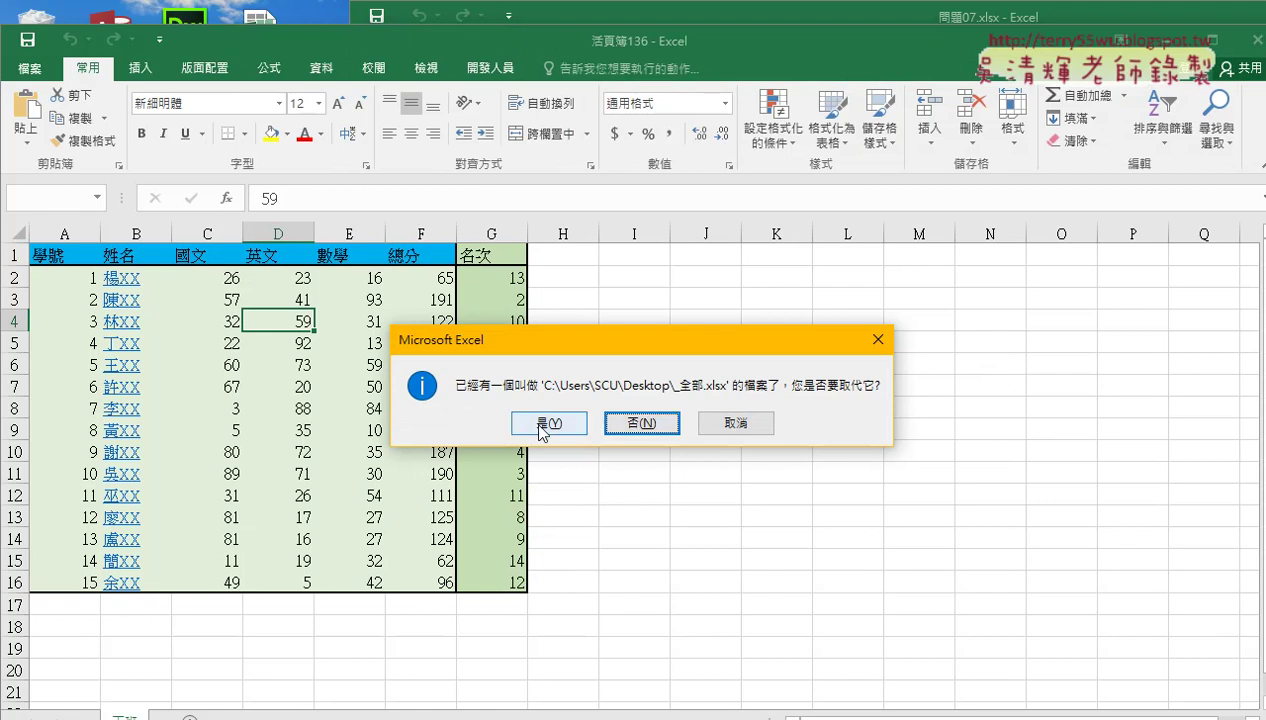
key(Return)
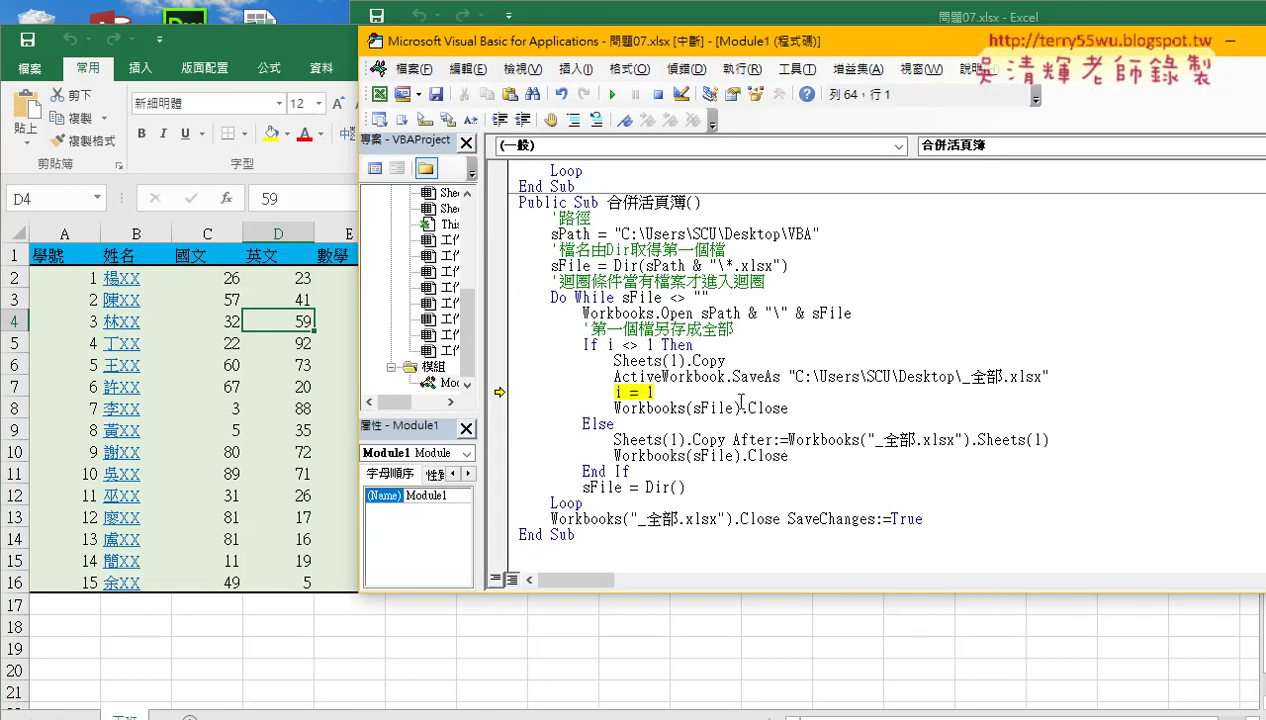
Highlight i = 1 and i <> 1, then step through the counter and close 丁班.xlsx.
drag(654, 392, 613, 392)
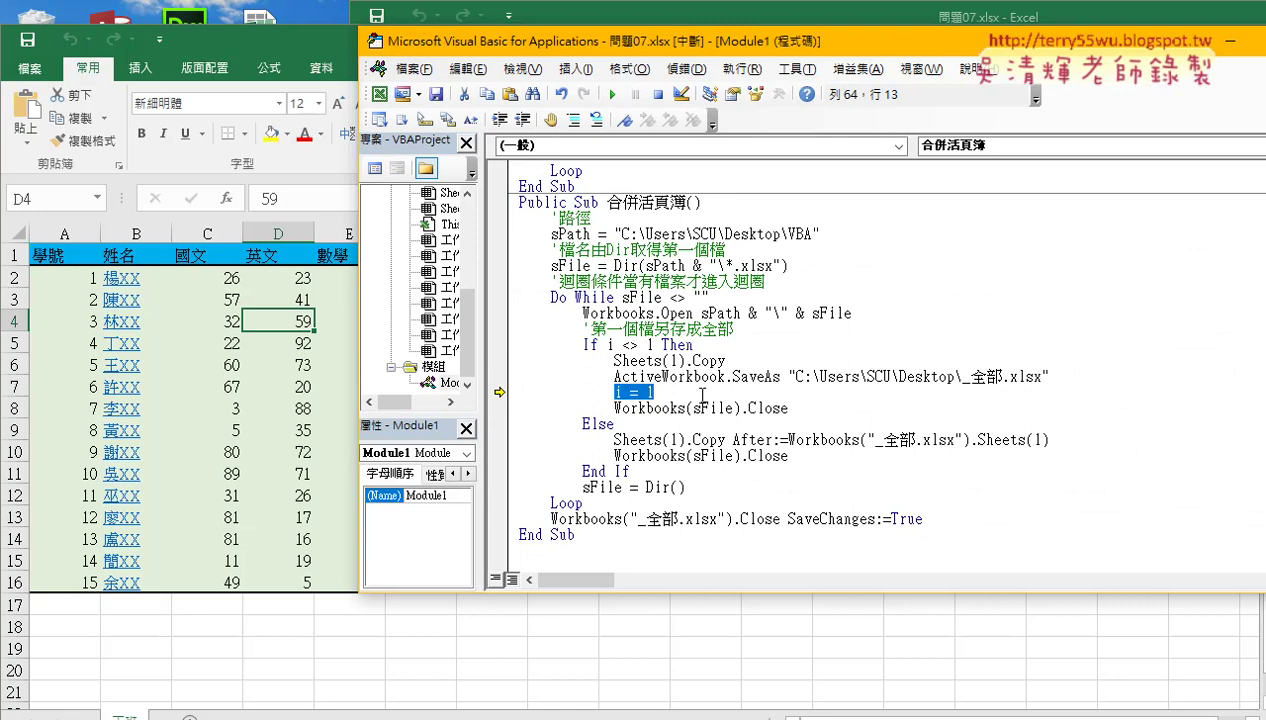
drag(654, 344, 606, 344)
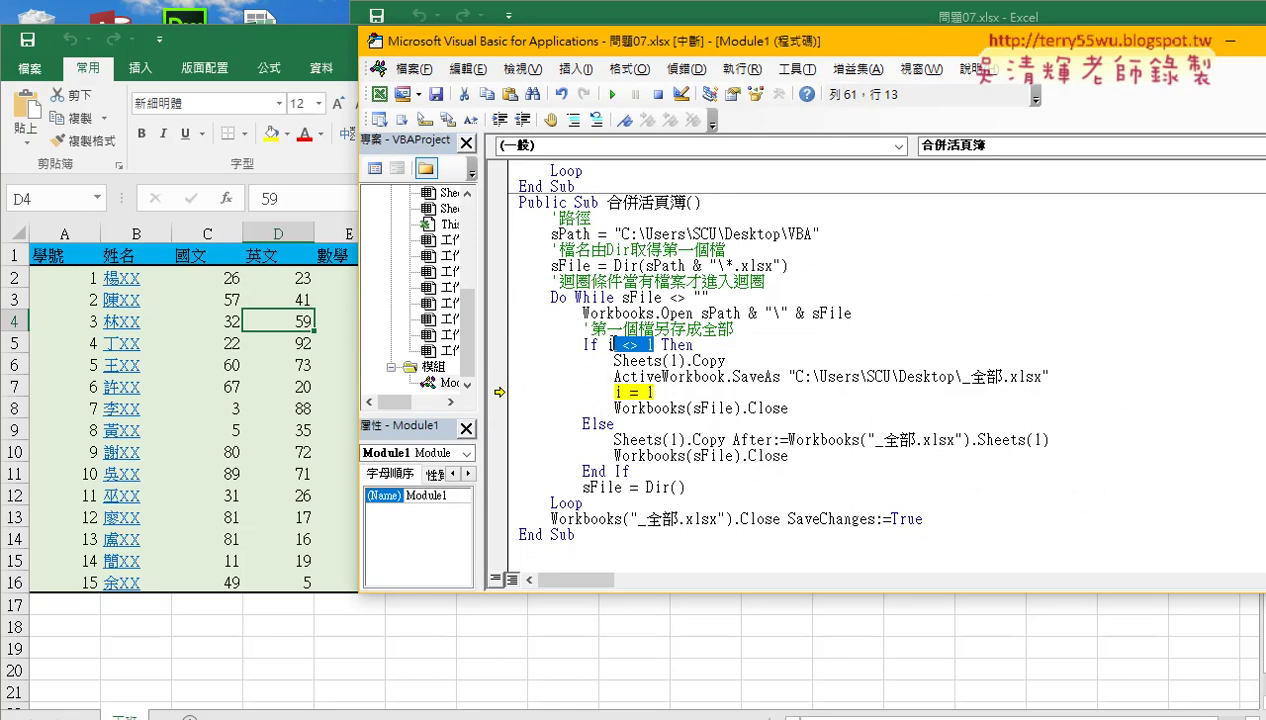
mouse_move(618, 346)
key(F8)
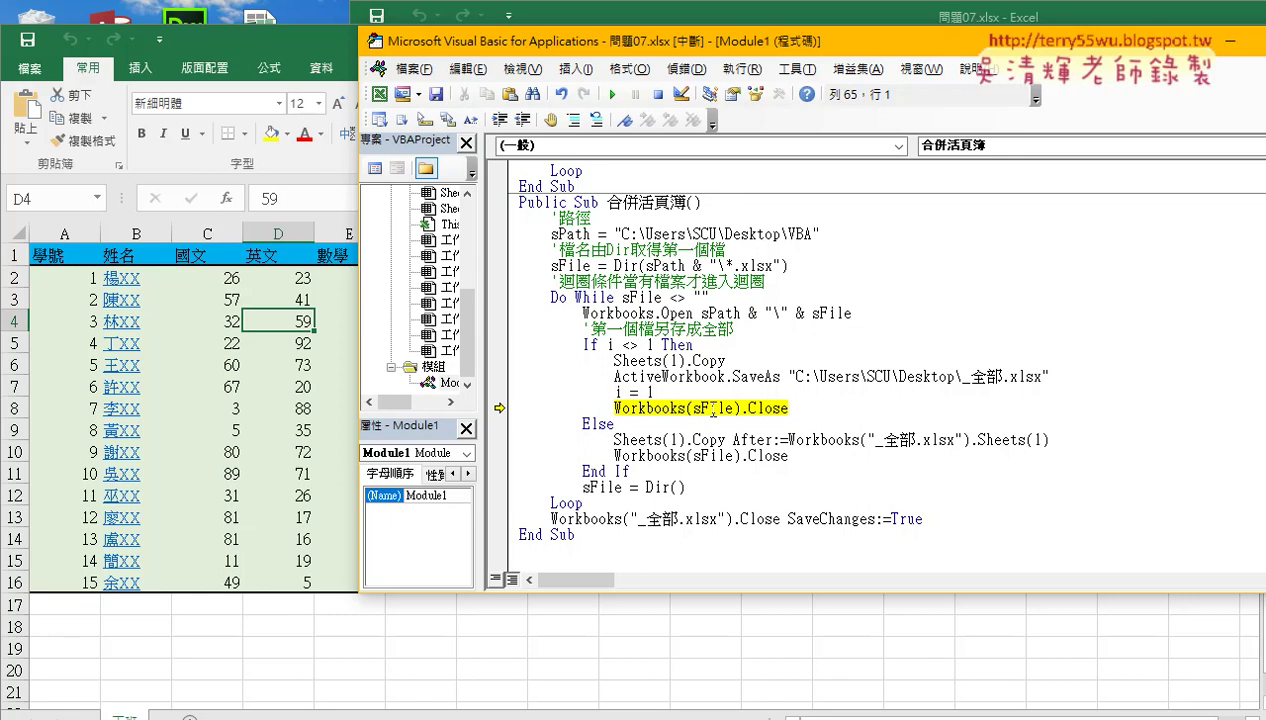
key(F8)
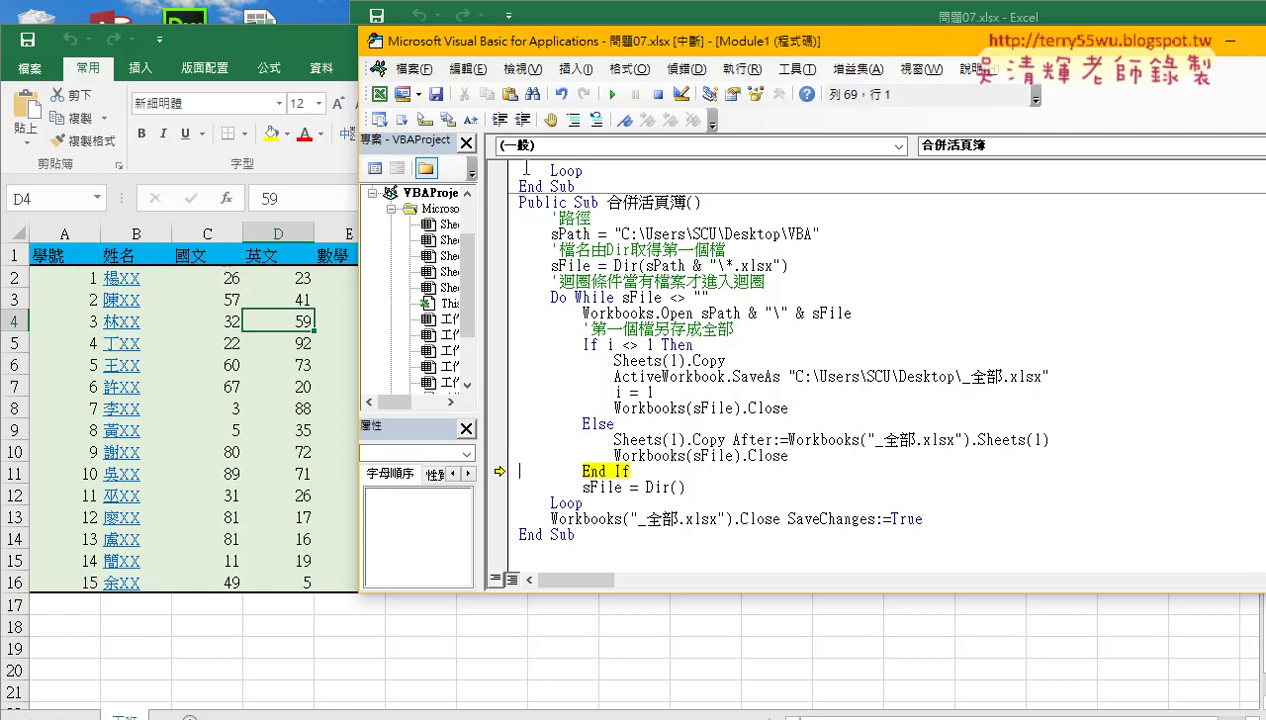
Check the _全部.xlsx window, then return to the VBA editor.
click(288, 44)
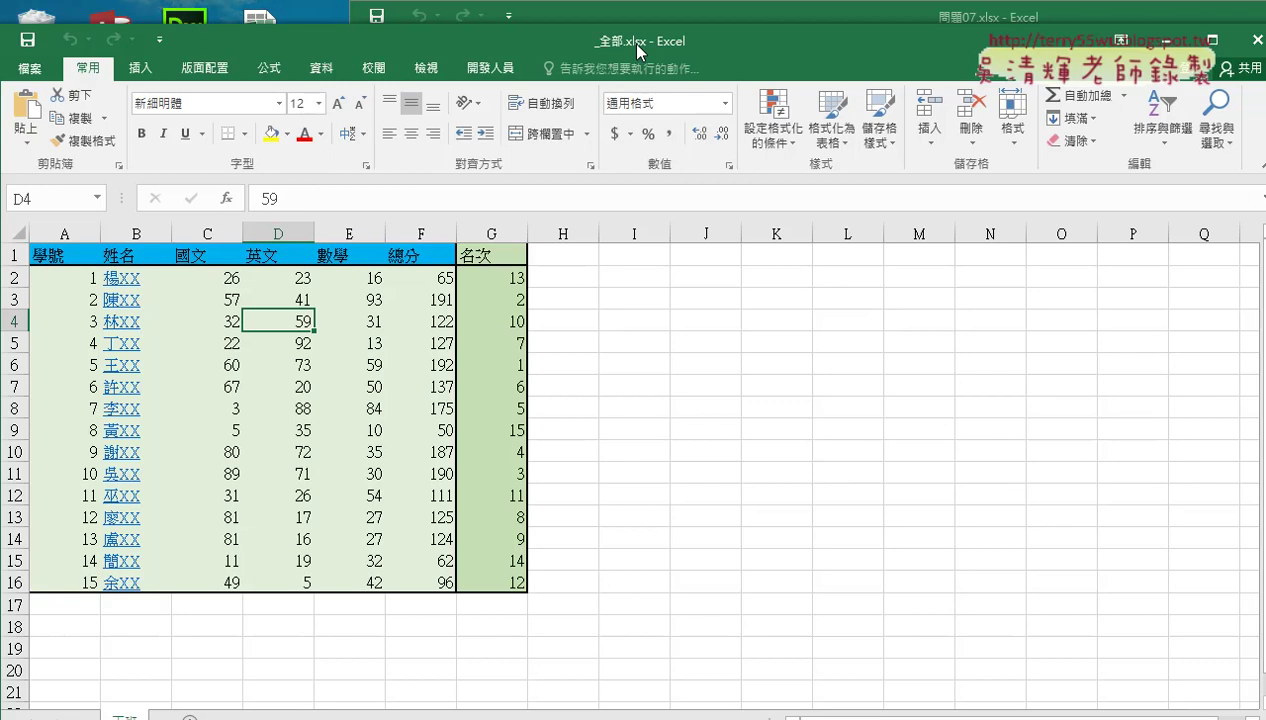
mouse_move(444, 715)
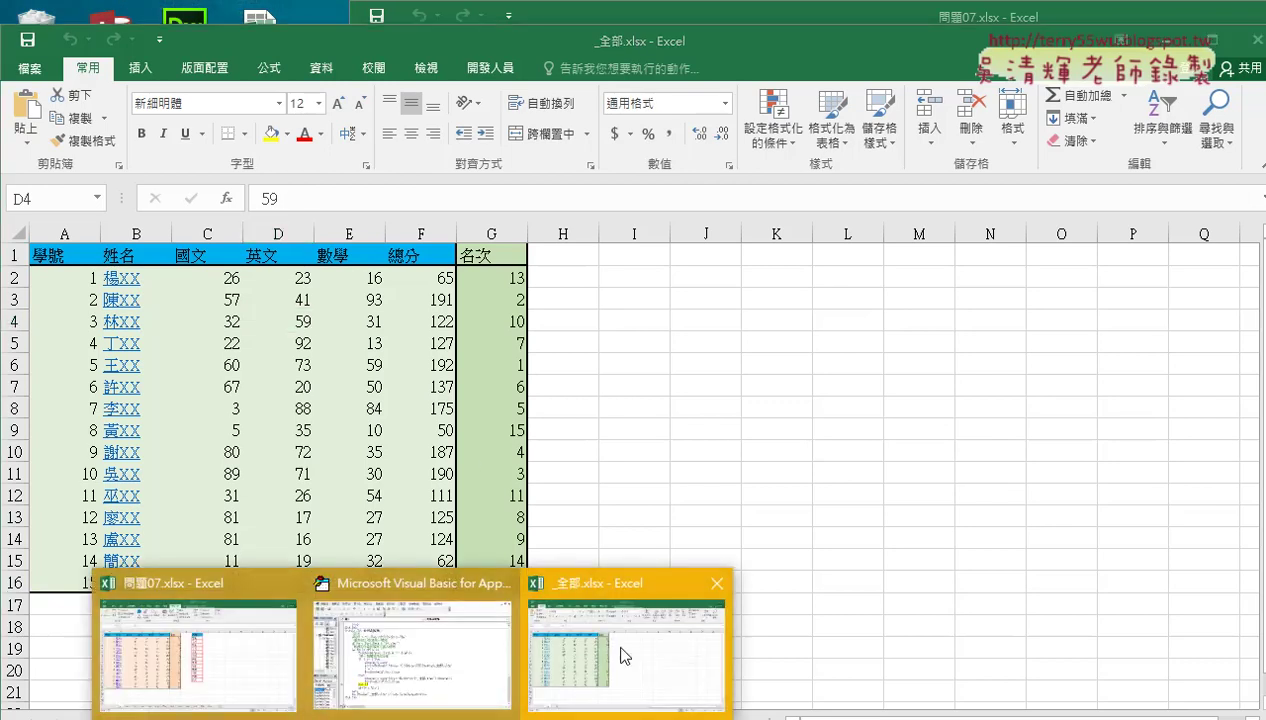
click(418, 640)
Step through Dir and Loop to open the next class workbook, 丙班.xlsx.
key(F8)
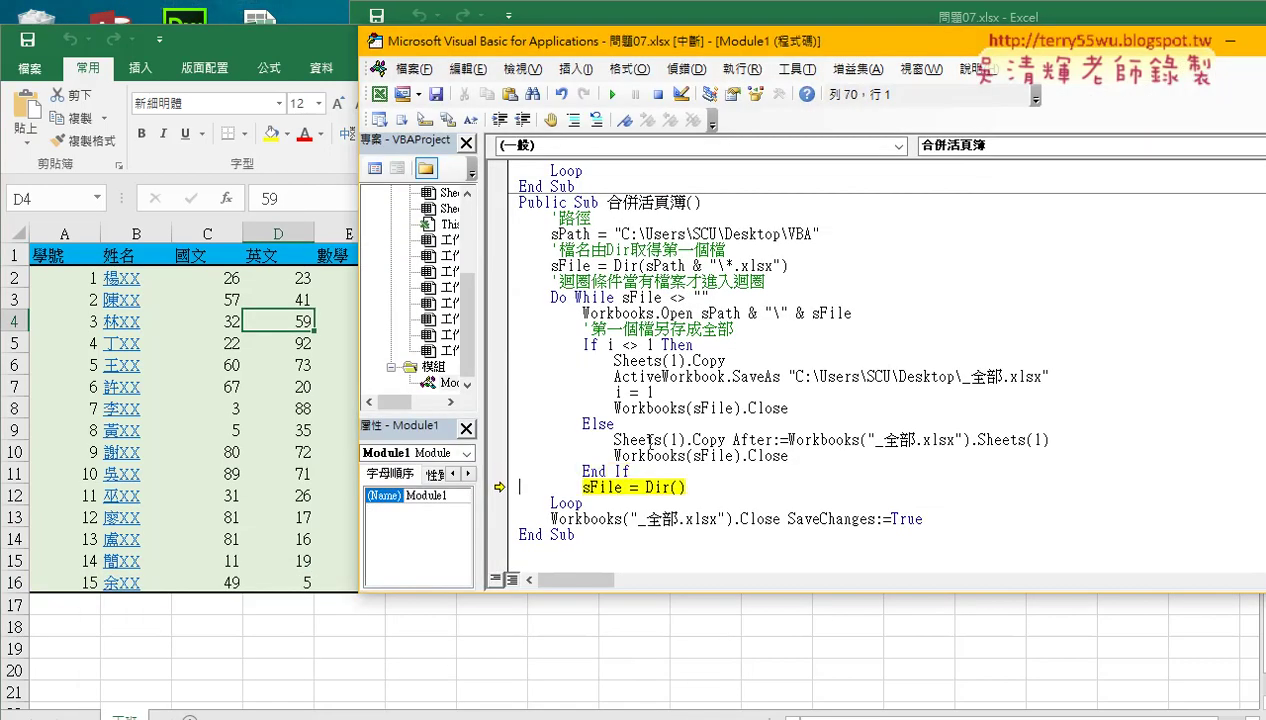
key(F8)
mouse_move(602, 479)
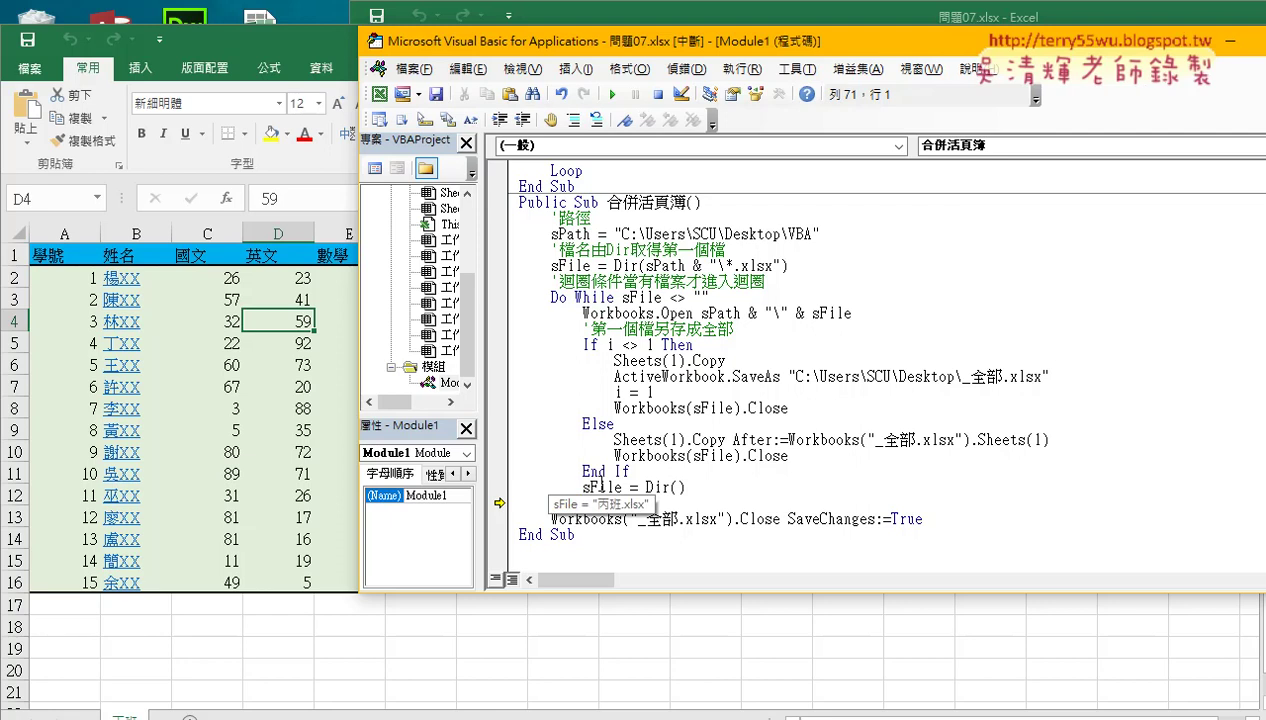
key(F8)
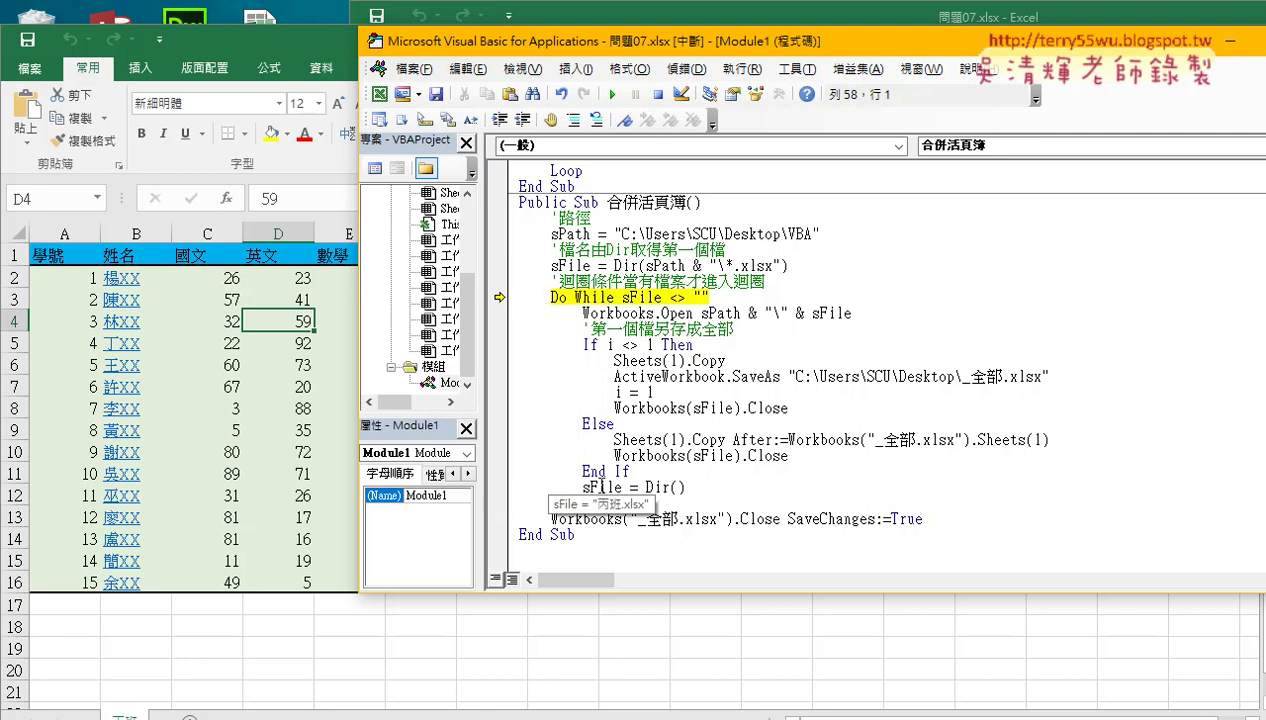
key(F8)
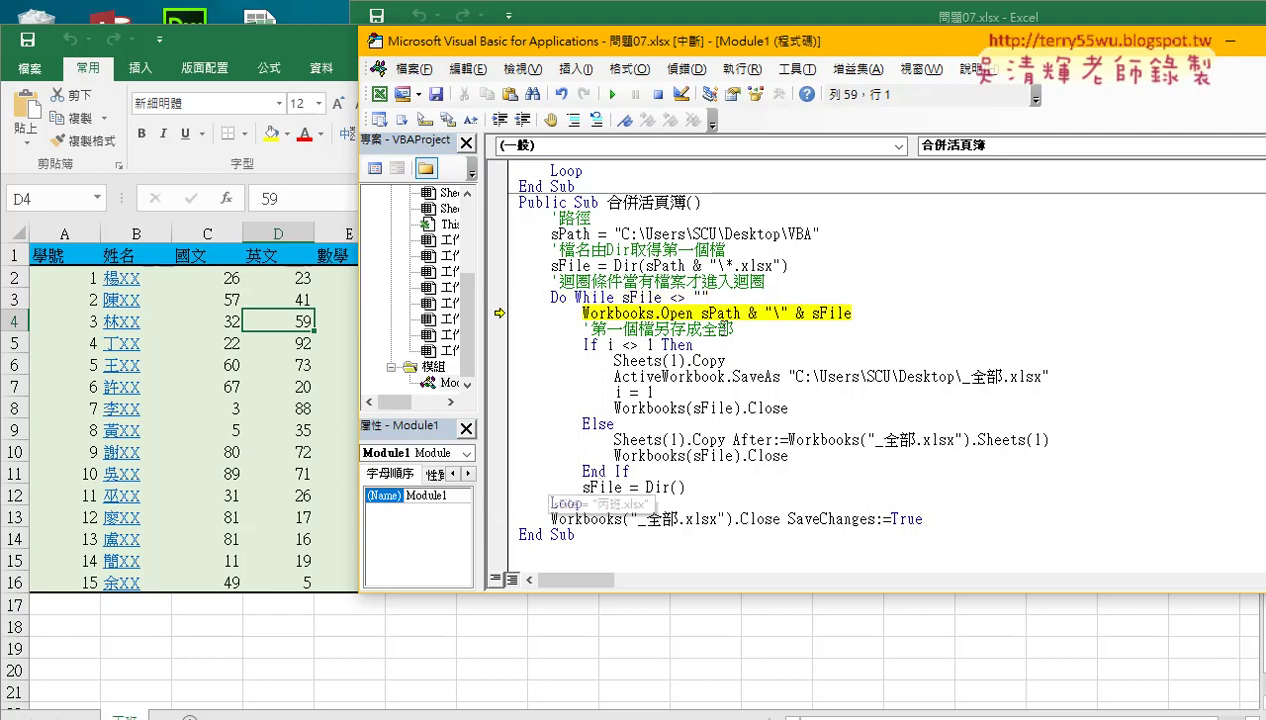
mouse_move(830, 316)
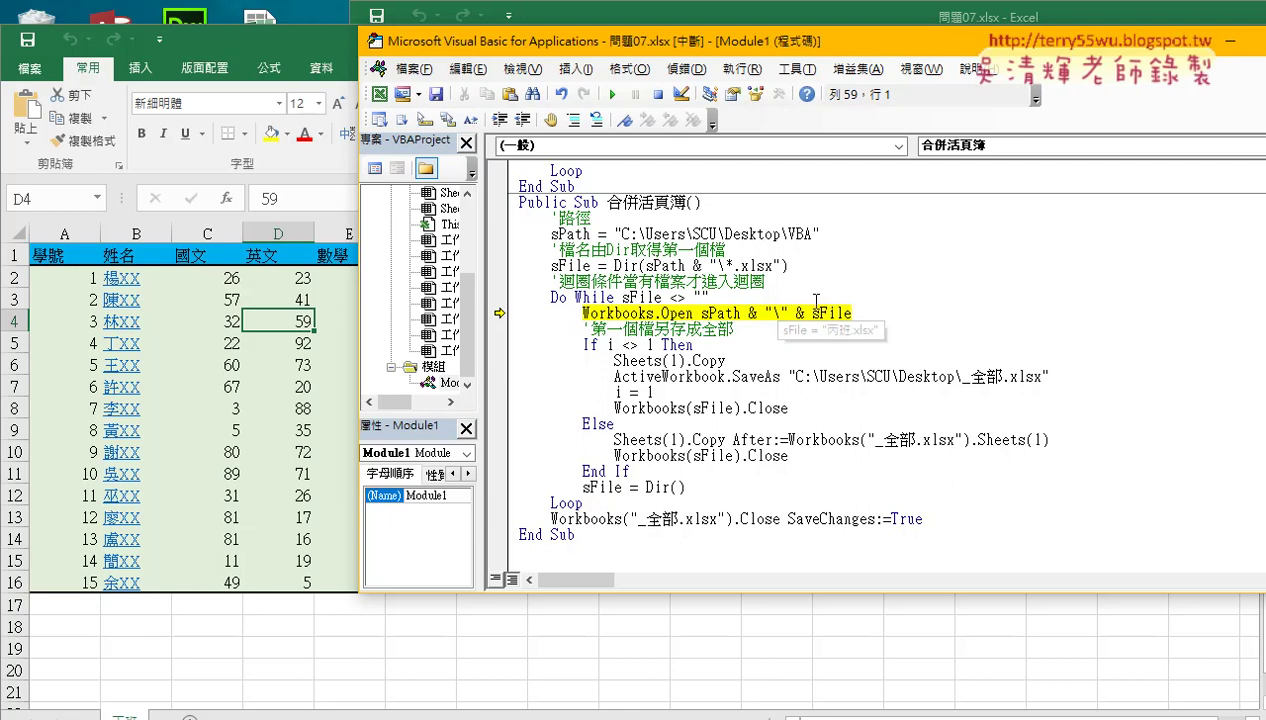
key(F8)
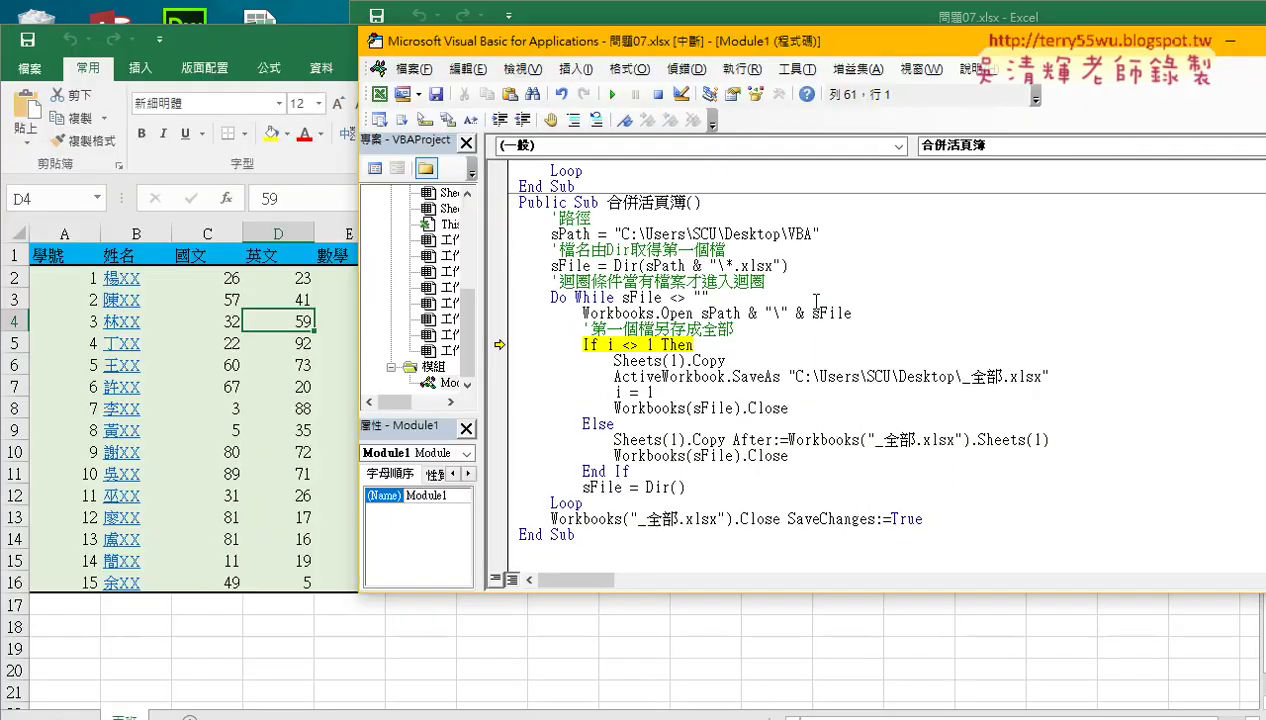
Run the Else branch to copy 丙班's sheet after 丁班, then close 丙班.xlsx.
key(F8)
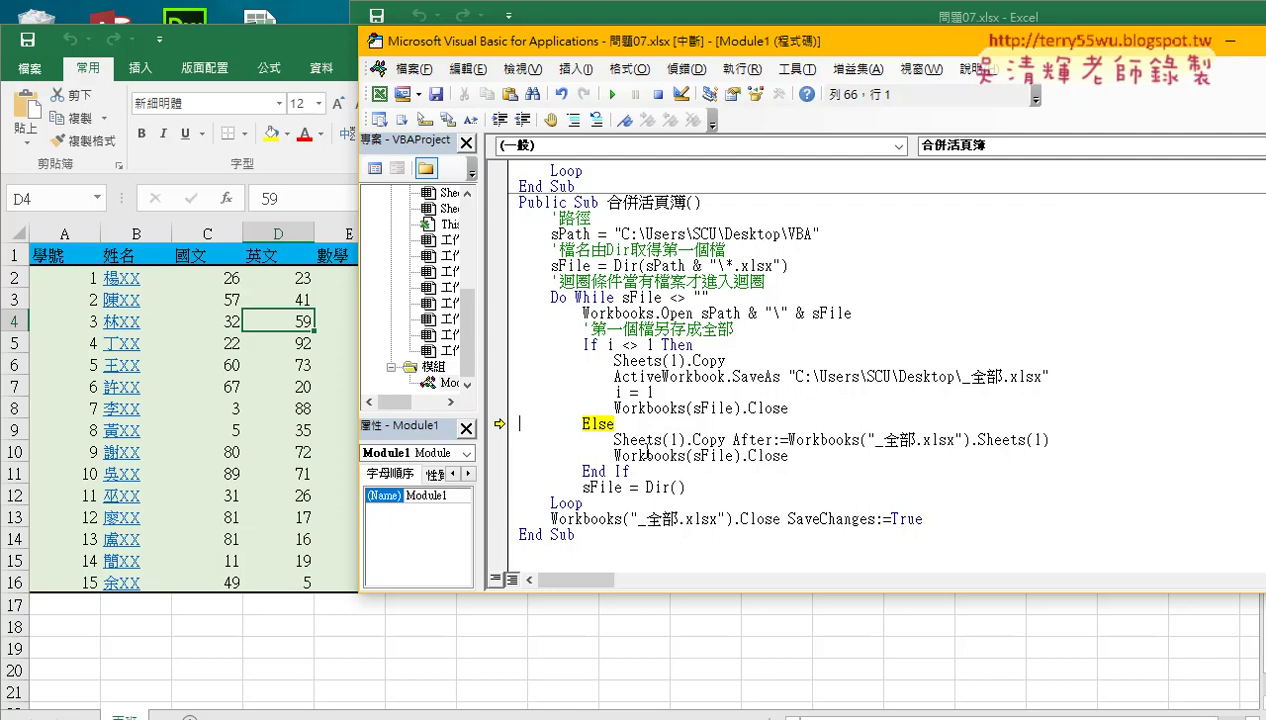
key(F8)
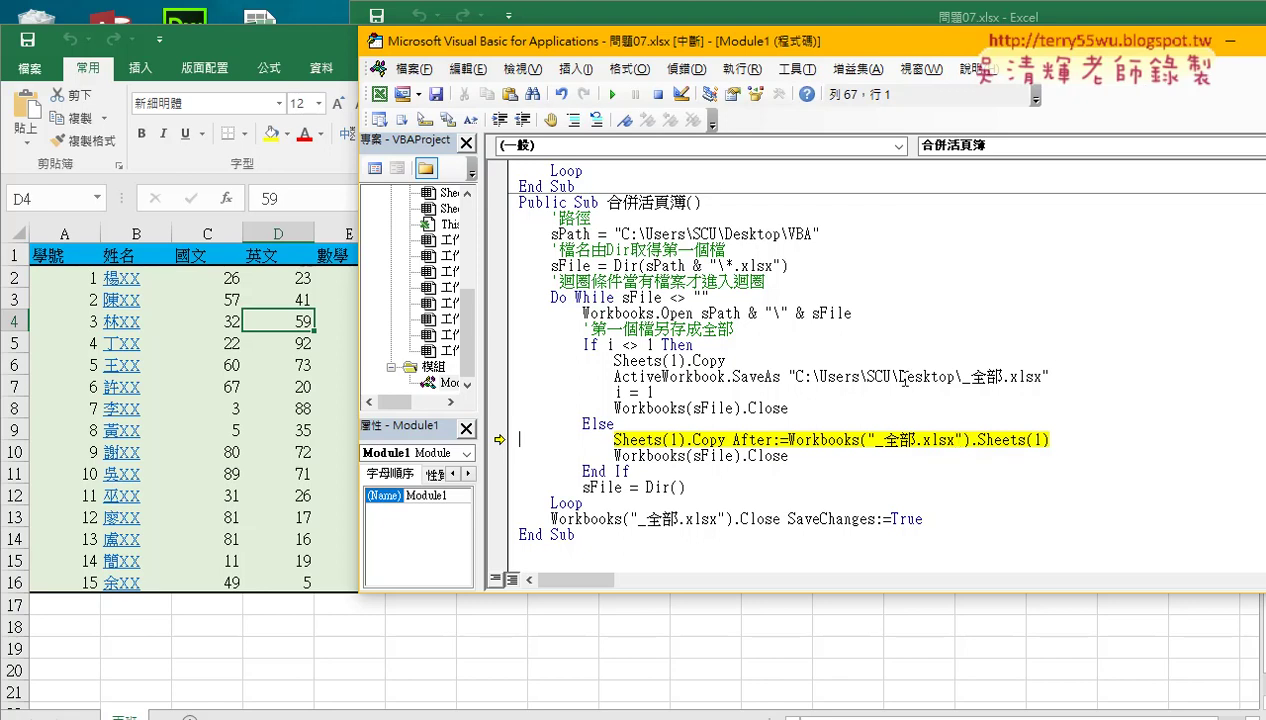
key(F8)
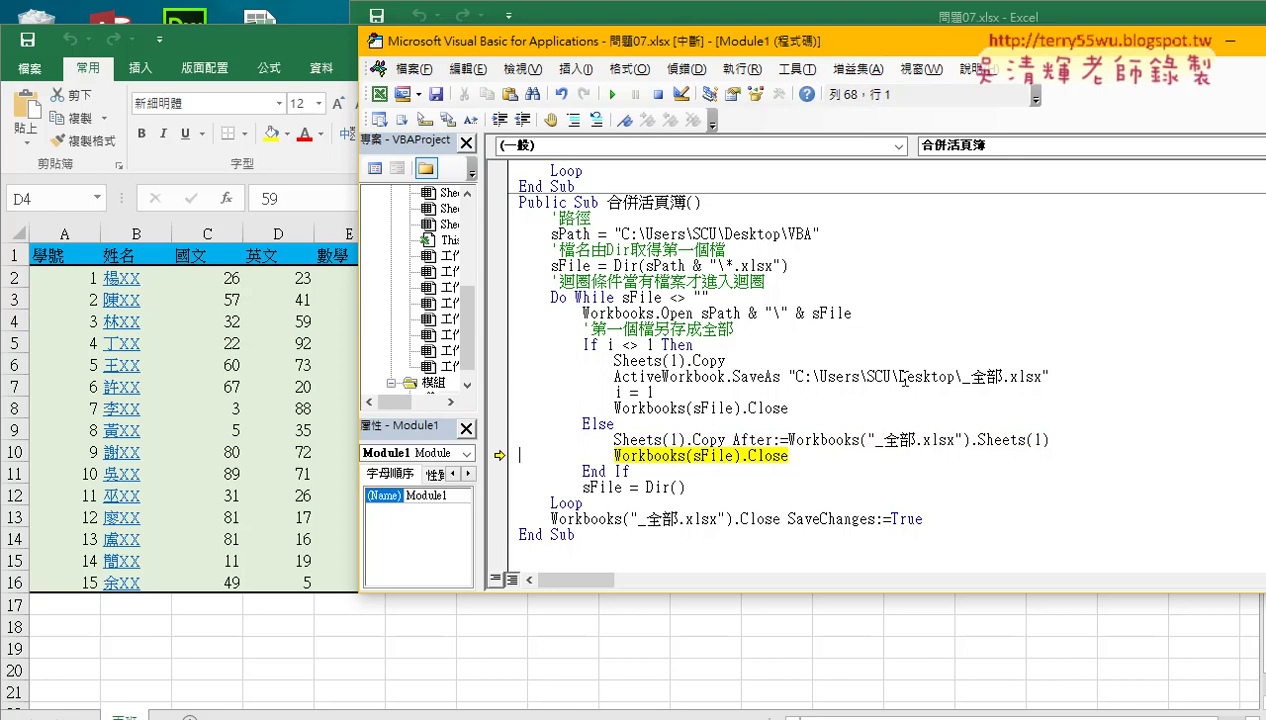
key(F8)
key(F8)
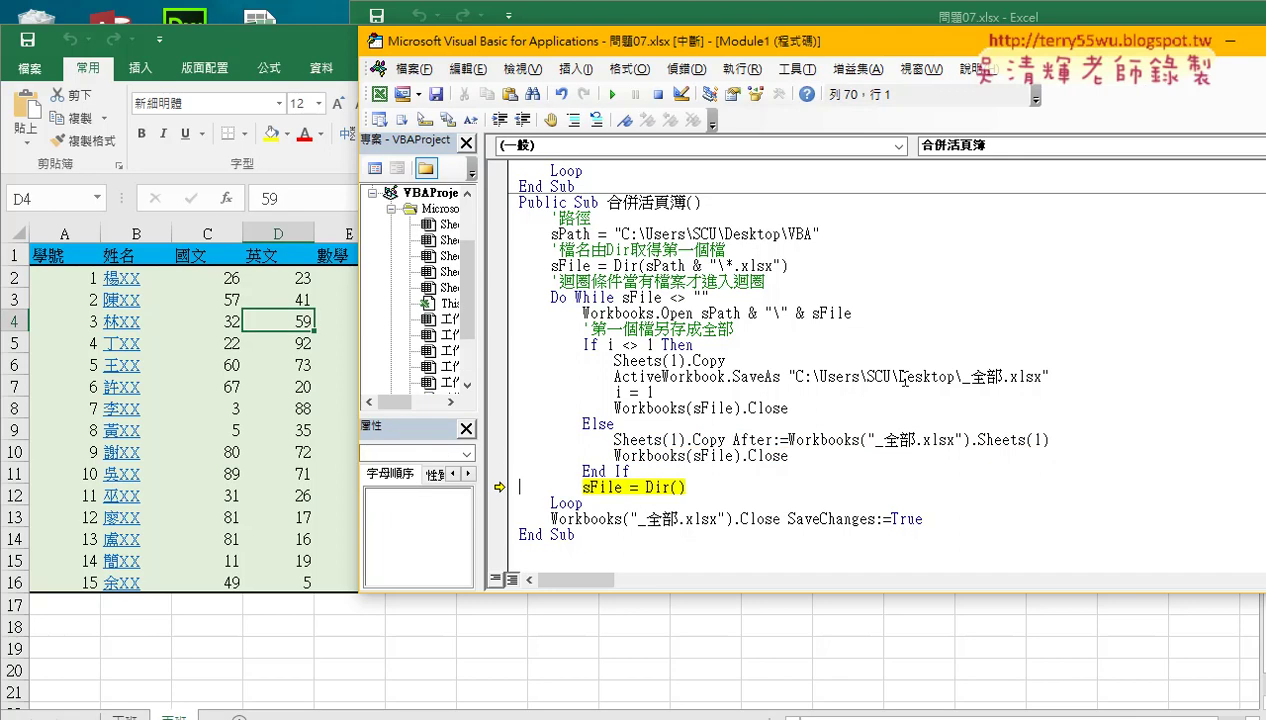
Check the sheet tabs in the enlarged _全部.xlsx window, then return to the VBA editor.
mouse_move(410, 716)
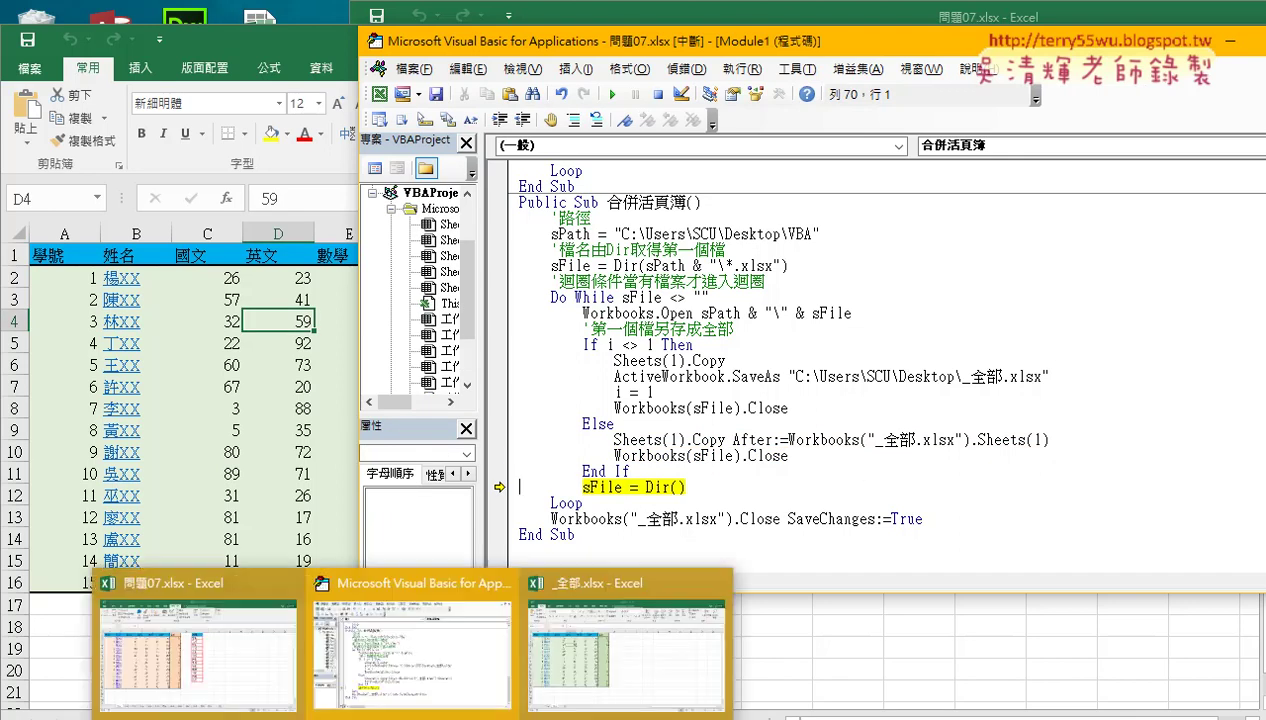
click(616, 590)
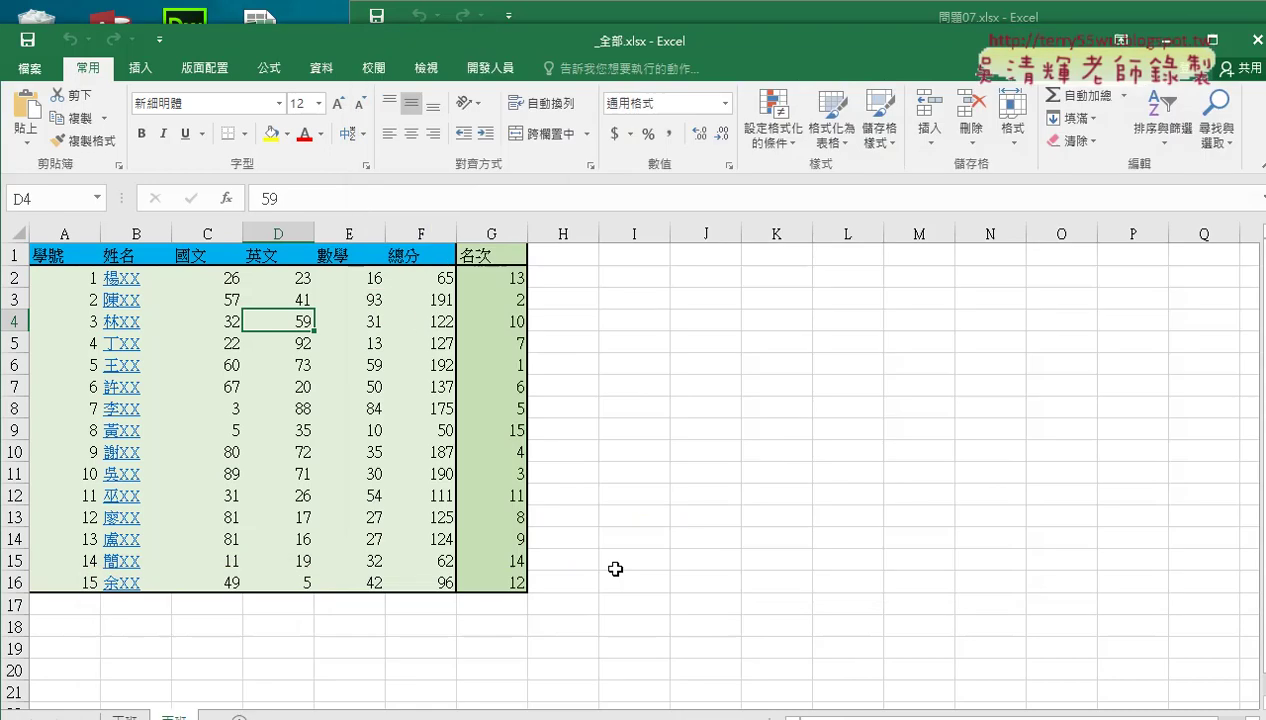
double_click(751, 44)
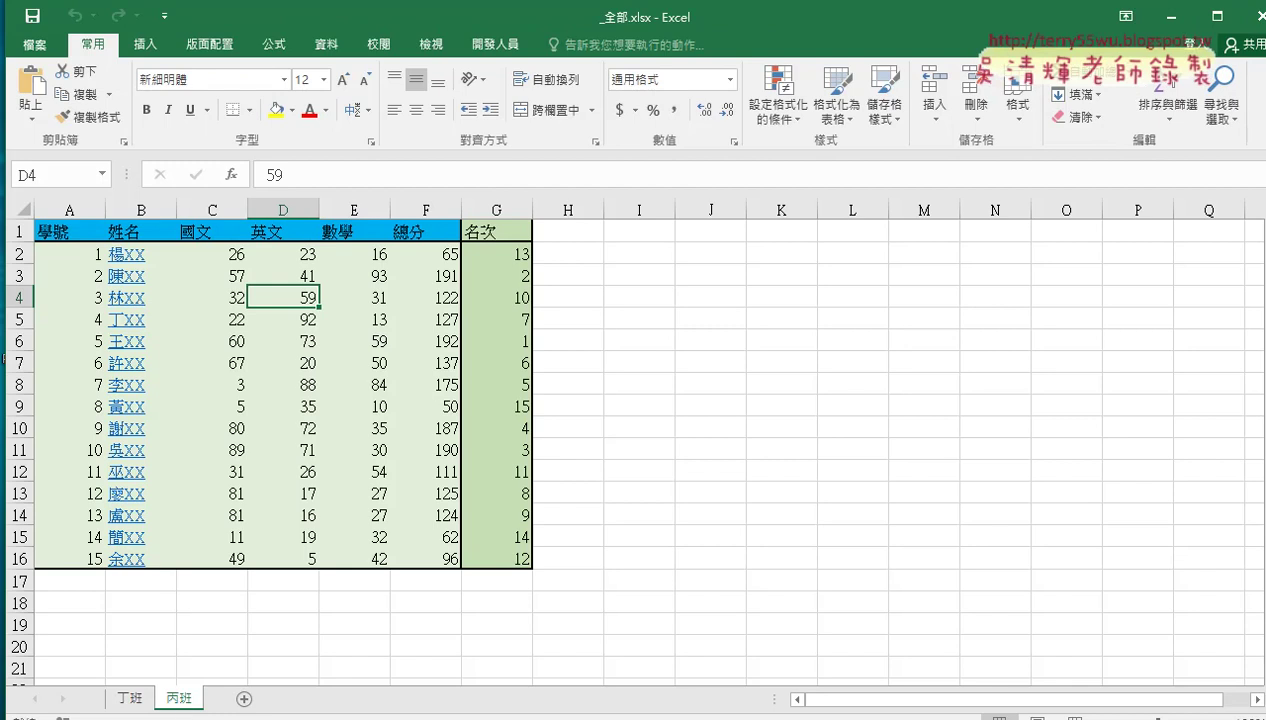
mouse_move(410, 716)
click(420, 640)
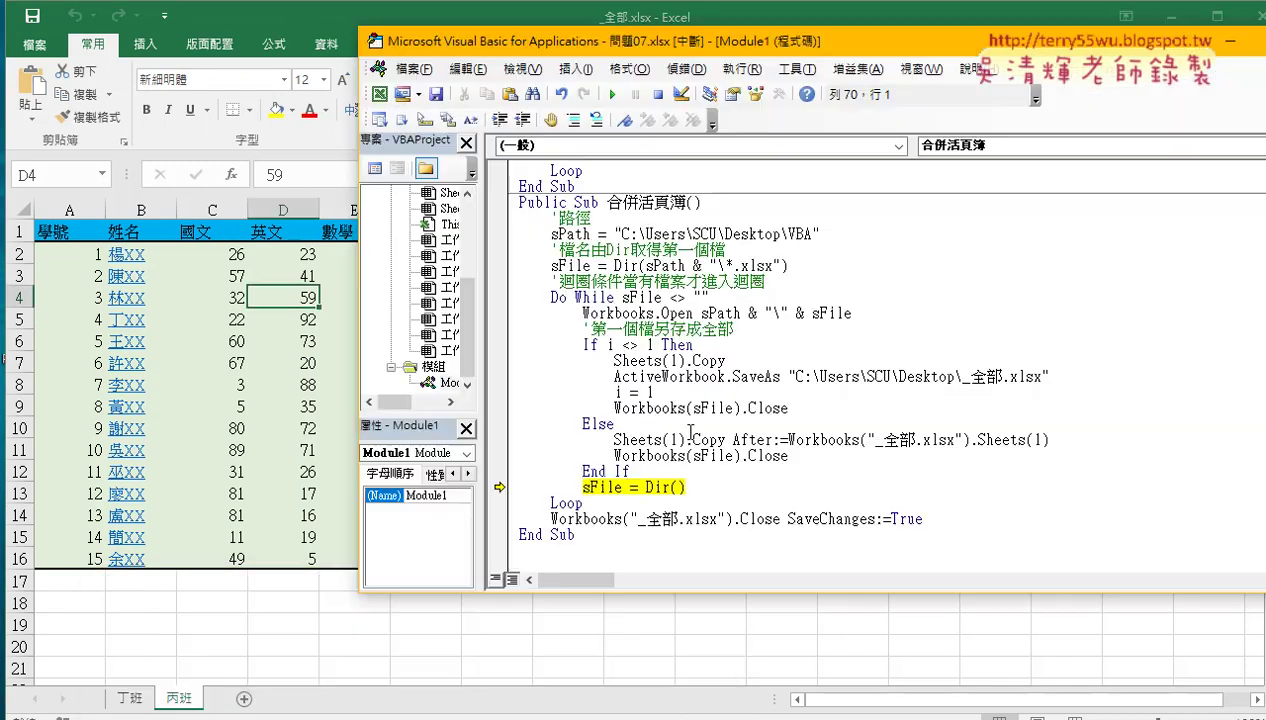
Step the loop to open 乙班.xlsx, copy its sheet into _全部.xlsx, and close it.
key(F8)
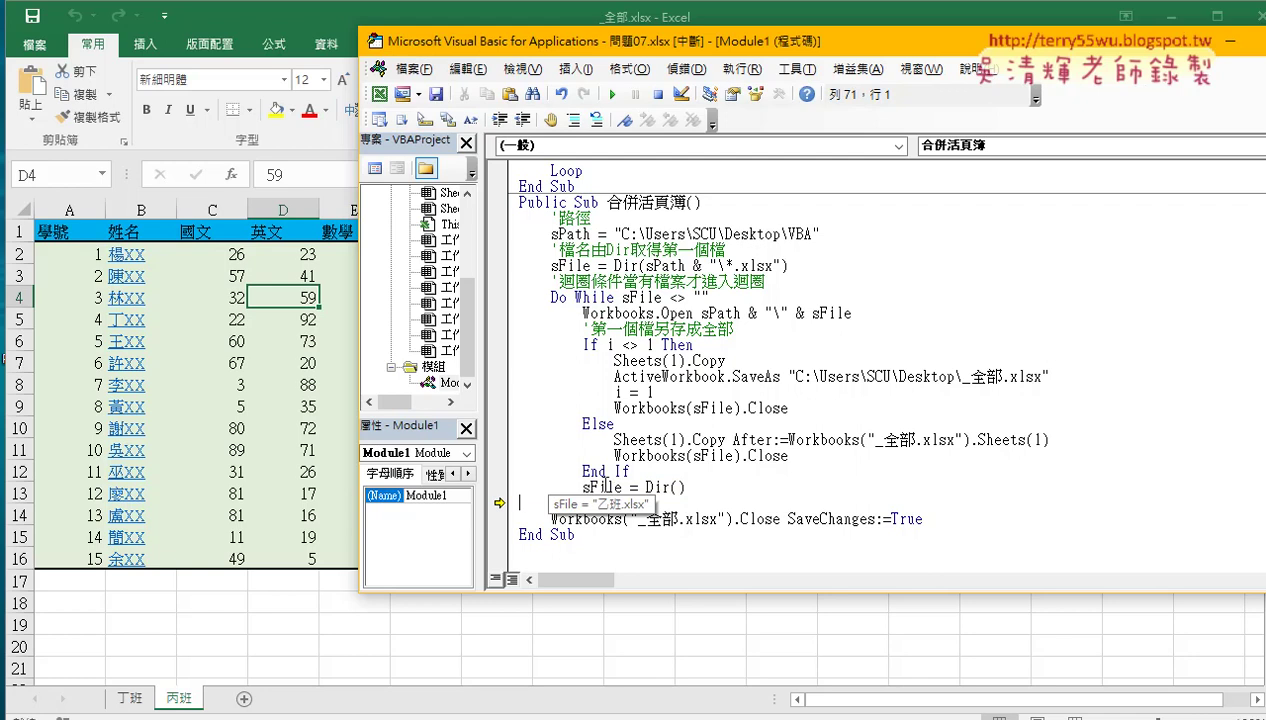
key(F8)
key(F8)
key(F8)
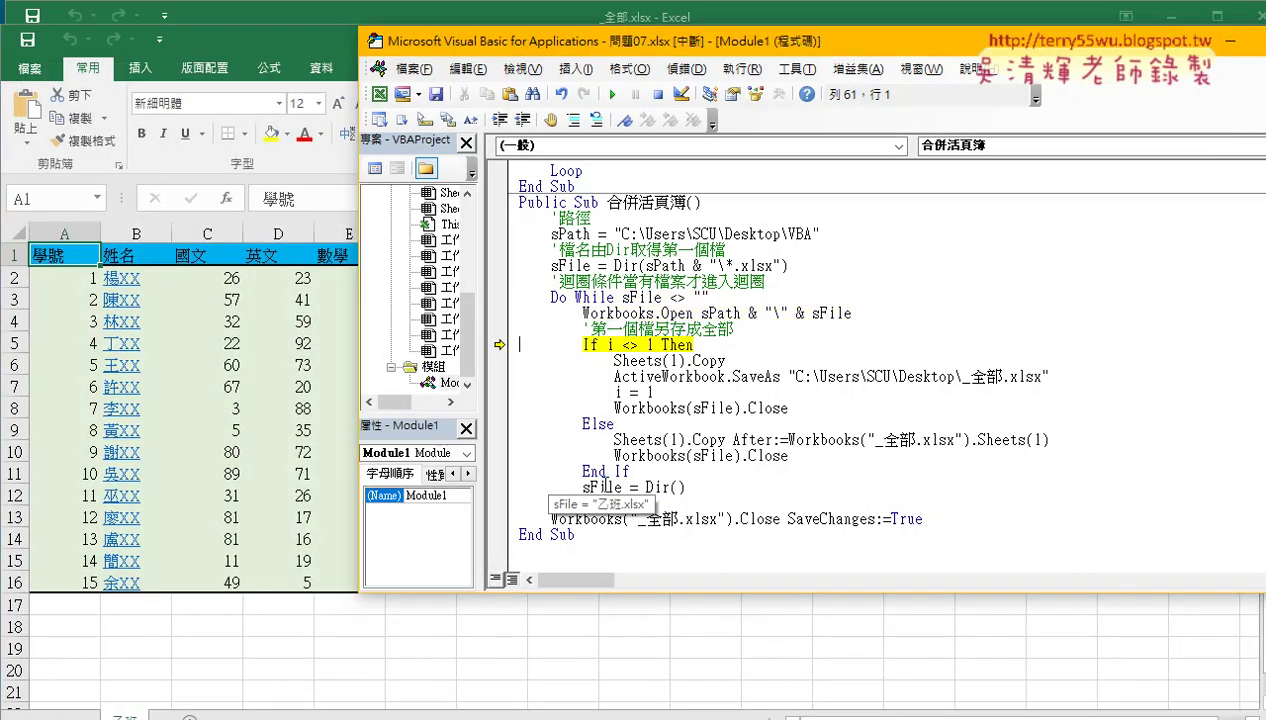
key(F8)
key(F8)
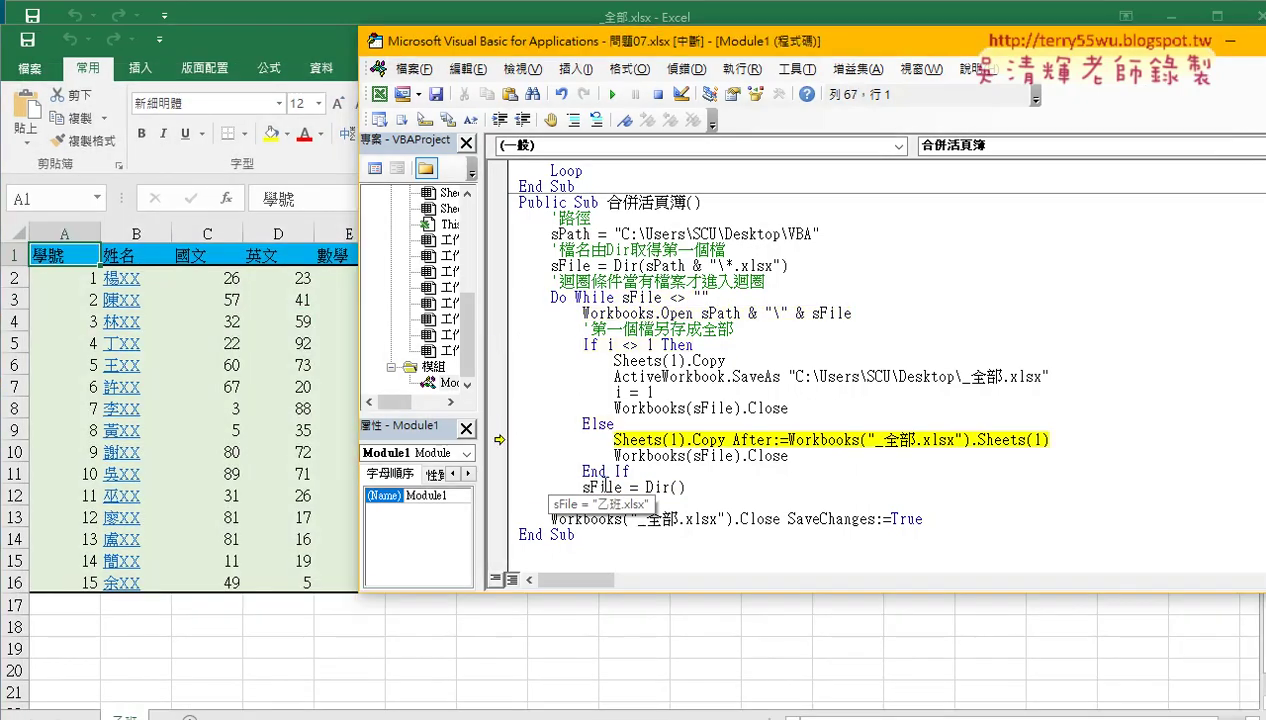
key(F8)
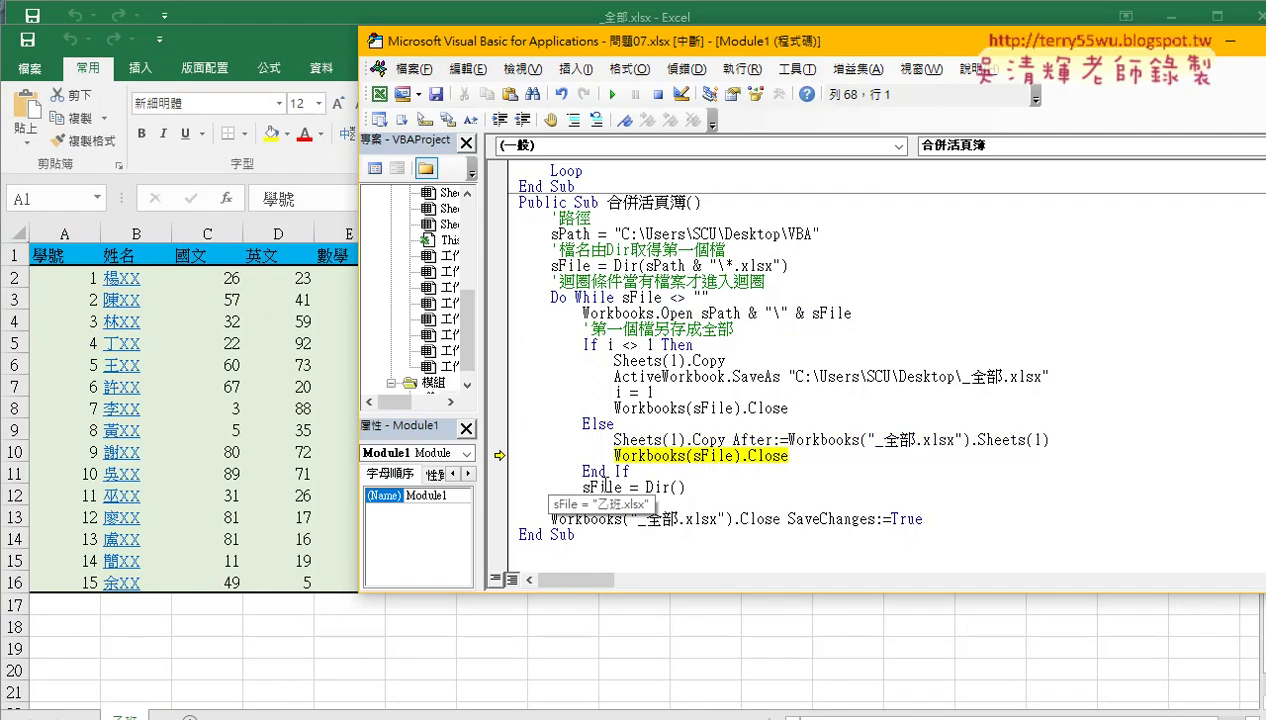
key(F8)
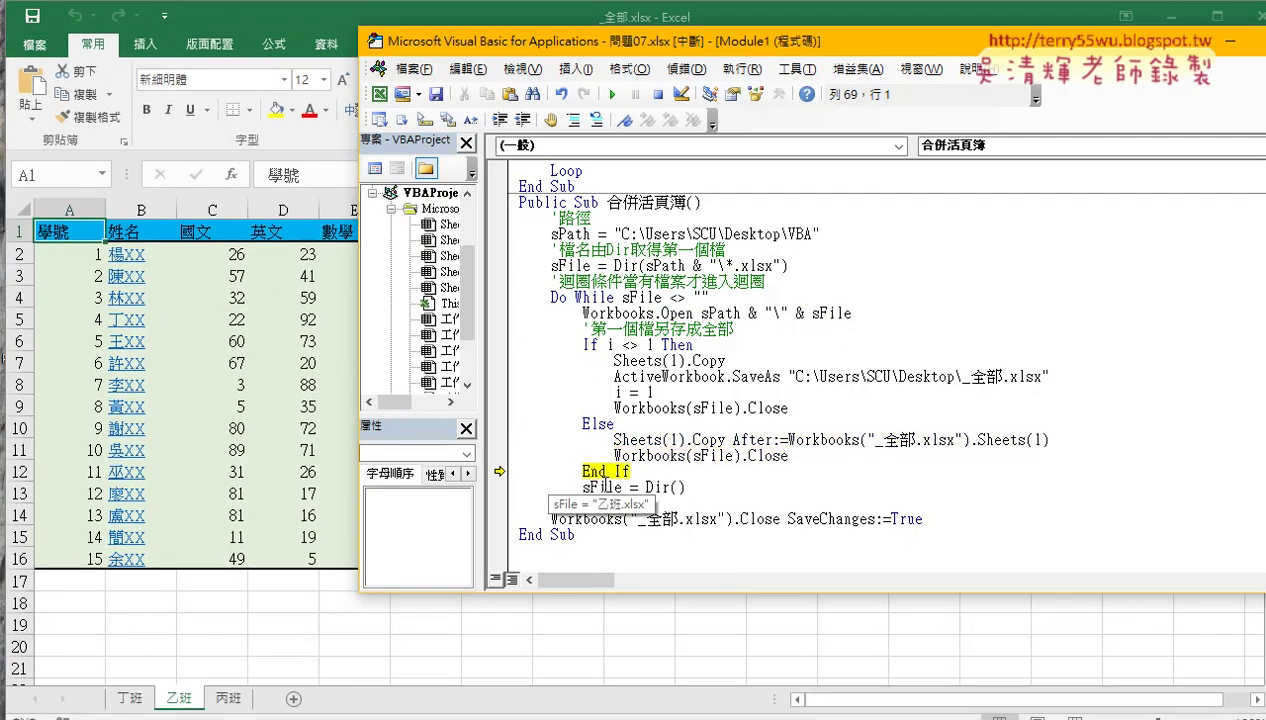
key(F8)
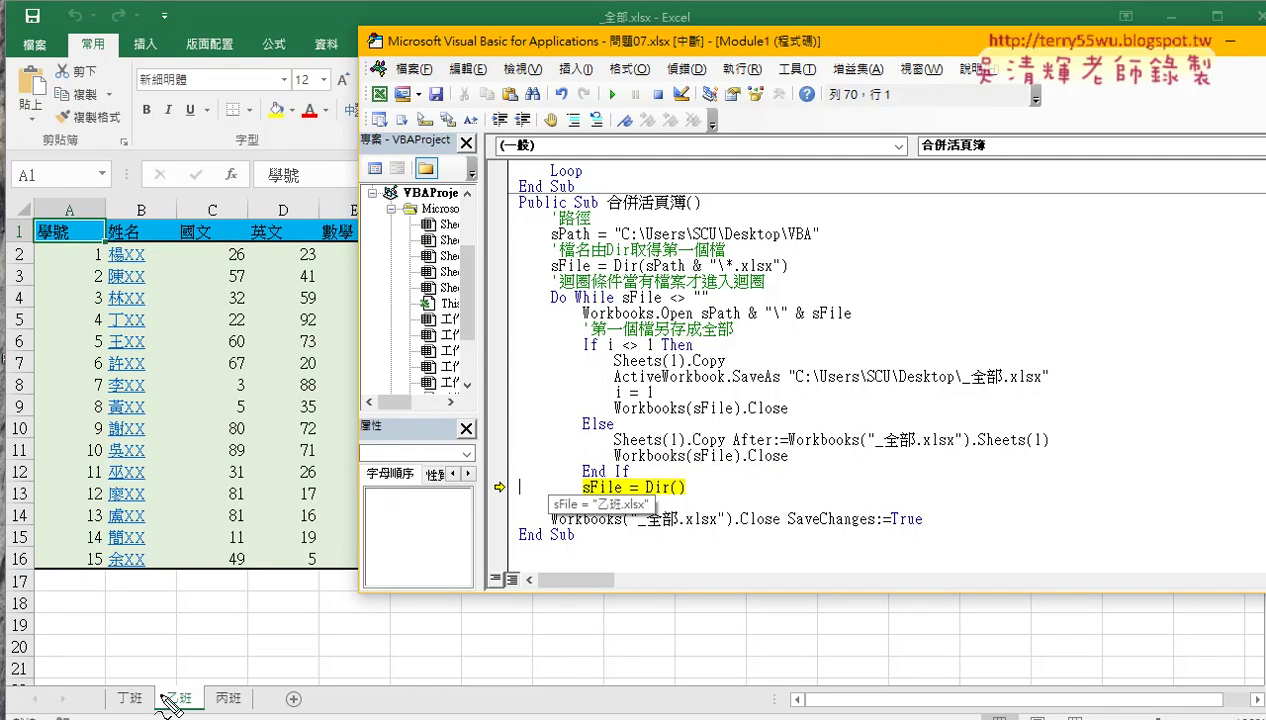
Circle the new 乙班 tab, then set a breakpoint on the final save-and-close line.
drag(165, 700, 262, 672)
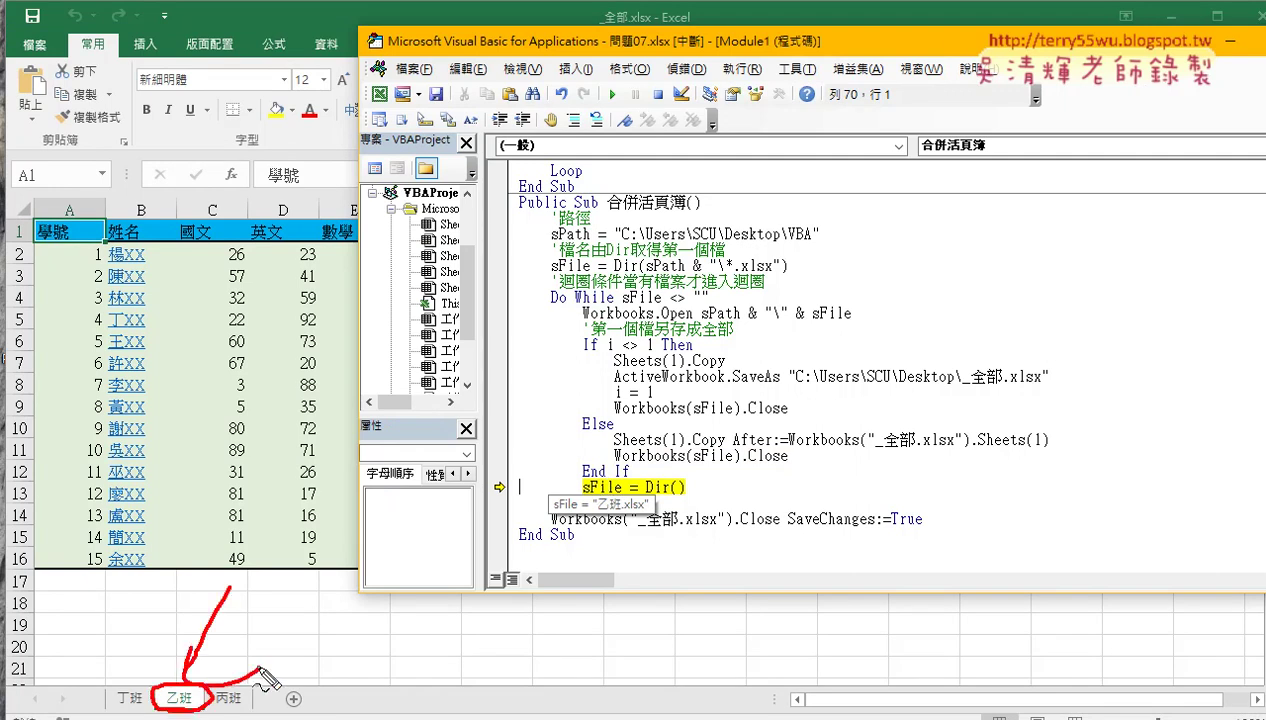
key(Escape)
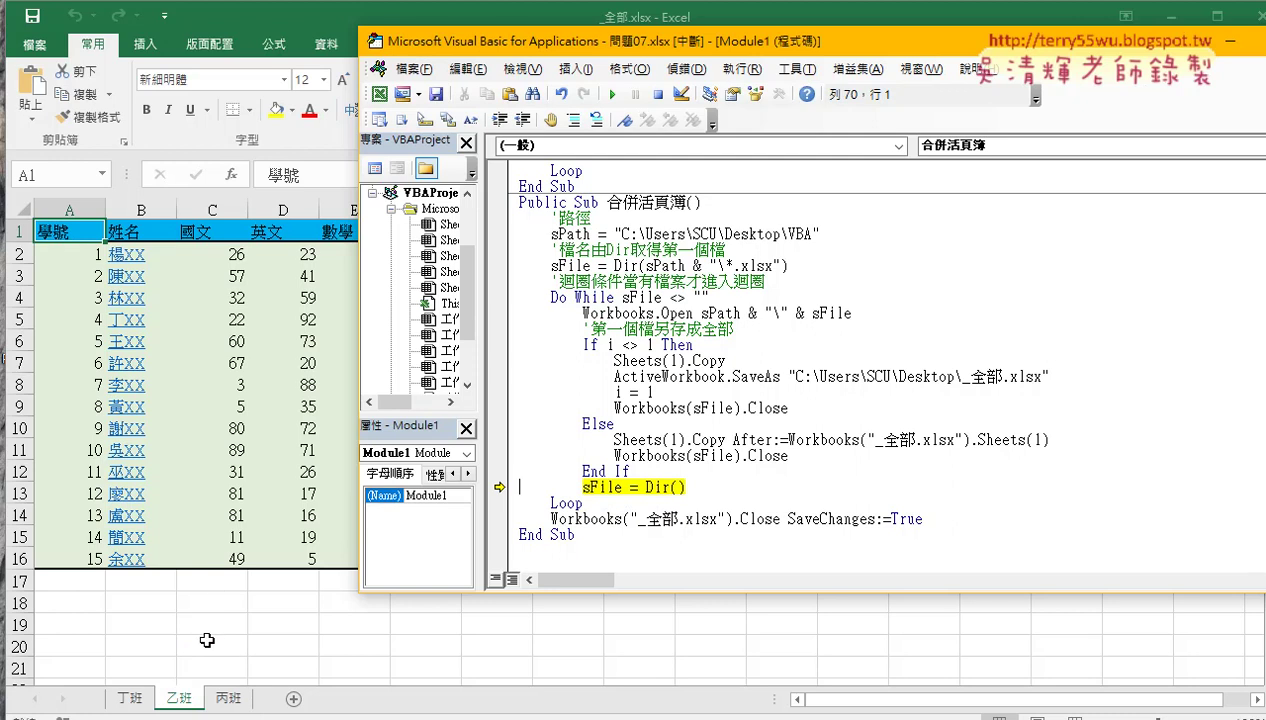
click(499, 519)
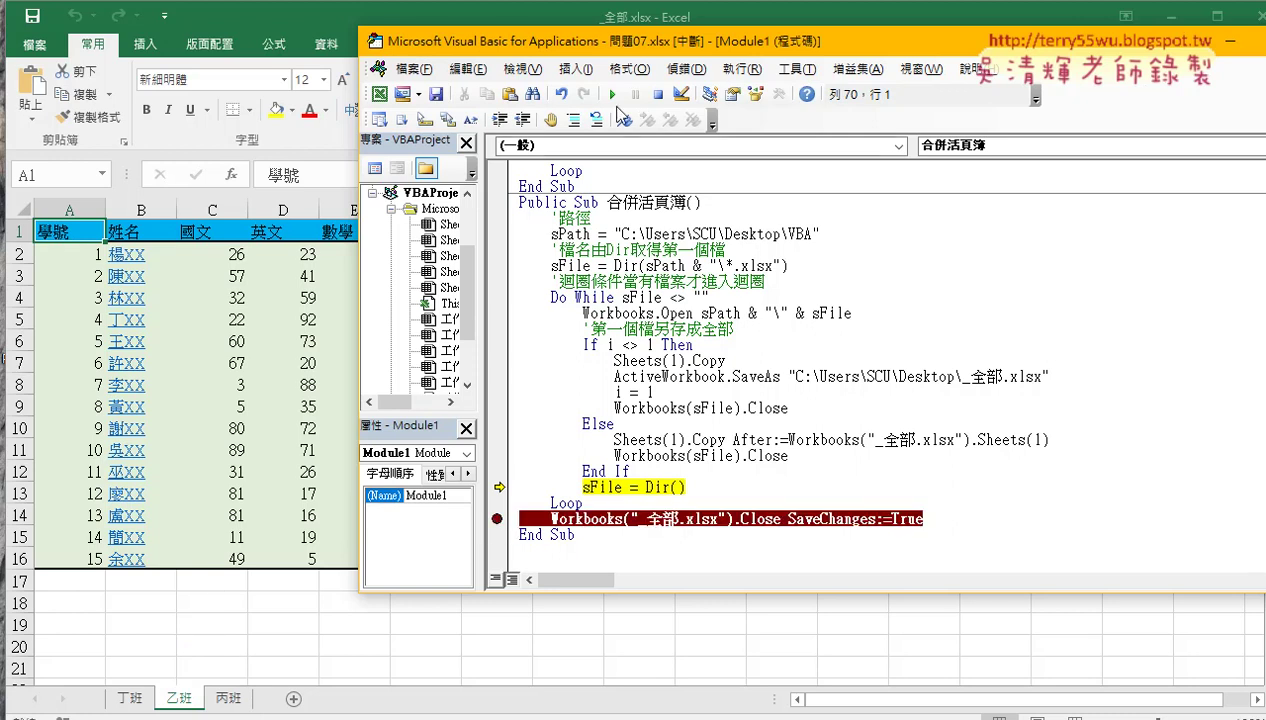
Run the macro to its breakpoint and point out the merged class sheets in _全部.xlsx.
click(612, 94)
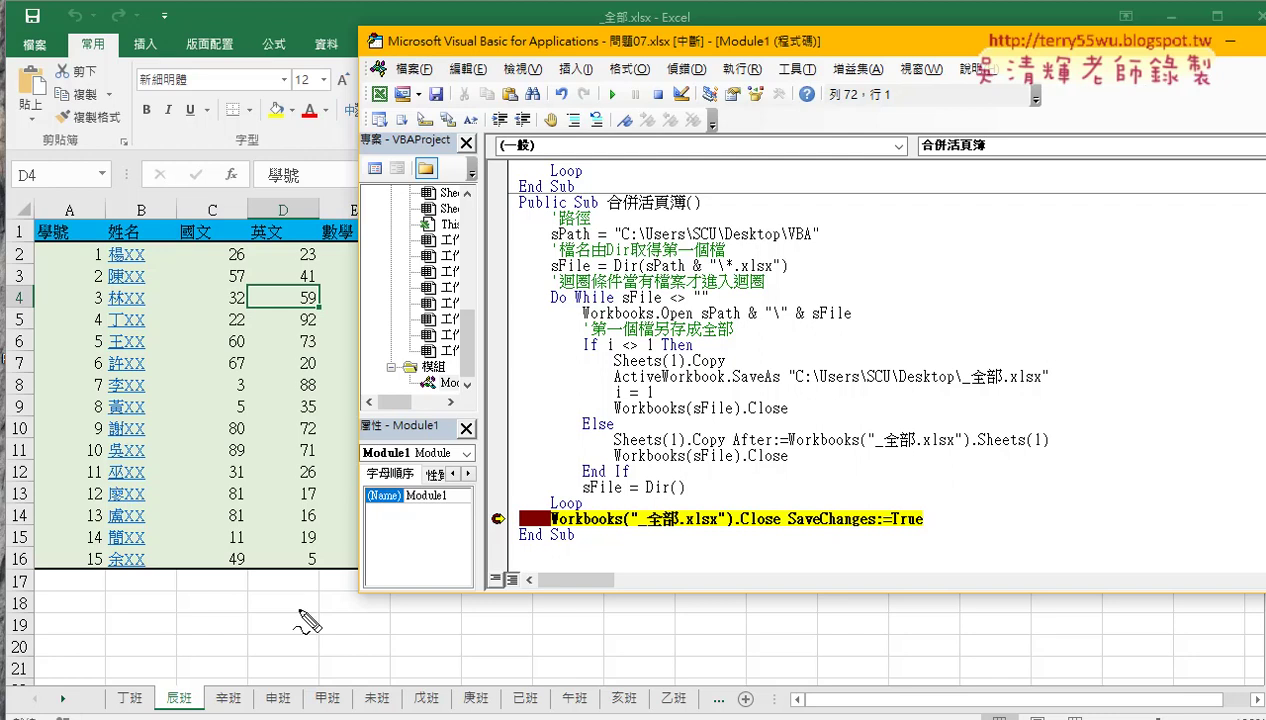
mouse_move(106, 680)
mouse_down()
mouse_move(192, 702)
mouse_move(110, 700)
mouse_up()
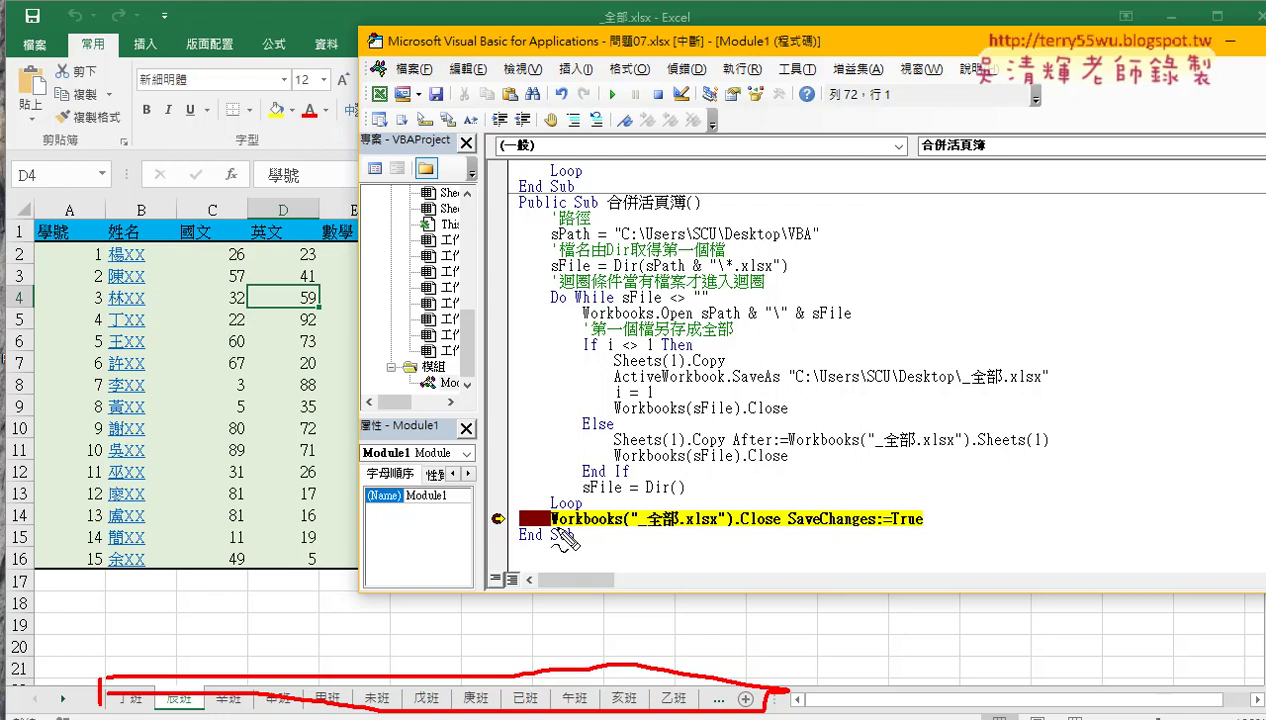
drag(552, 530, 618, 530)
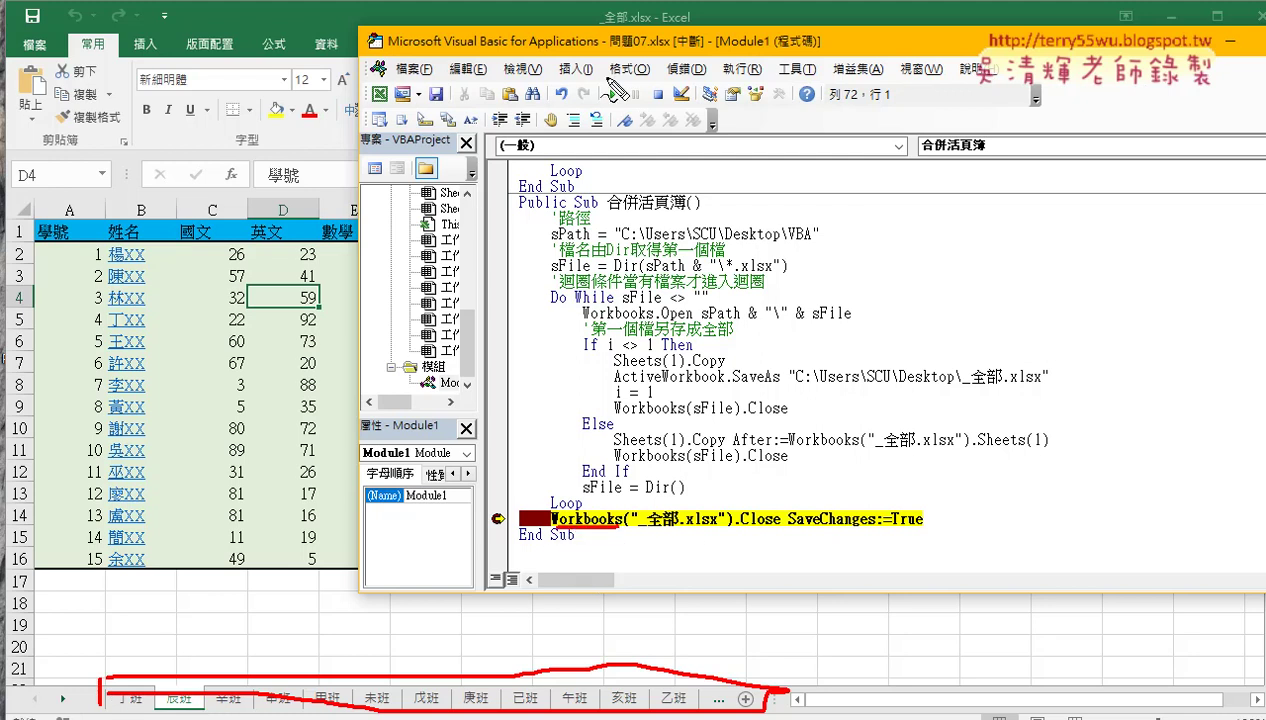
drag(600, 14, 705, 22)
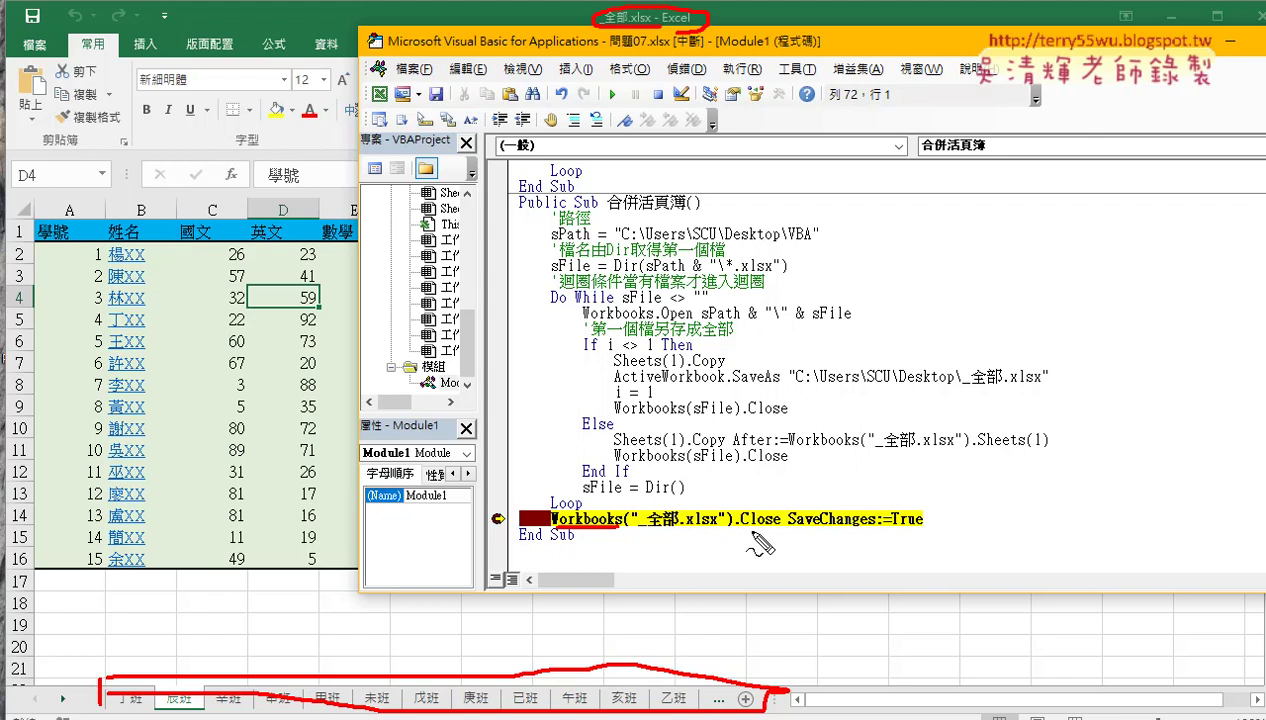
Highlight the .Close SaveChanges line and resume the macro so _全部.xlsx saves and closes.
drag(741, 528, 781, 527)
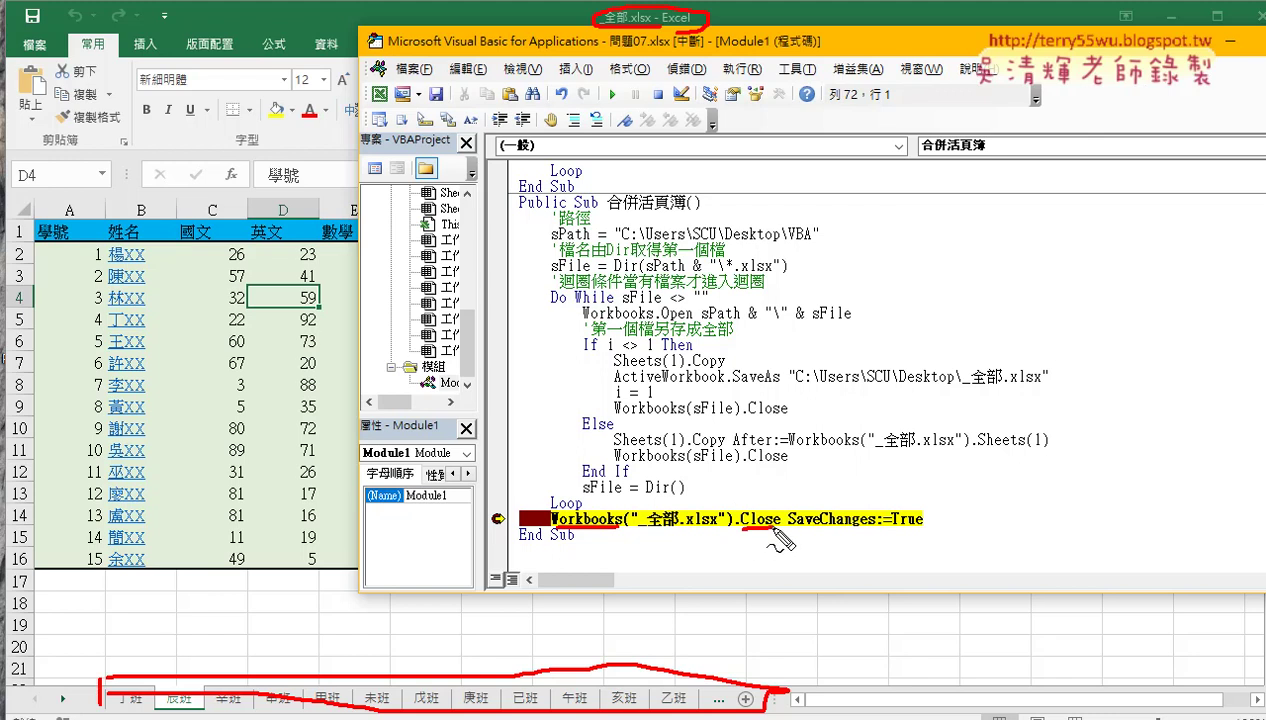
drag(788, 527, 921, 527)
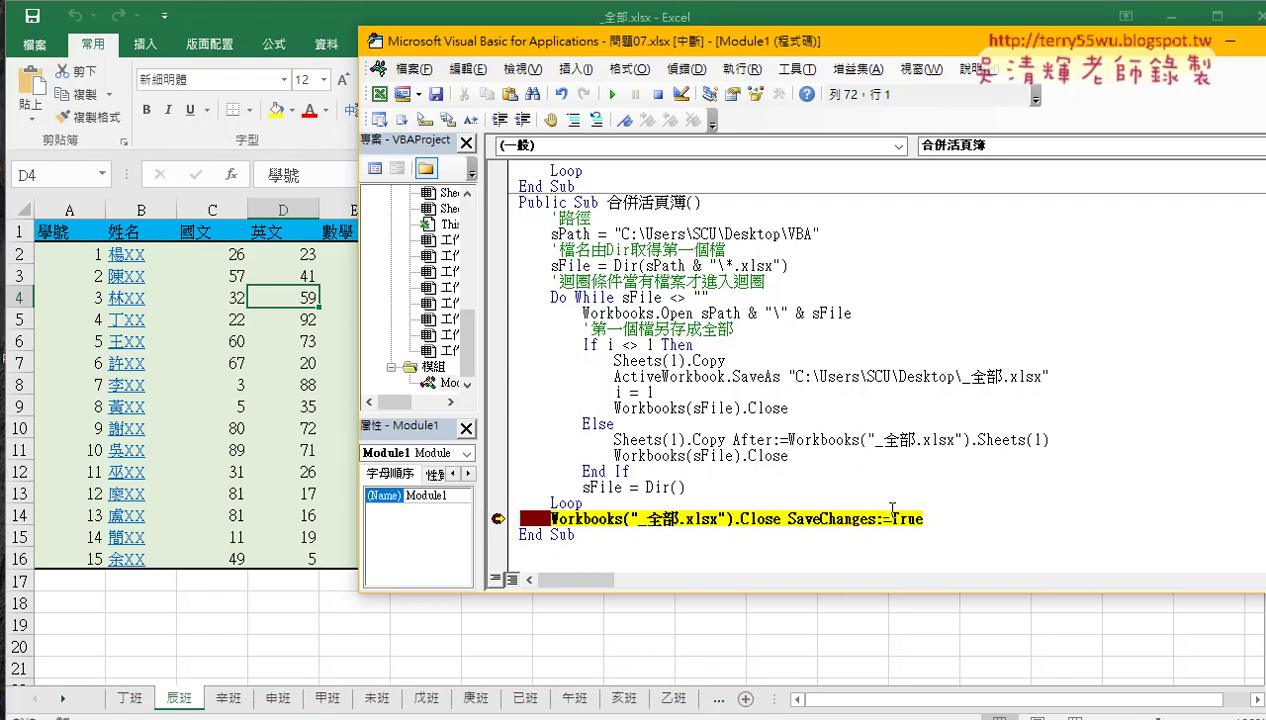
click(921, 512)
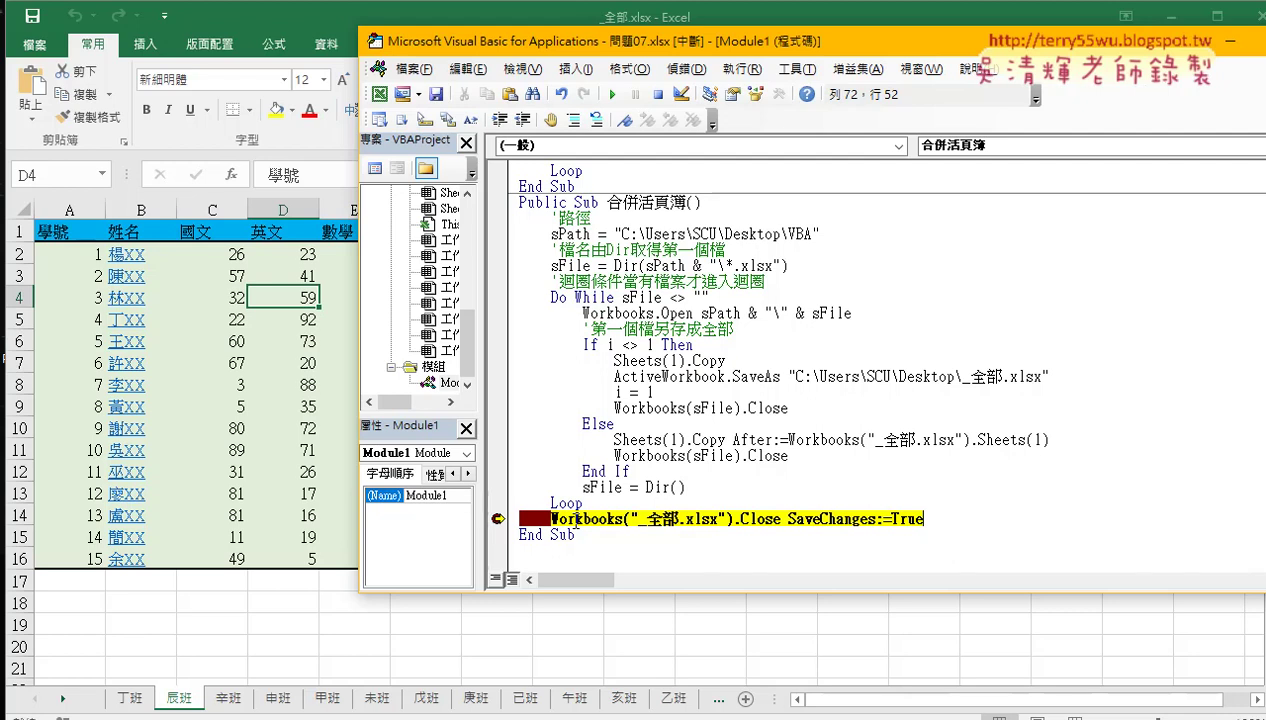
key(F5)
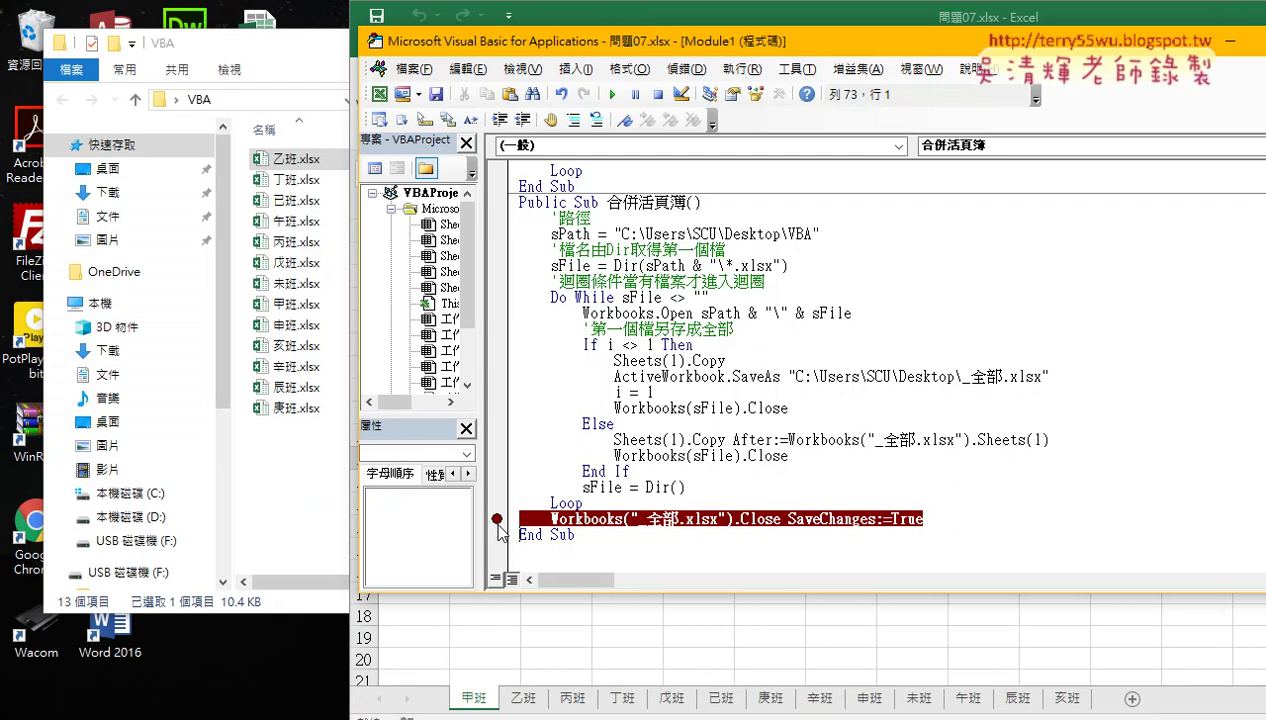
Clear the breakpoint and set the VBA folder beside the desktop's _全部.xlsx, linking class files to it.
click(497, 519)
click(310, 495)
drag(337, 49, 638, 51)
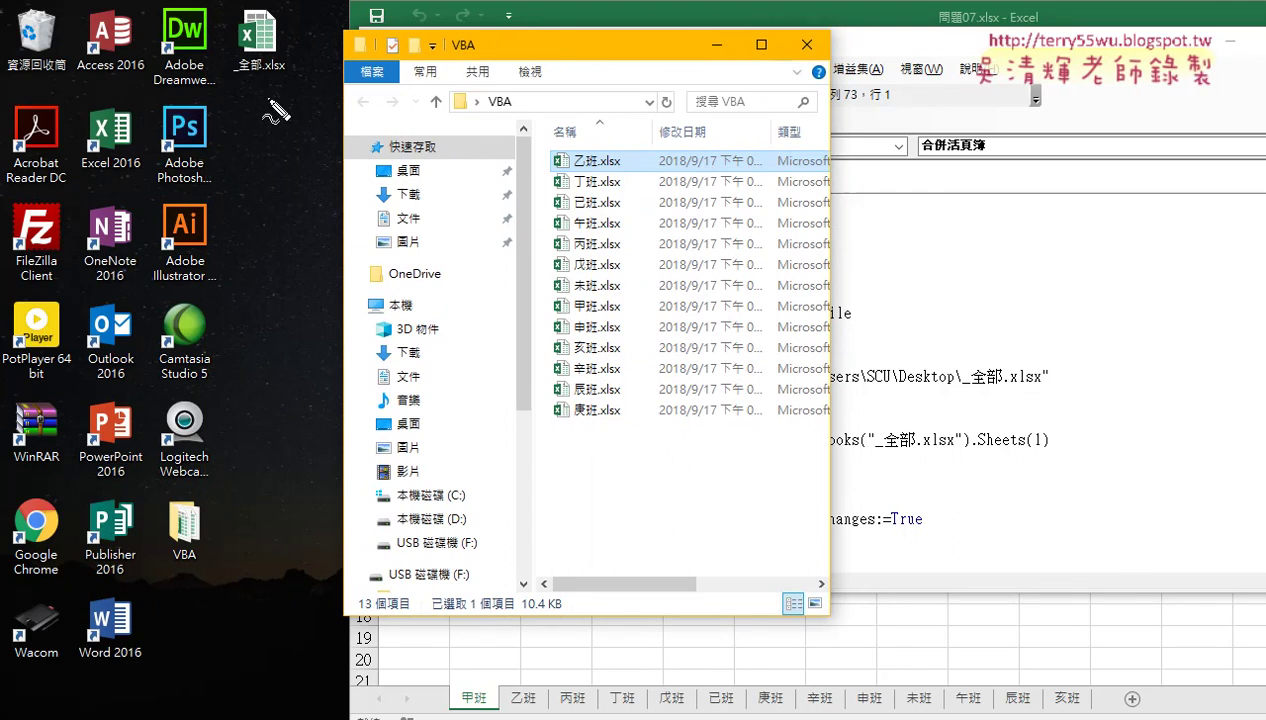
drag(268, 98, 262, 97)
mouse_move(648, 500)
mouse_down()
mouse_move(652, 355)
mouse_move(610, 418)
mouse_up()
drag(540, 322, 280, 88)
mouse_move(272, 133)
mouse_down()
mouse_move(283, 82)
mouse_move(335, 108)
mouse_up()
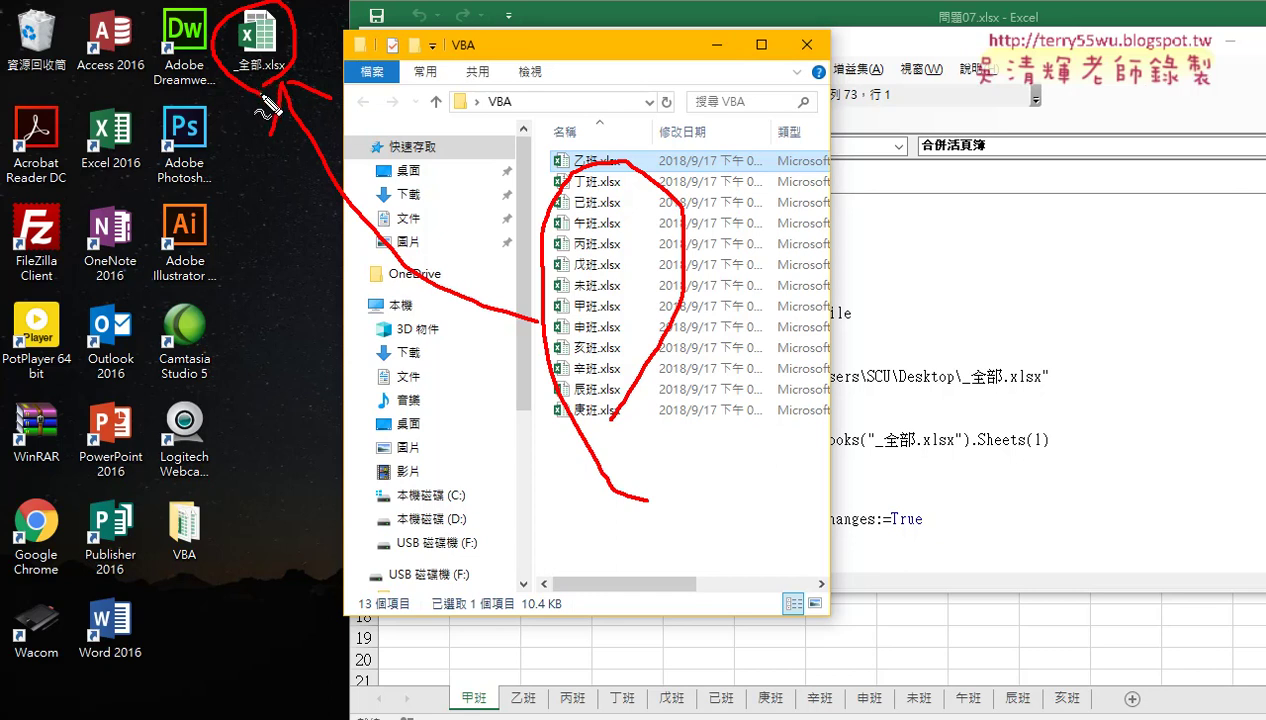
Move _全部.xlsx into the VBA folder, show its full path, then move it back to the desktop.
mouse_move(258, 40)
mouse_down()
mouse_move(277, 141)
mouse_move(605, 492)
mouse_up()
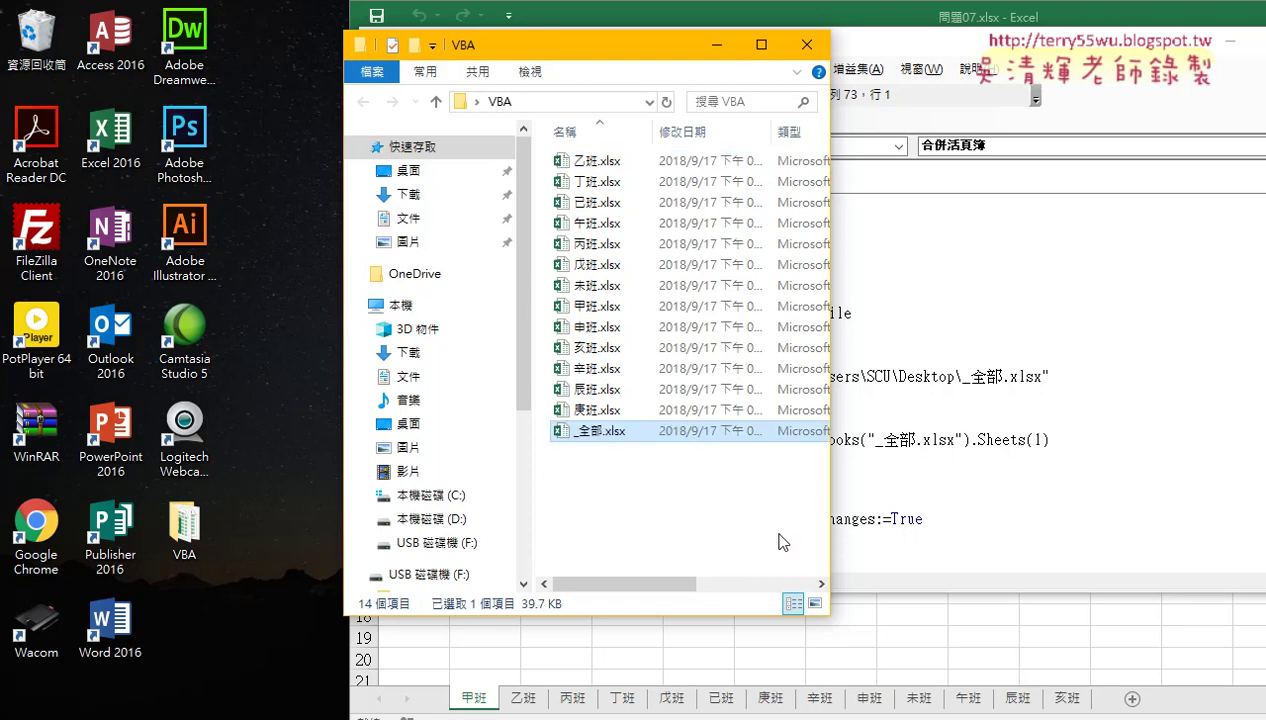
click(598, 104)
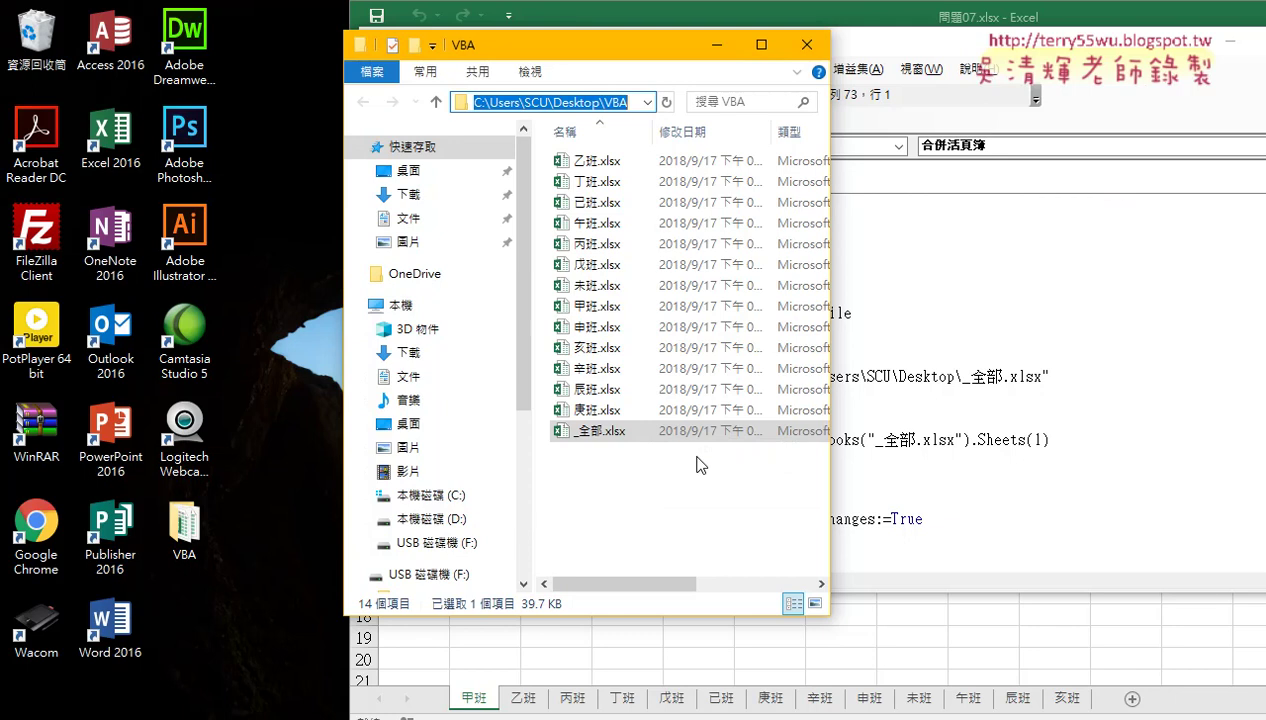
mouse_move(600, 432)
mouse_down()
mouse_move(277, 275)
mouse_move(225, 630)
mouse_up()
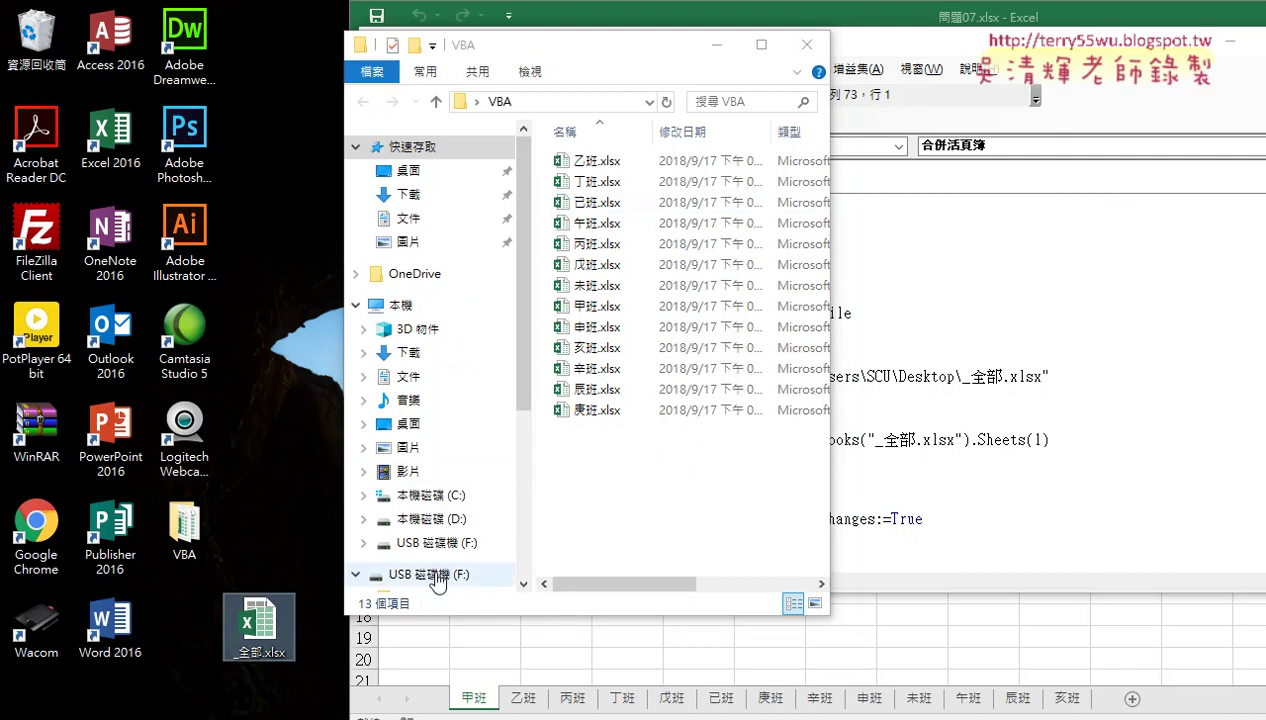
Open 程式碼_03合併活頁簿 from the 單元09_工作表相關 Drive folder, with the caret after End Sub.
mouse_move(315, 719)
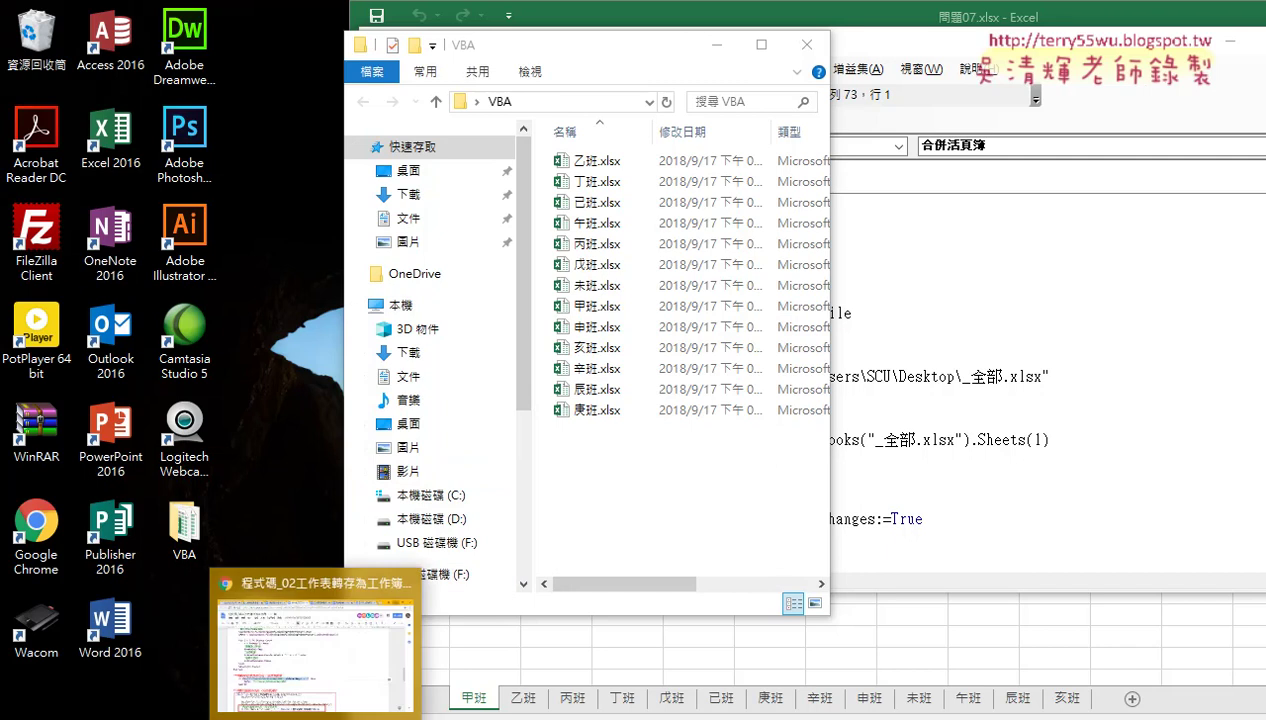
click(331, 678)
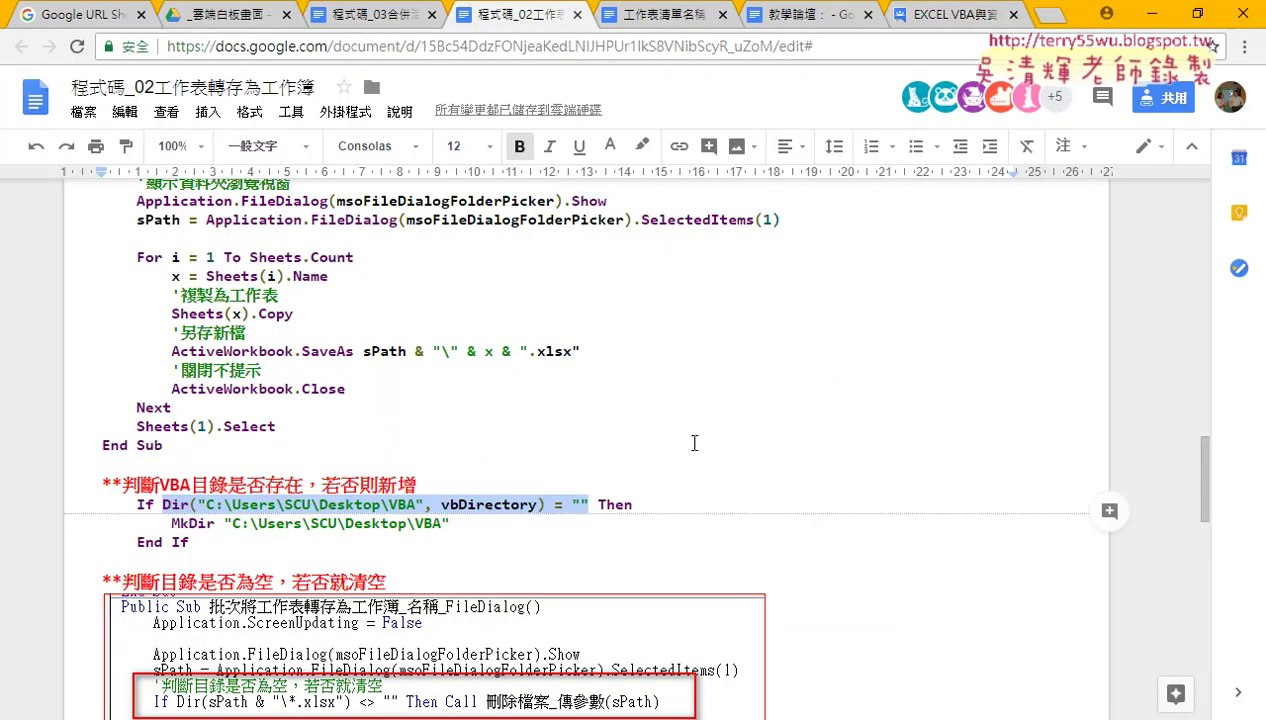
click(229, 15)
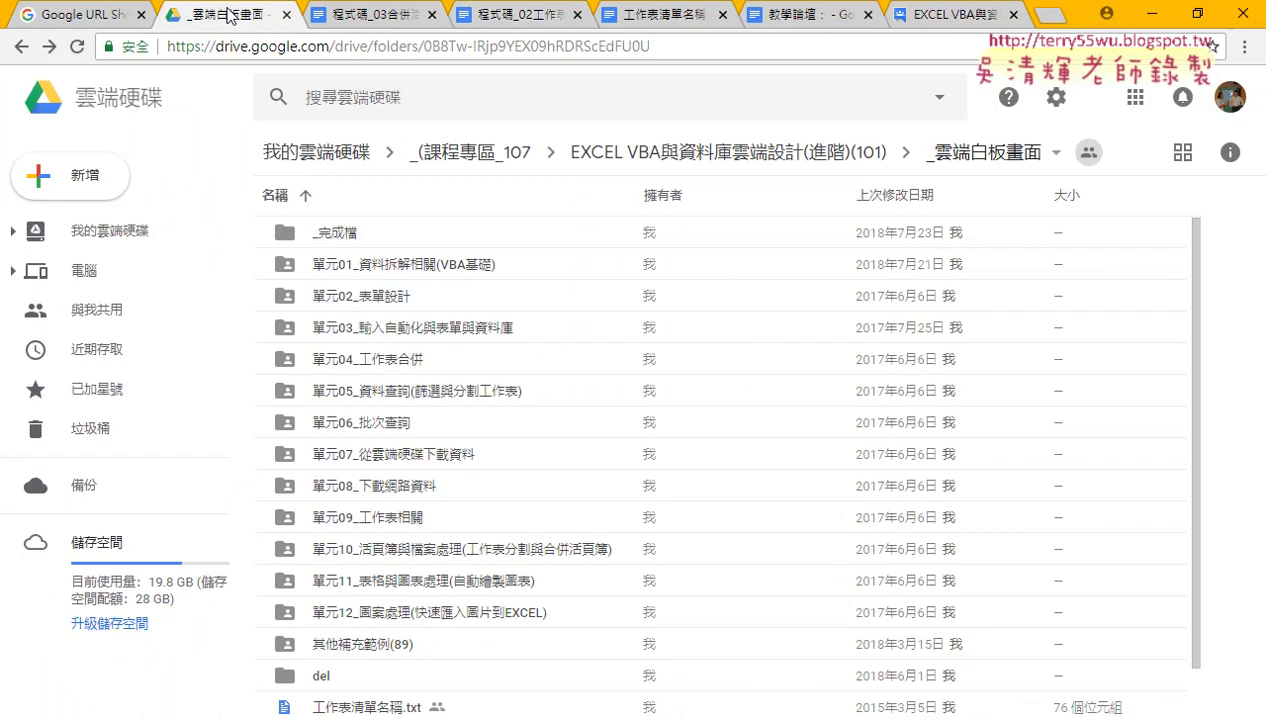
double_click(388, 522)
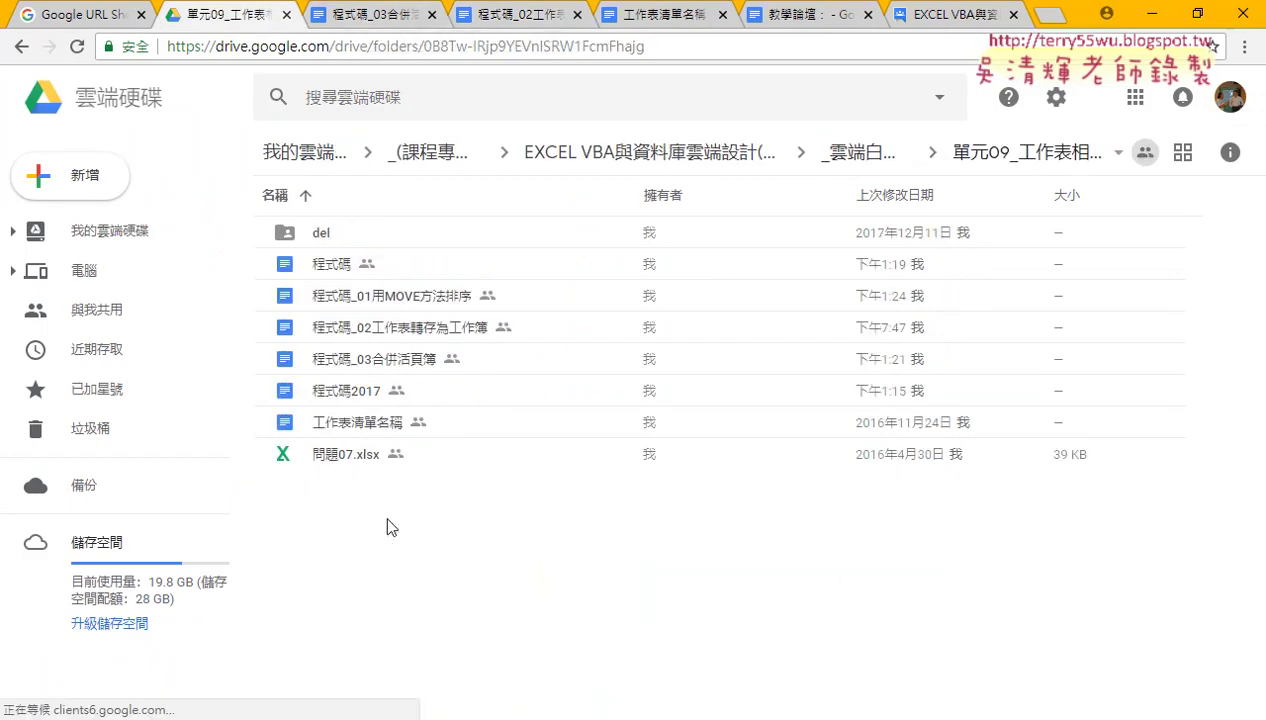
double_click(388, 367)
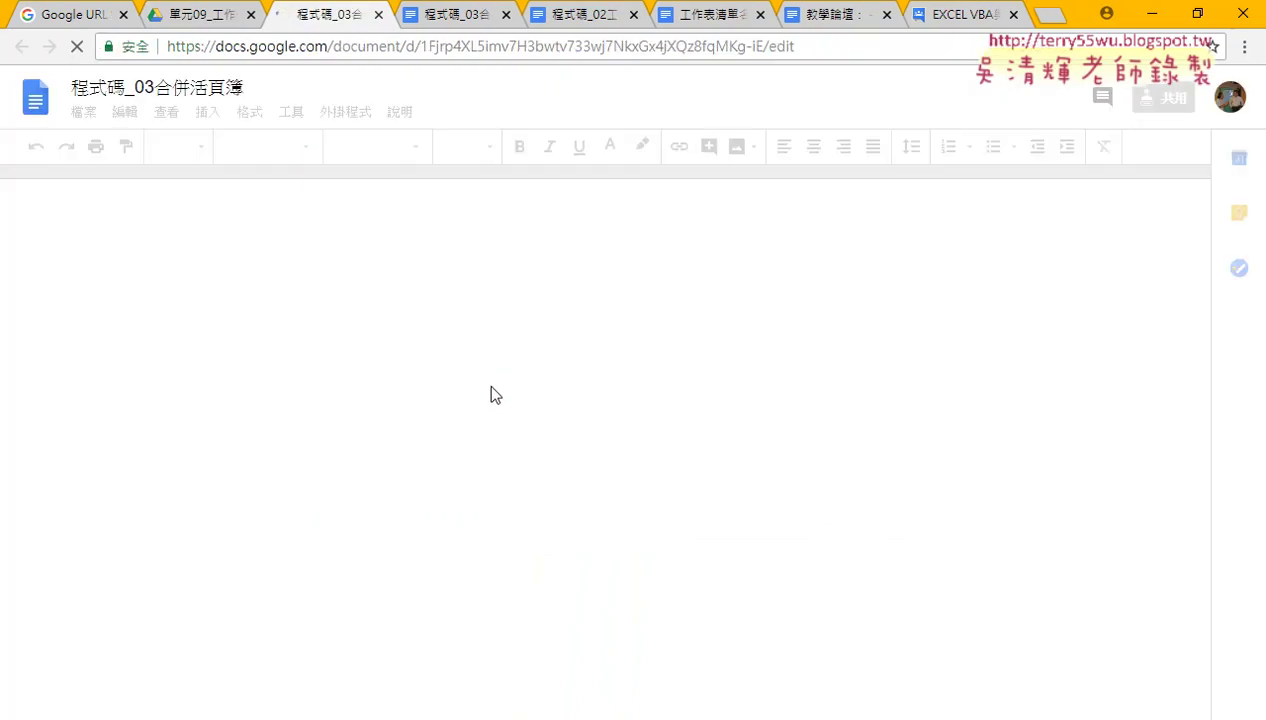
scroll(493, 387, down, 3)
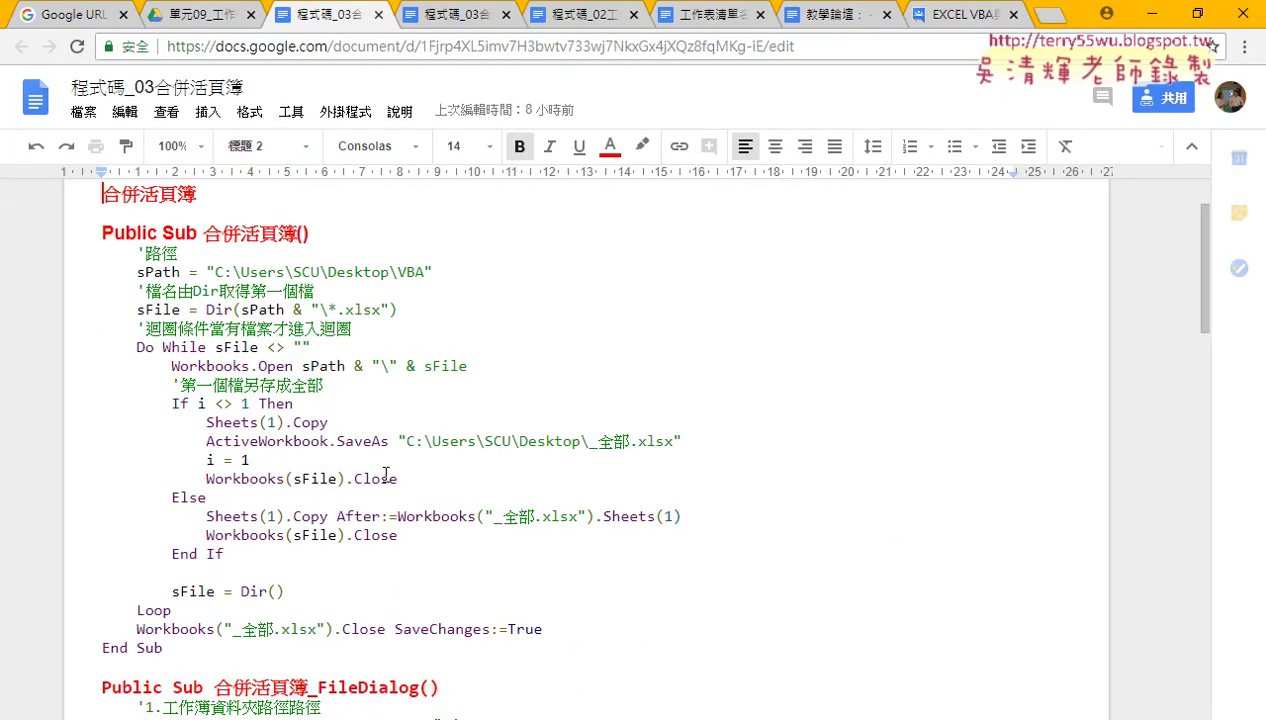
click(195, 550)
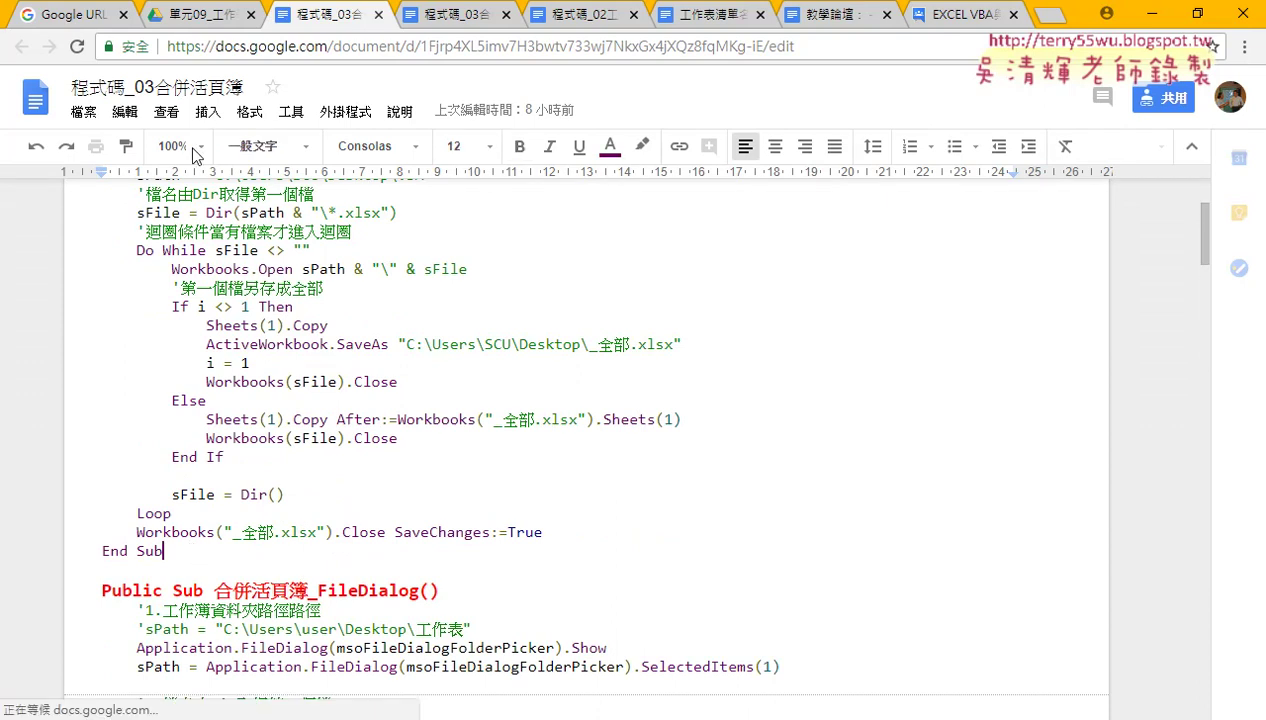